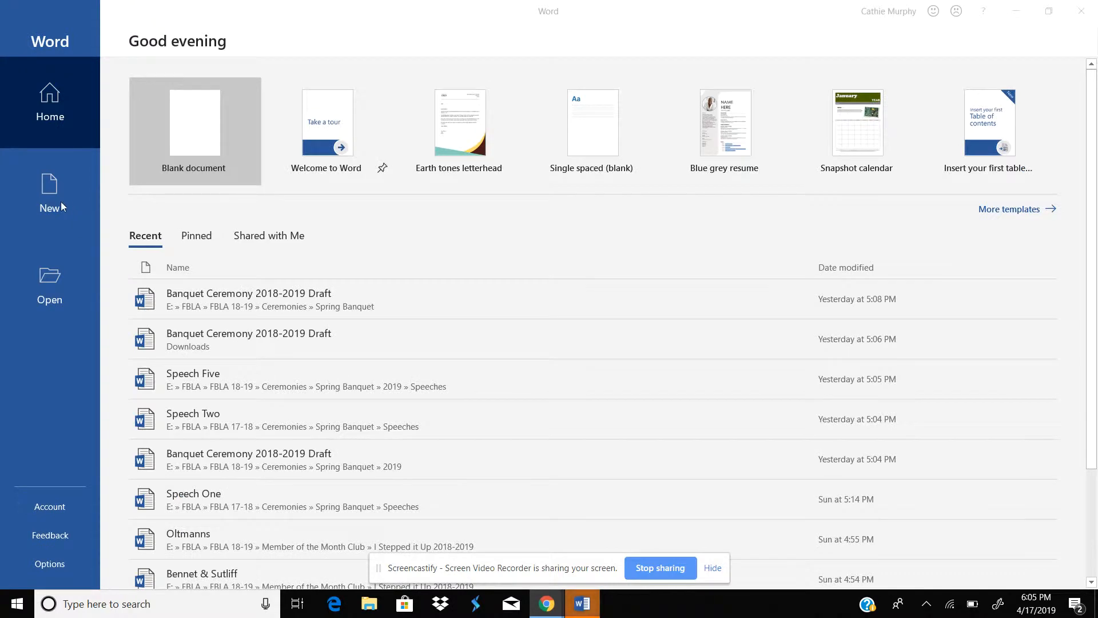
Step: Search the online templates for "letter template"
left_click(56, 198)
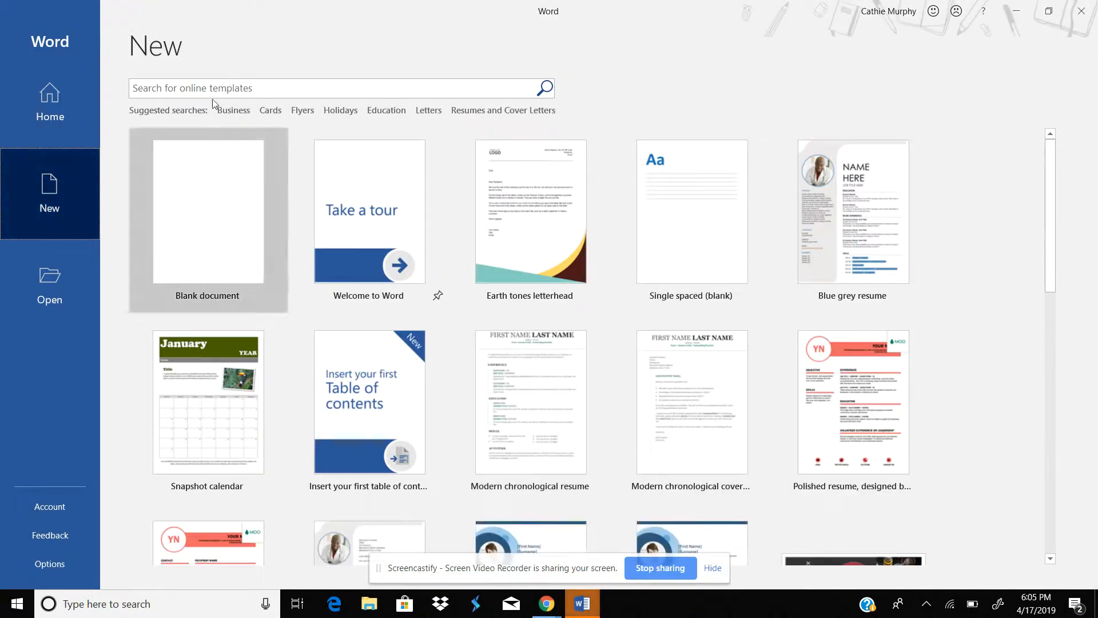
left_click(237, 88)
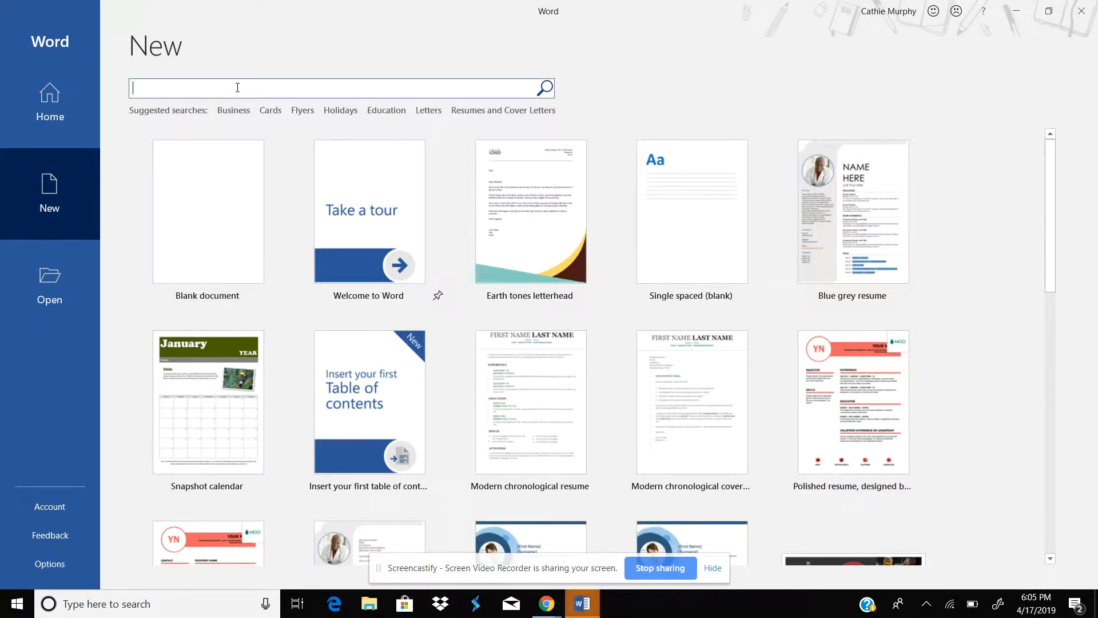
type("letter template")
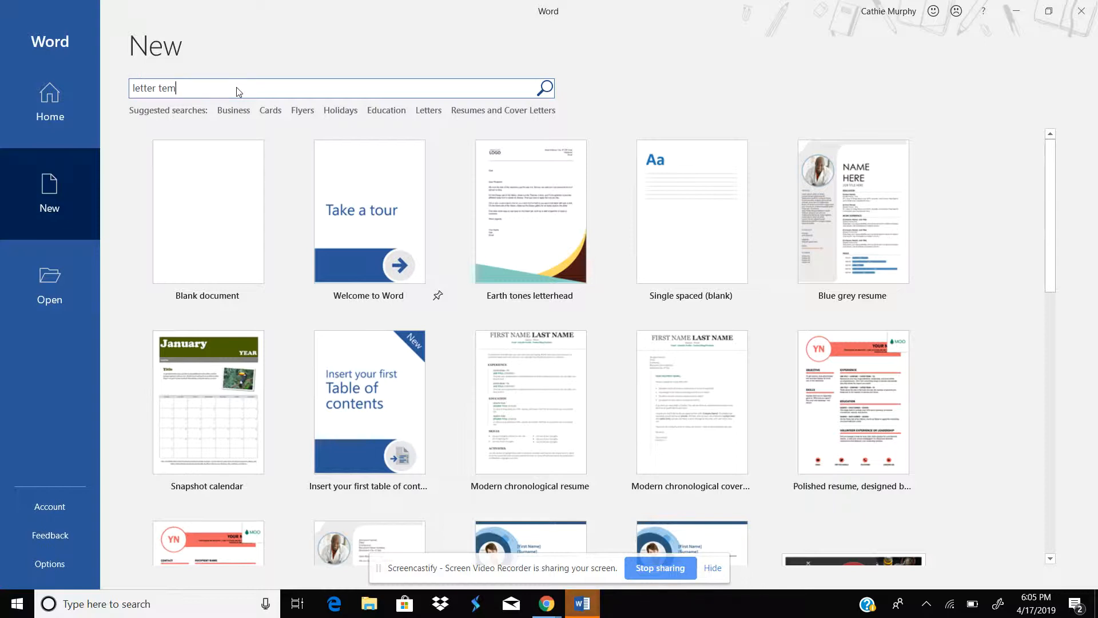
key("Return")
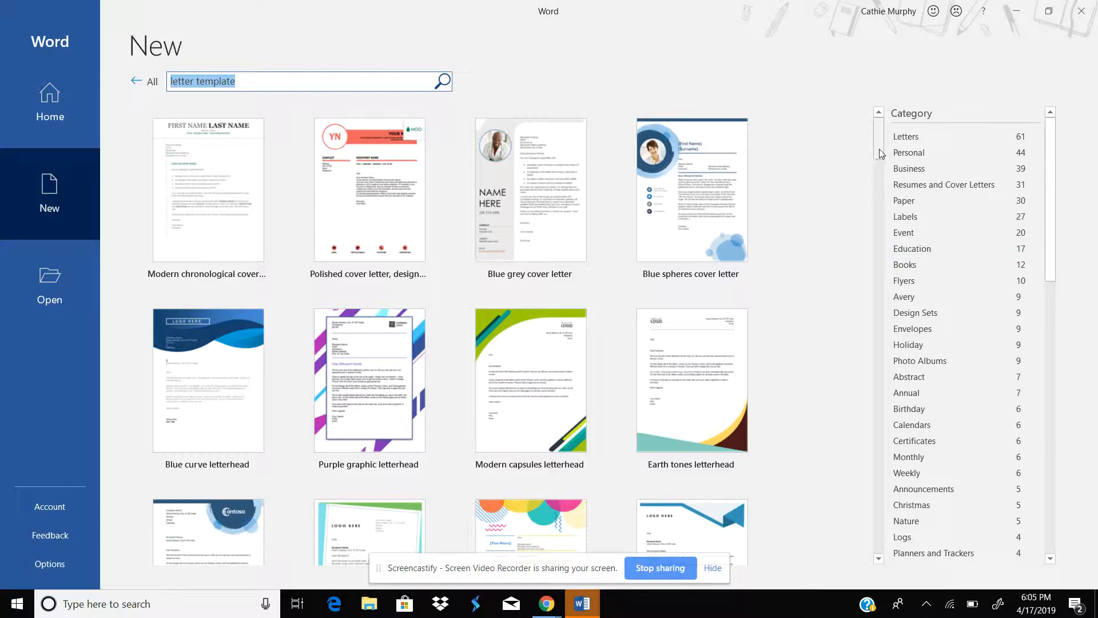
Step: Create a new document from the Earth tones letterhead template
mouse_move(879, 153)
left_mouse_down()
mouse_move(880, 166)
mouse_move(884, 132)
left_mouse_up()
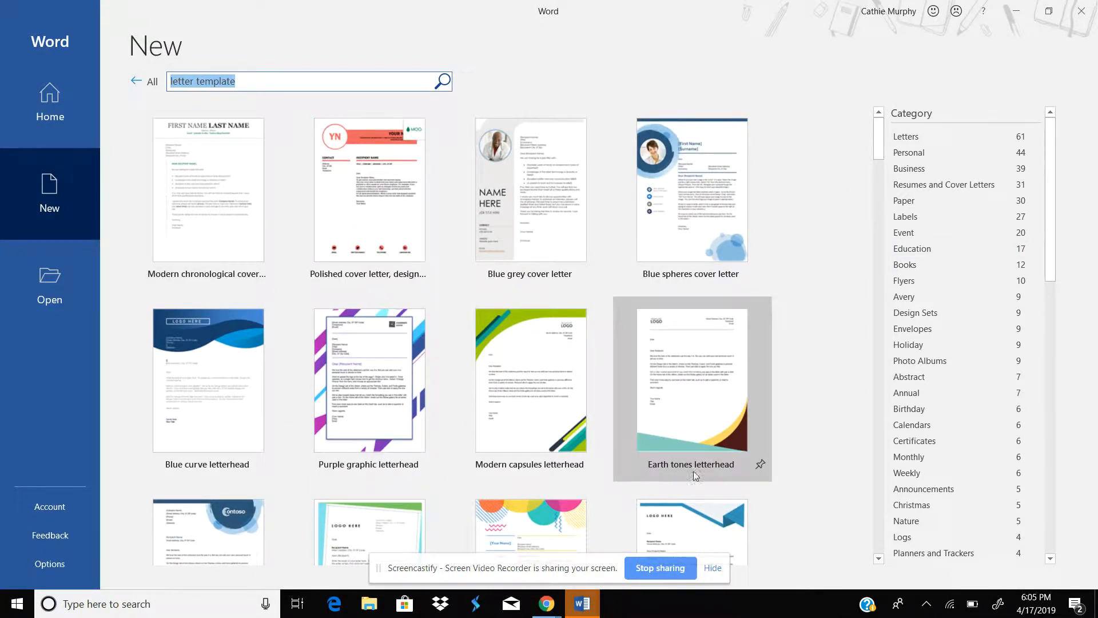
double_click(667, 395)
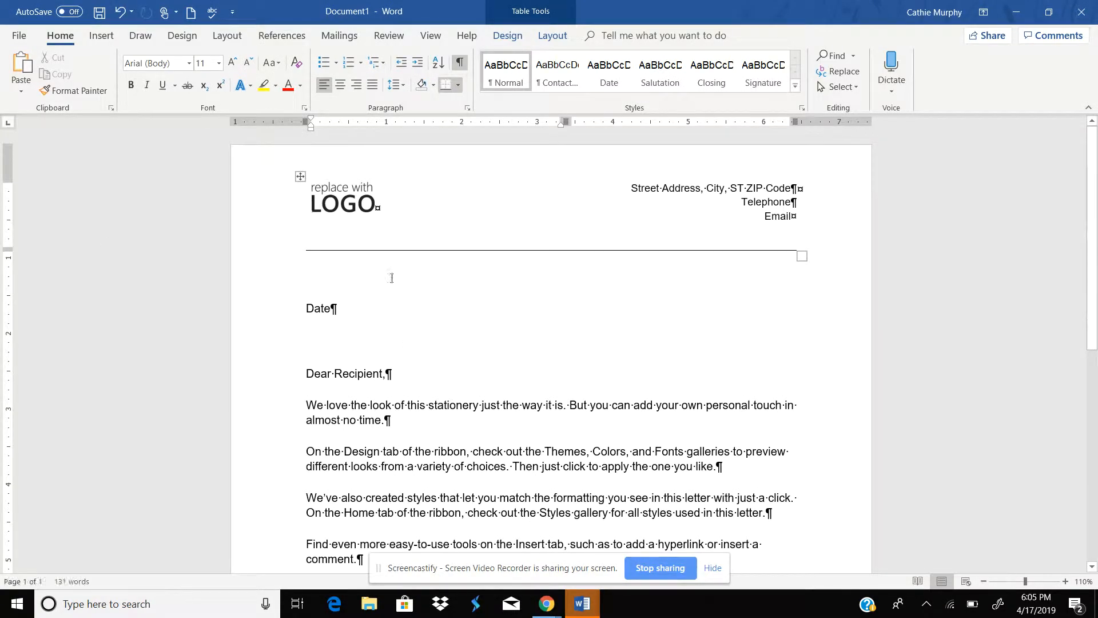
left_click(462, 66)
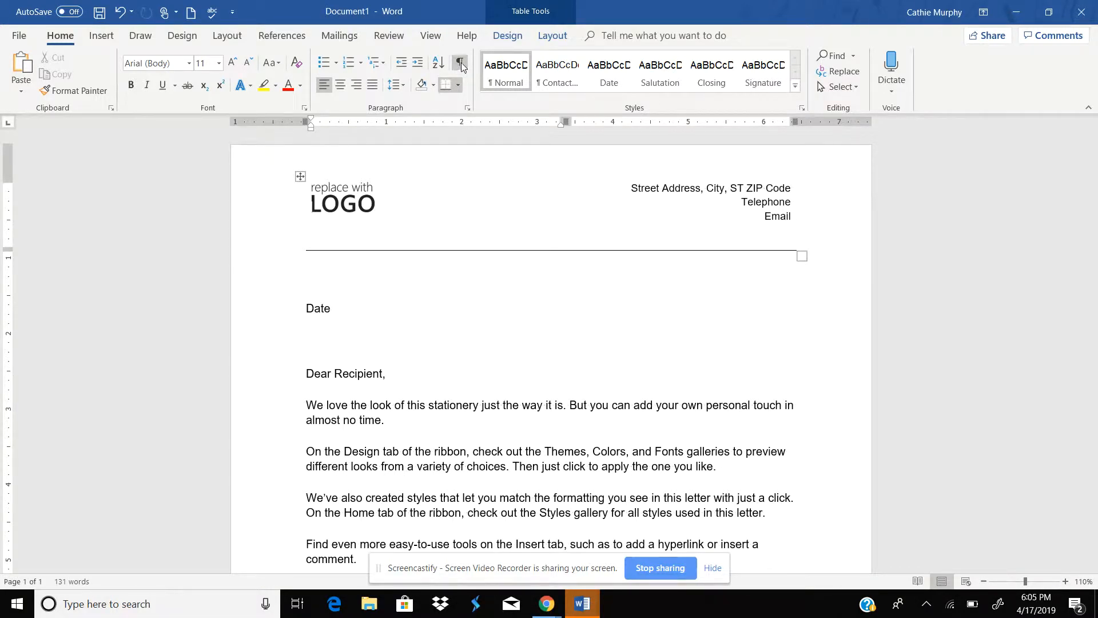
left_click(462, 66)
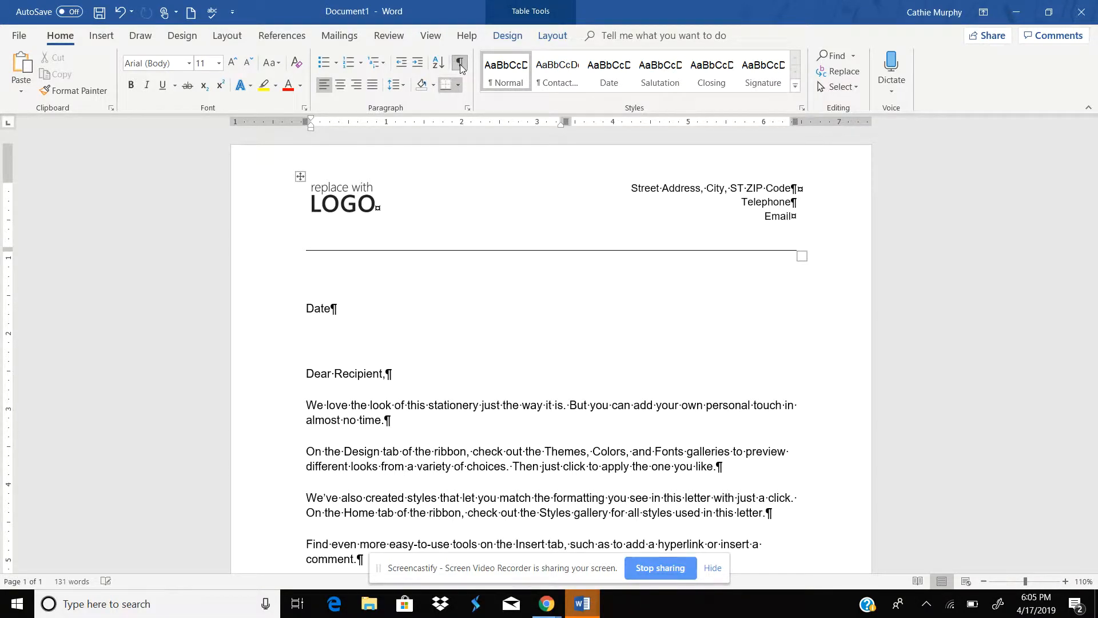
left_click(435, 37)
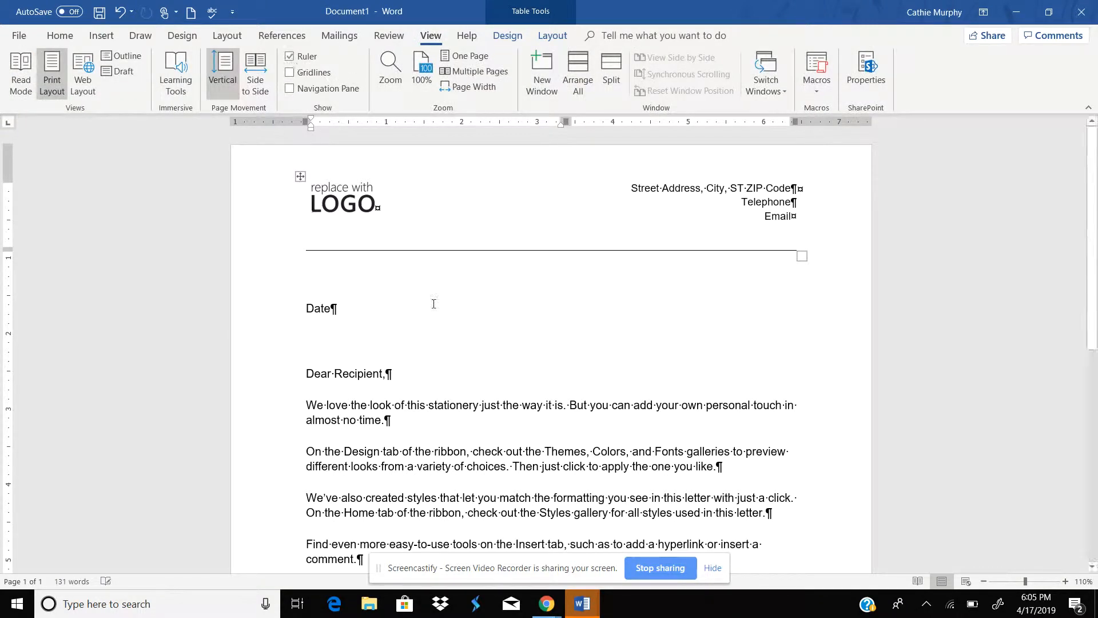
left_click(483, 348)
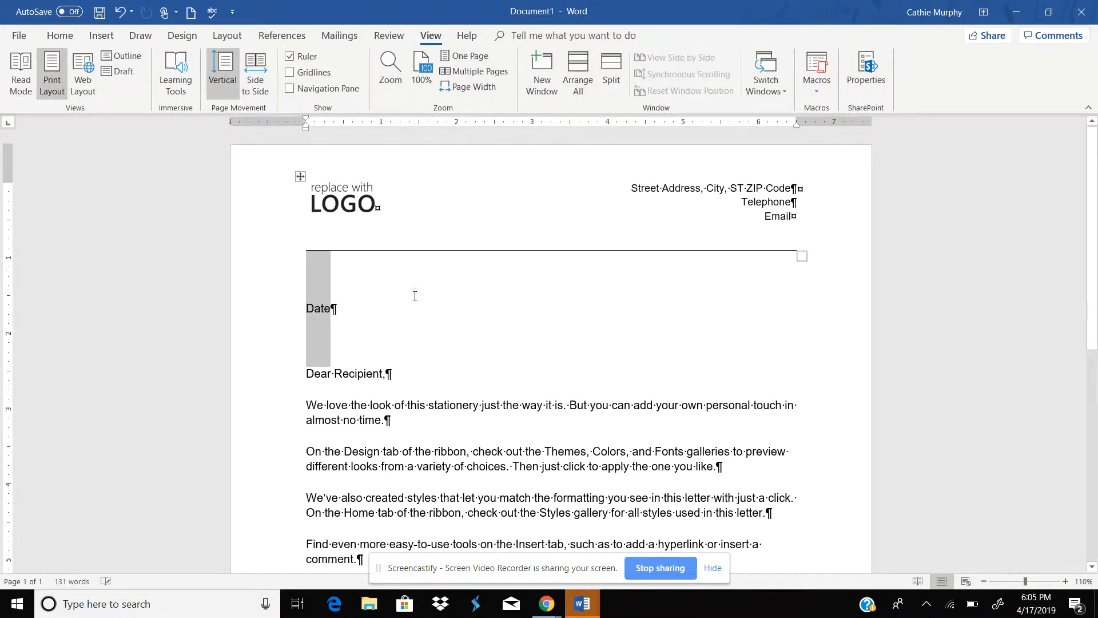
left_click(327, 309)
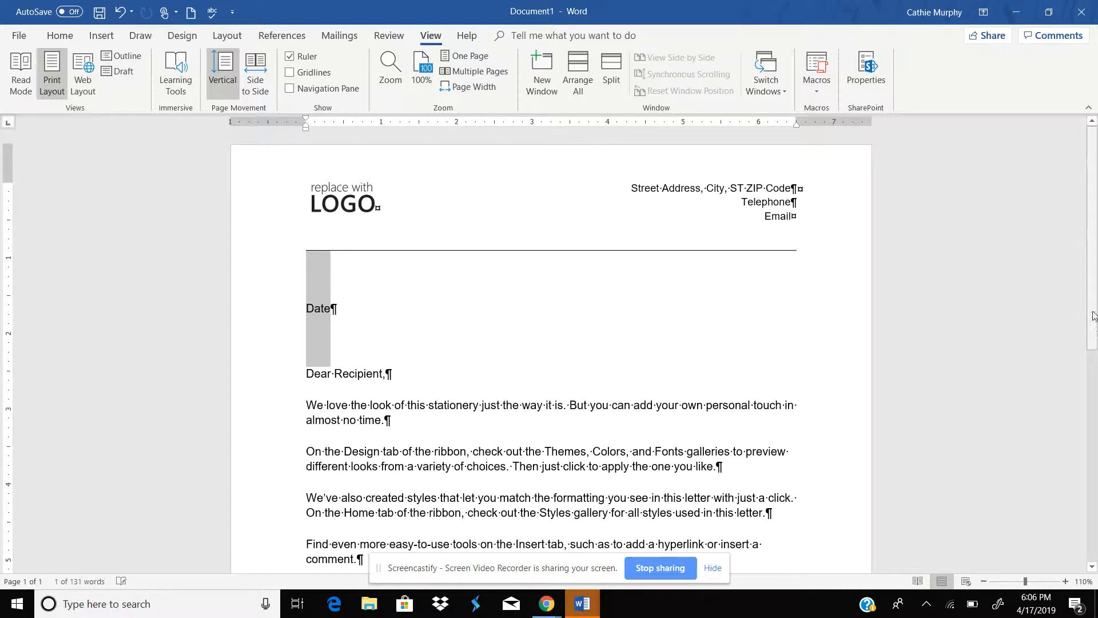
scroll(1096, 359, "down", 5)
left_click_drag(1096, 426, 1096, 338)
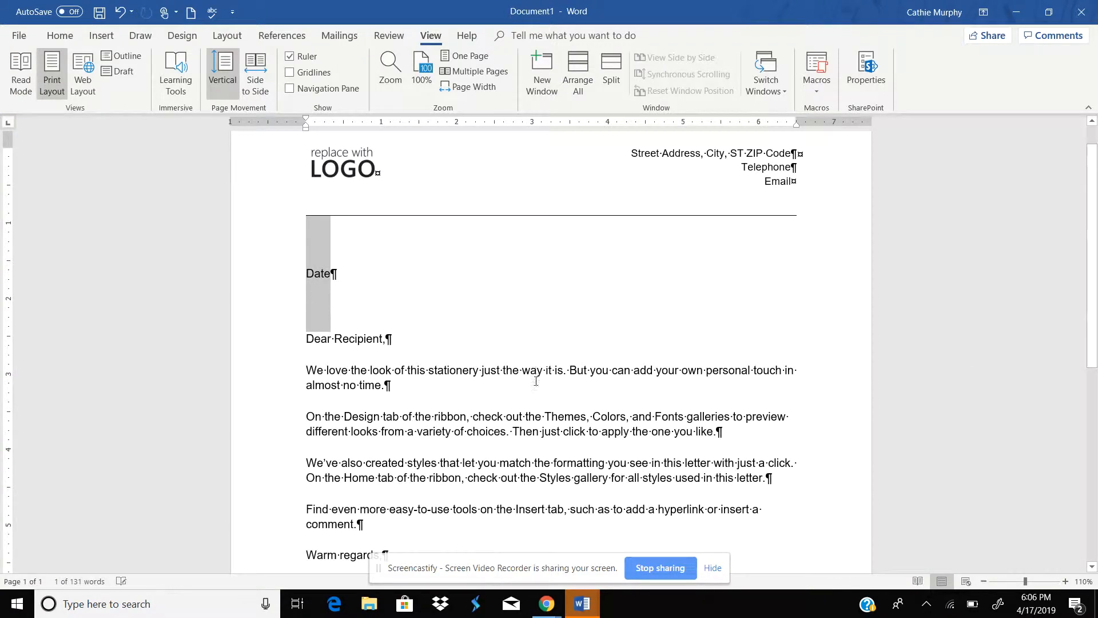
Step: Select the whole document and set paragraph spacing to 0 pt before and after with Single line spacing
left_click(694, 380)
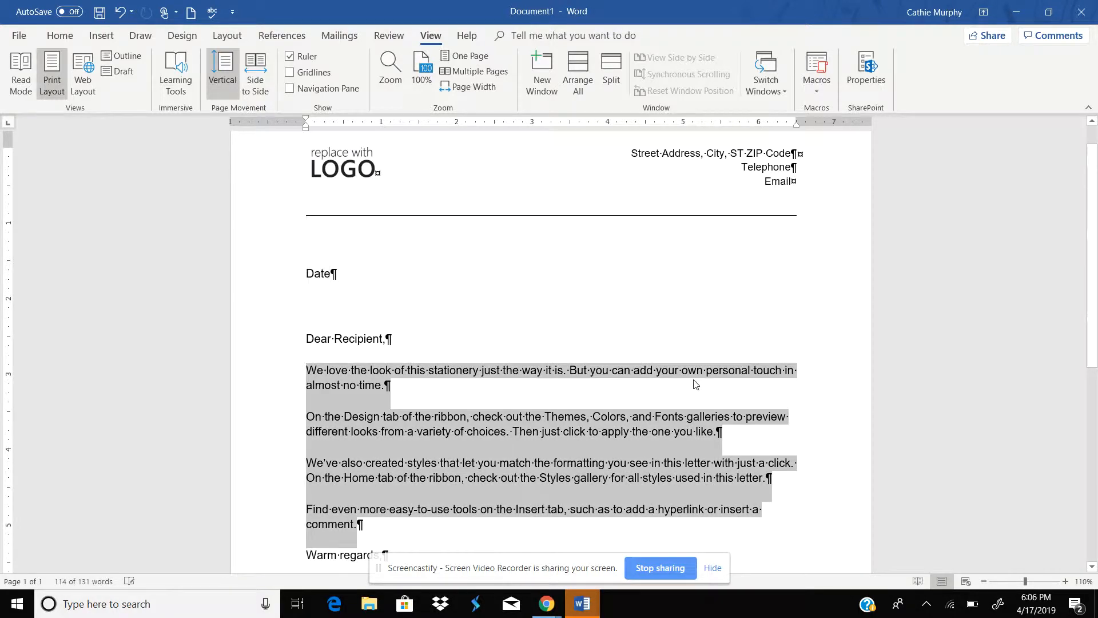
key("ctrl+a")
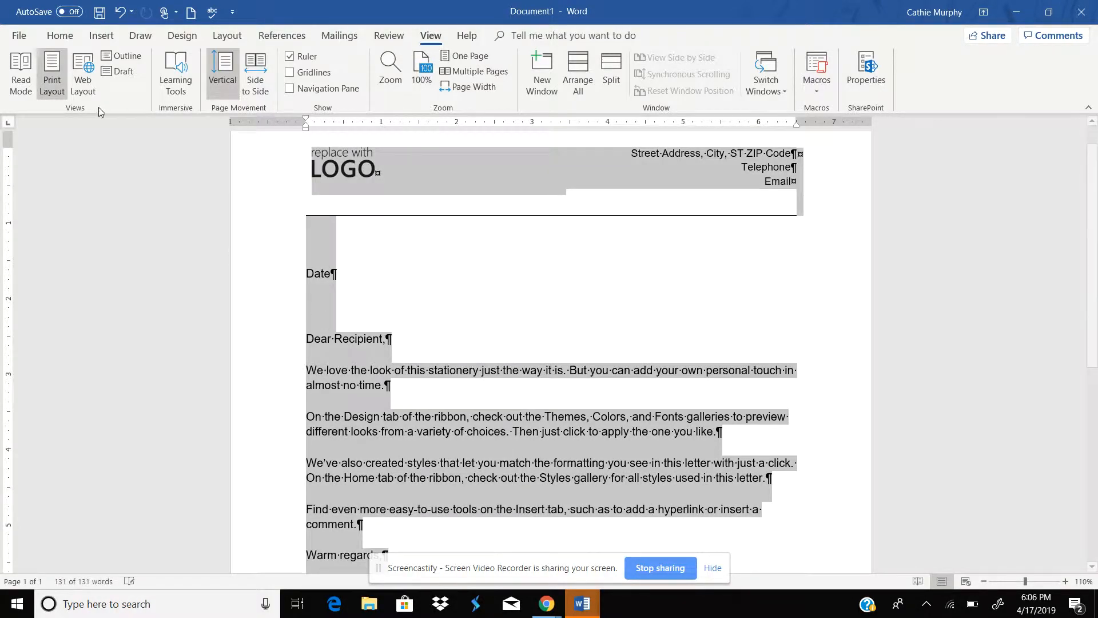
left_click(60, 35)
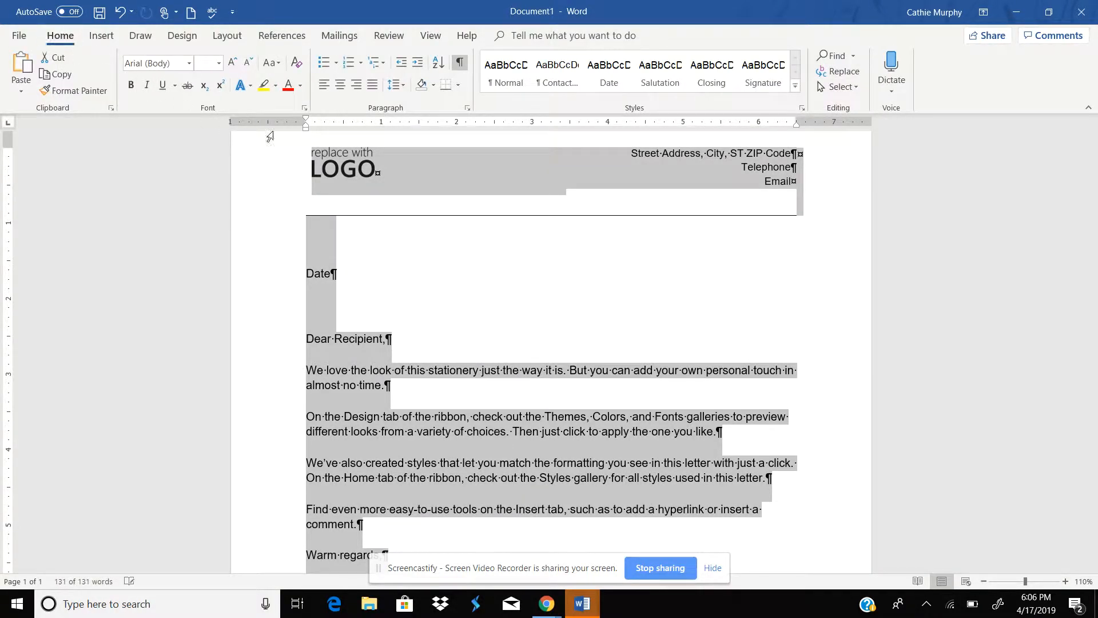
left_click(469, 110)
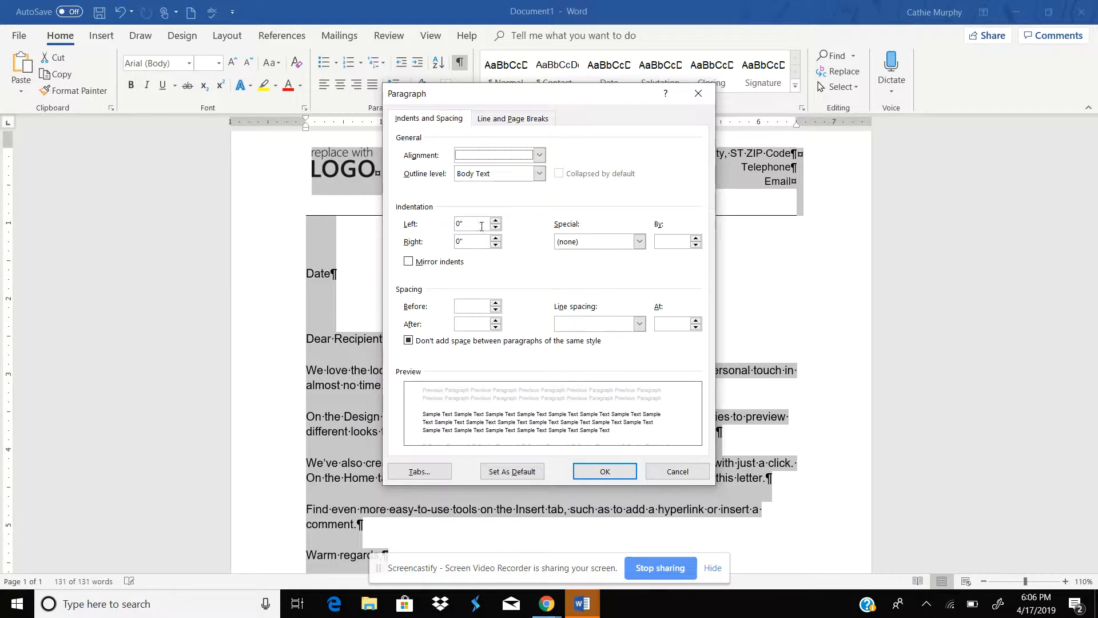
left_click(496, 307)
left_click(497, 326)
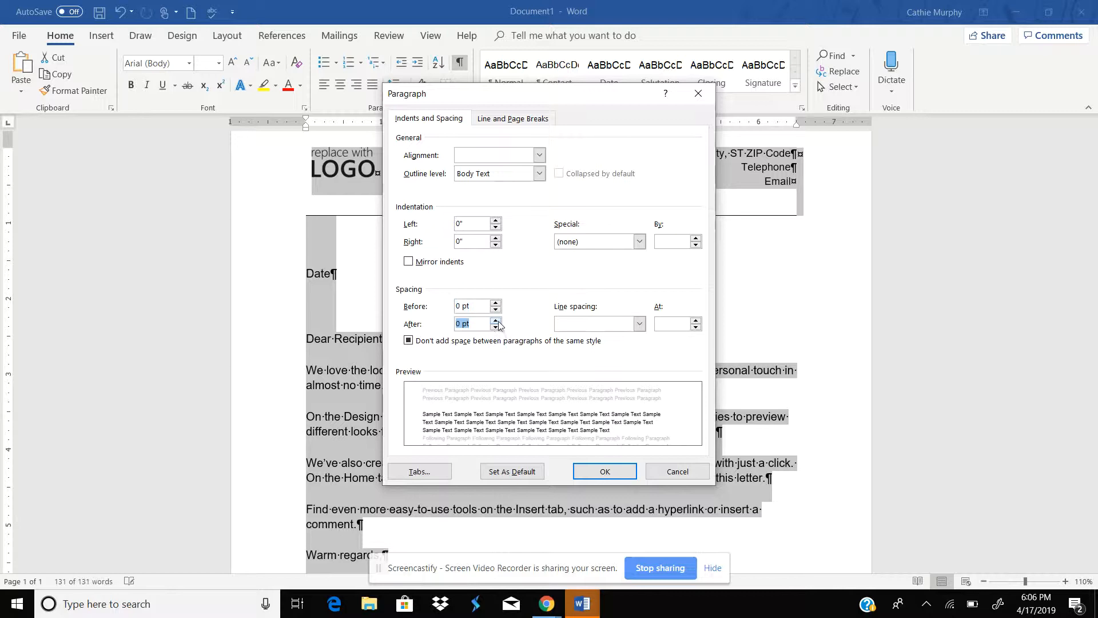
left_click(639, 324)
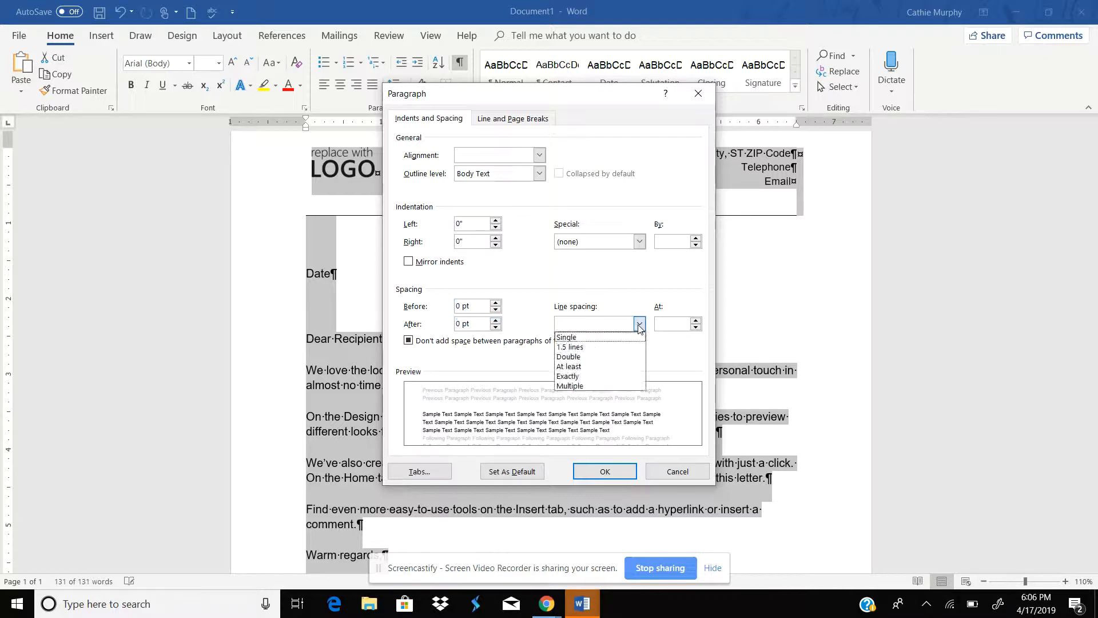
left_click(572, 337)
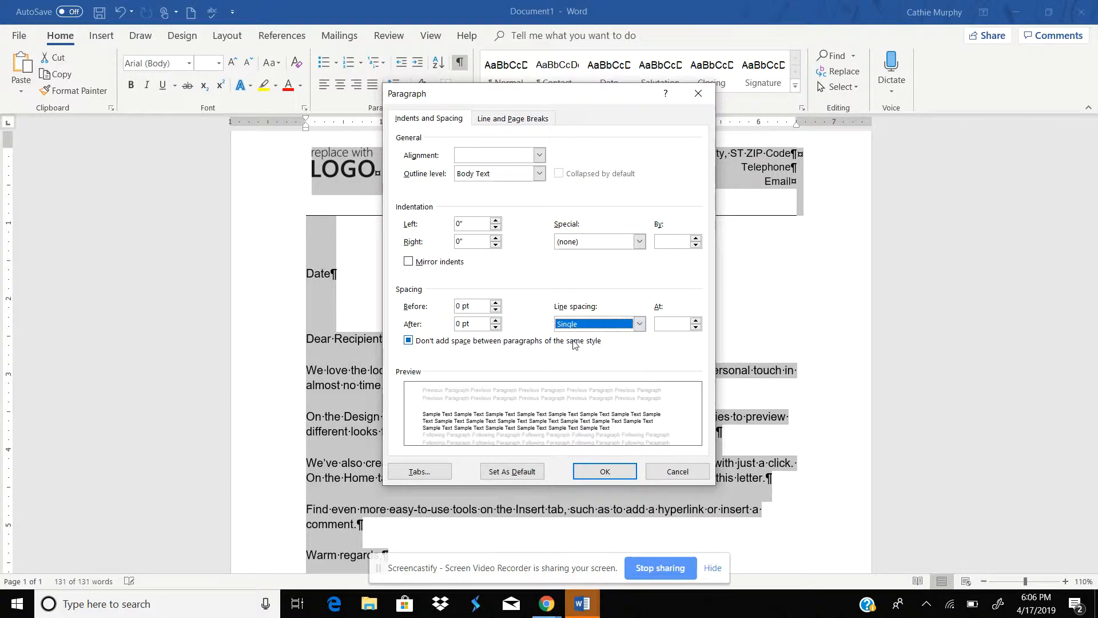
left_click(602, 474)
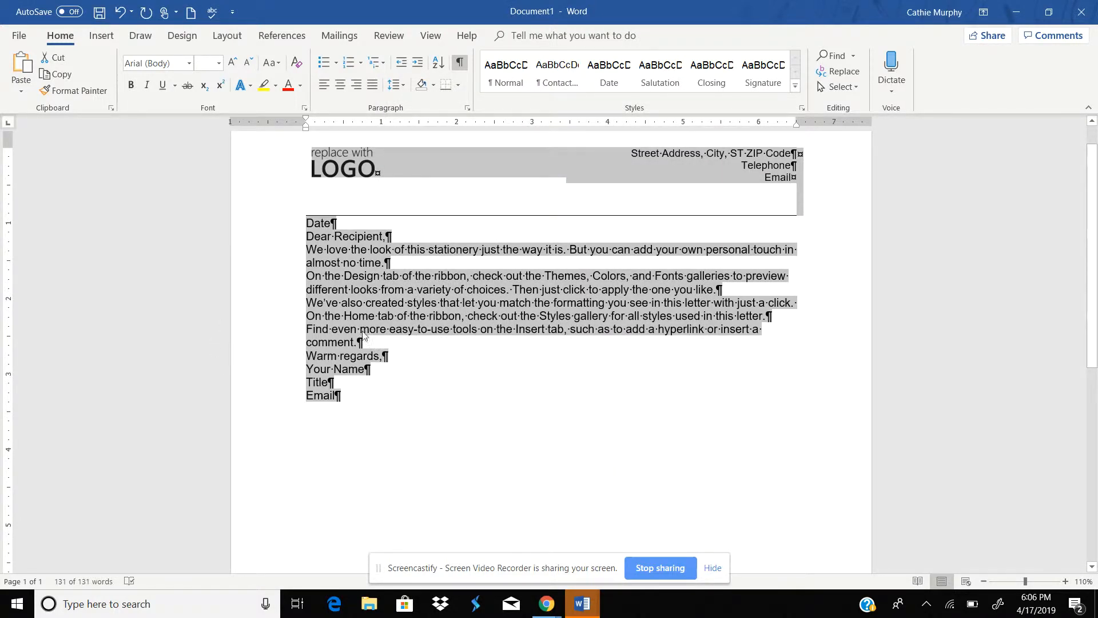
Step: Replace the Date placeholder with the auto-completed date April 17, 2019
left_click(322, 235)
double_click(322, 223)
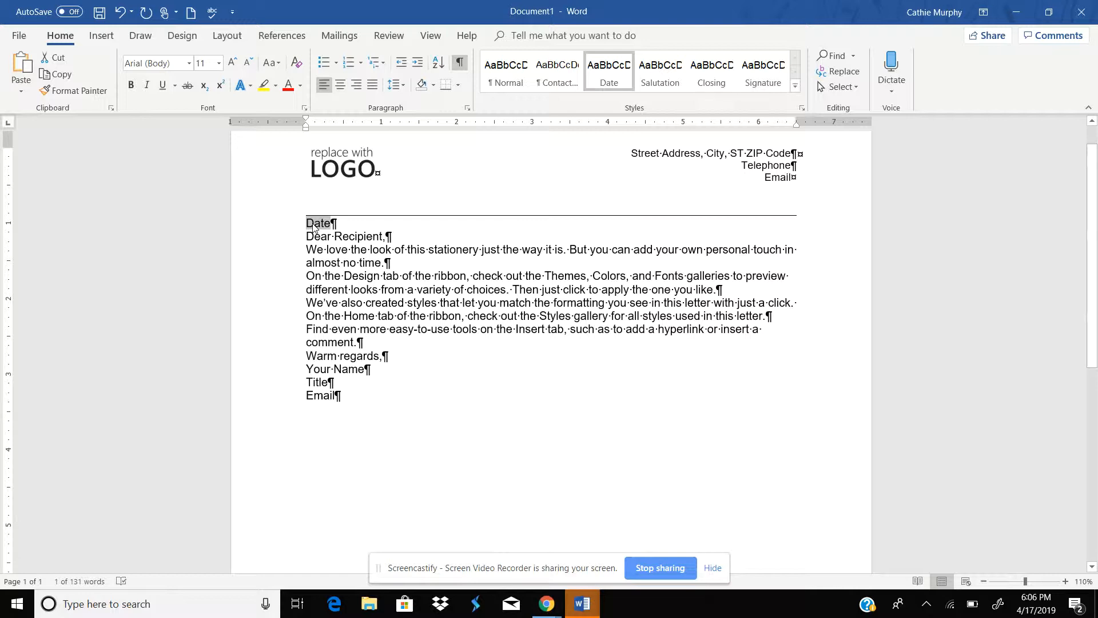
type("April")
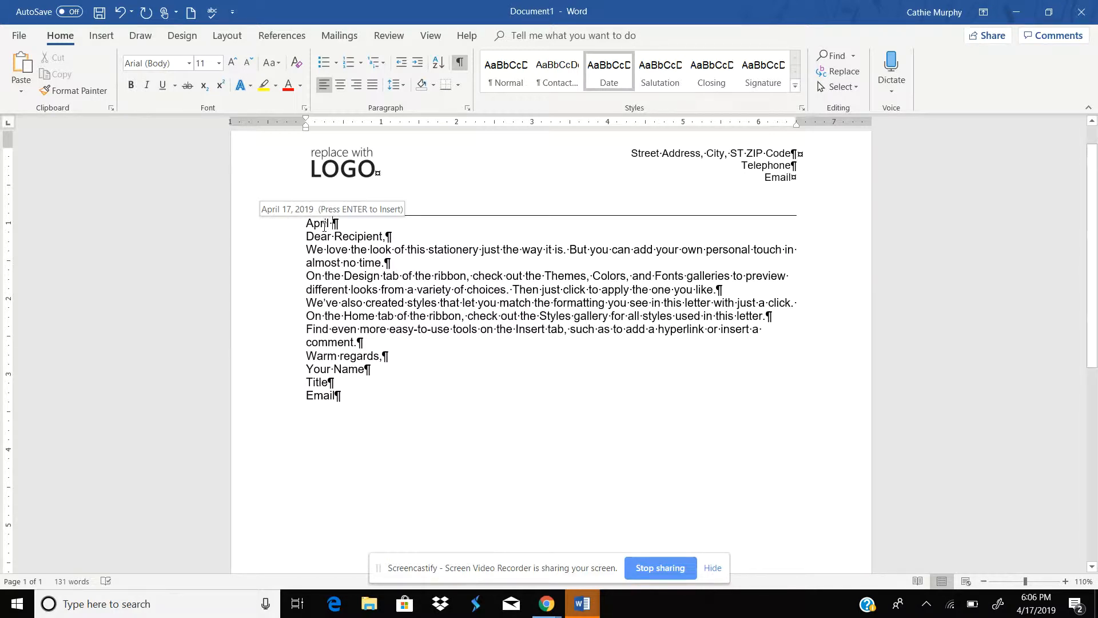
key("Return")
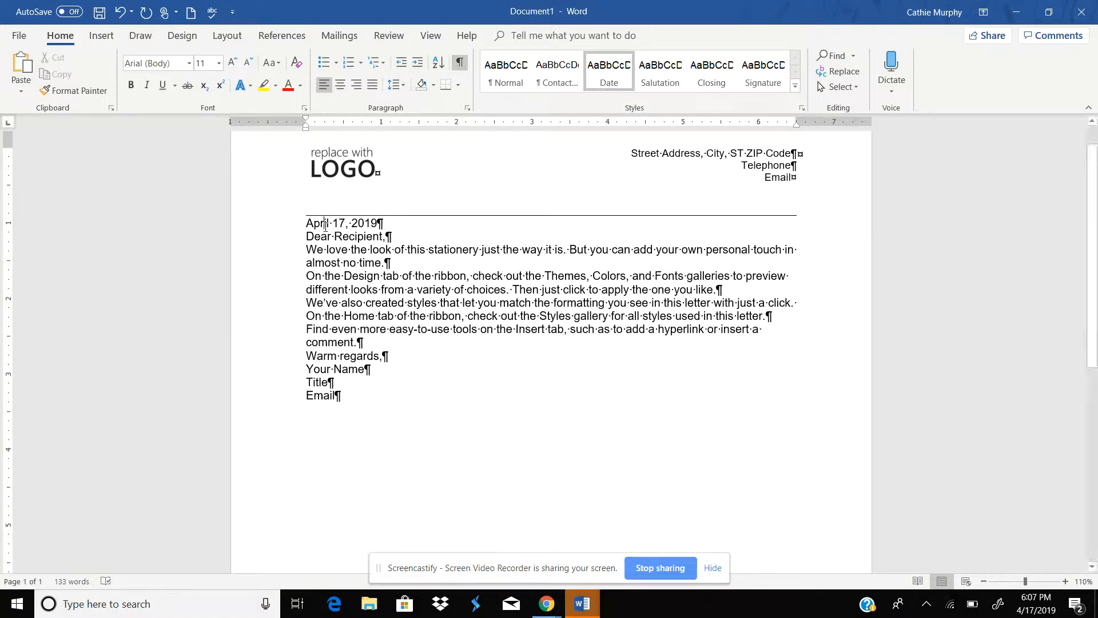
key("Return")
key("Return")
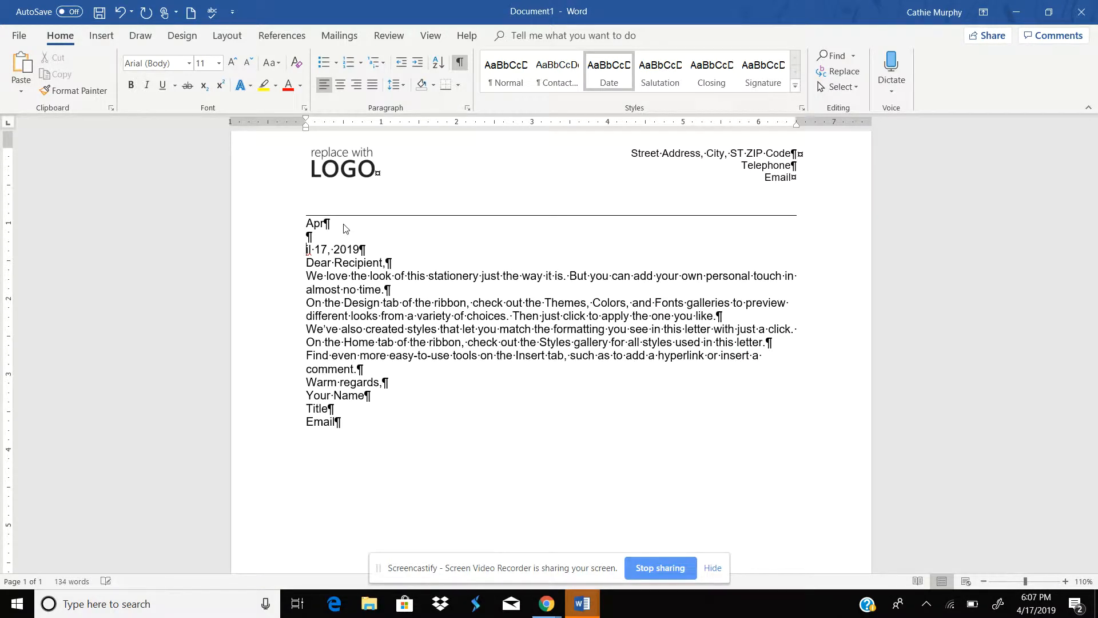
key("BackSpace")
key("BackSpace")
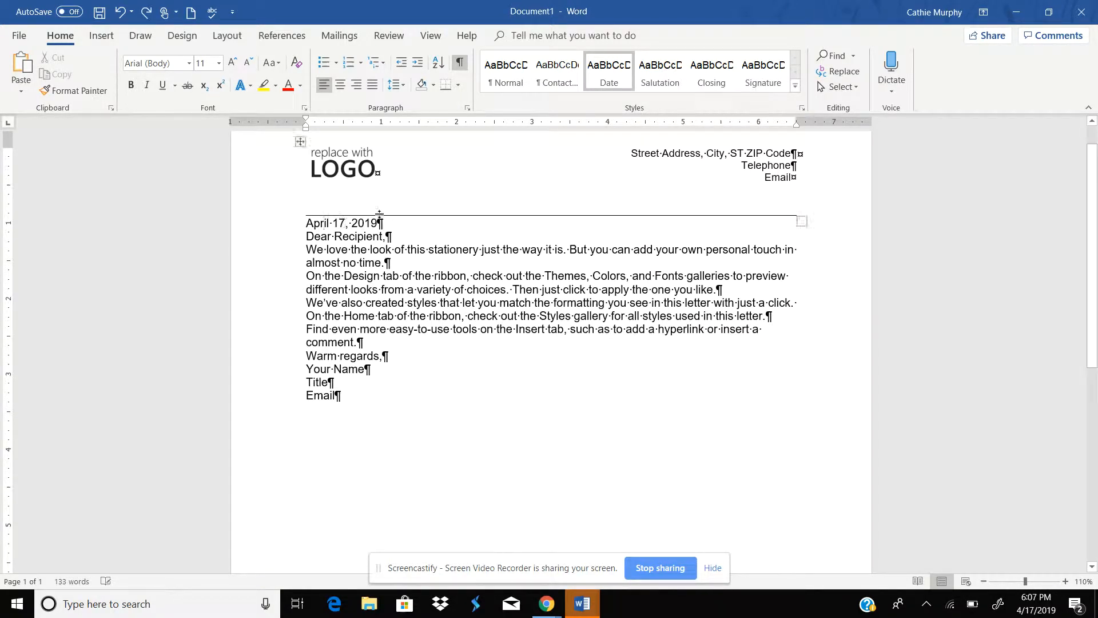
Step: Insert three blank lines after the date line
left_click(387, 223)
key("Return")
key("Return")
key("Return")
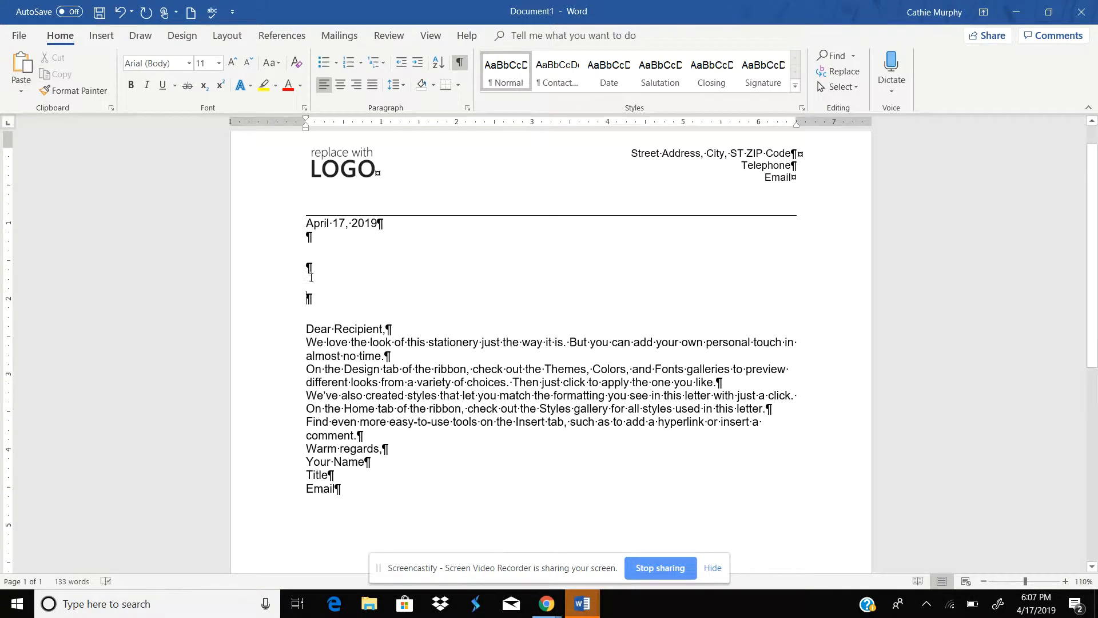
double_click(305, 250)
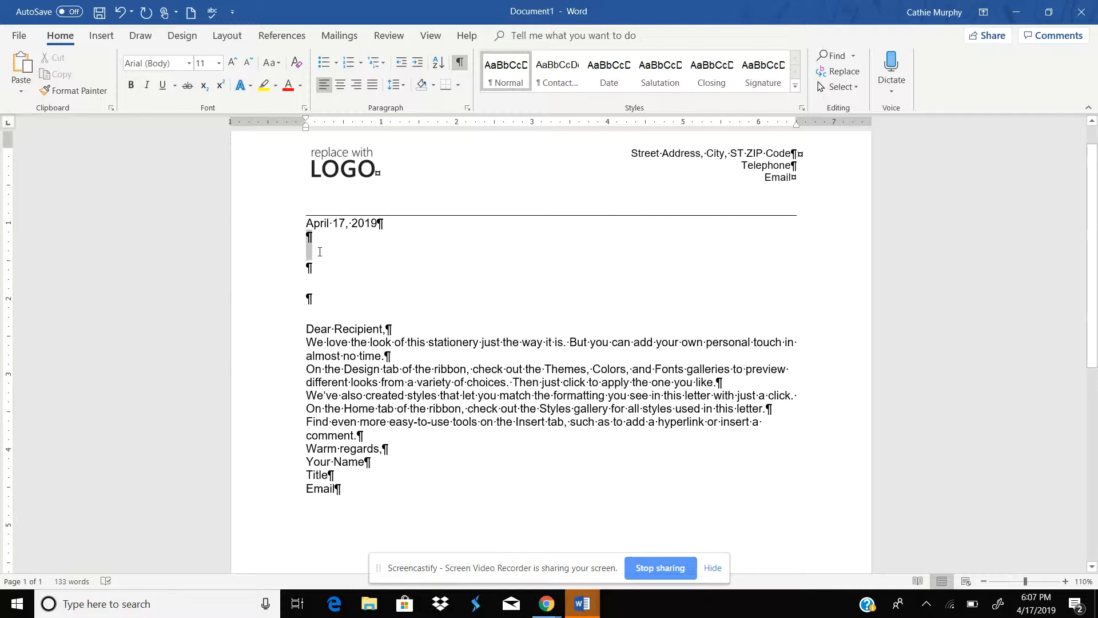
left_click(315, 283)
Step: Remove the comma after Dear Recipient and add a blank line below the salutation
left_click(320, 330)
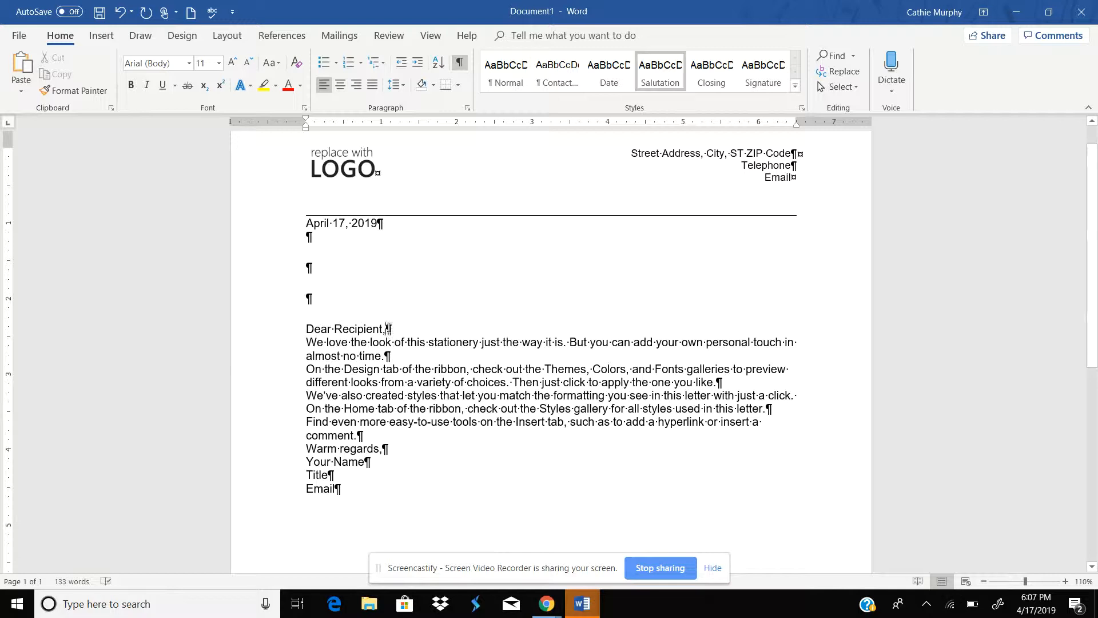
key("BackSpace")
key("Return")
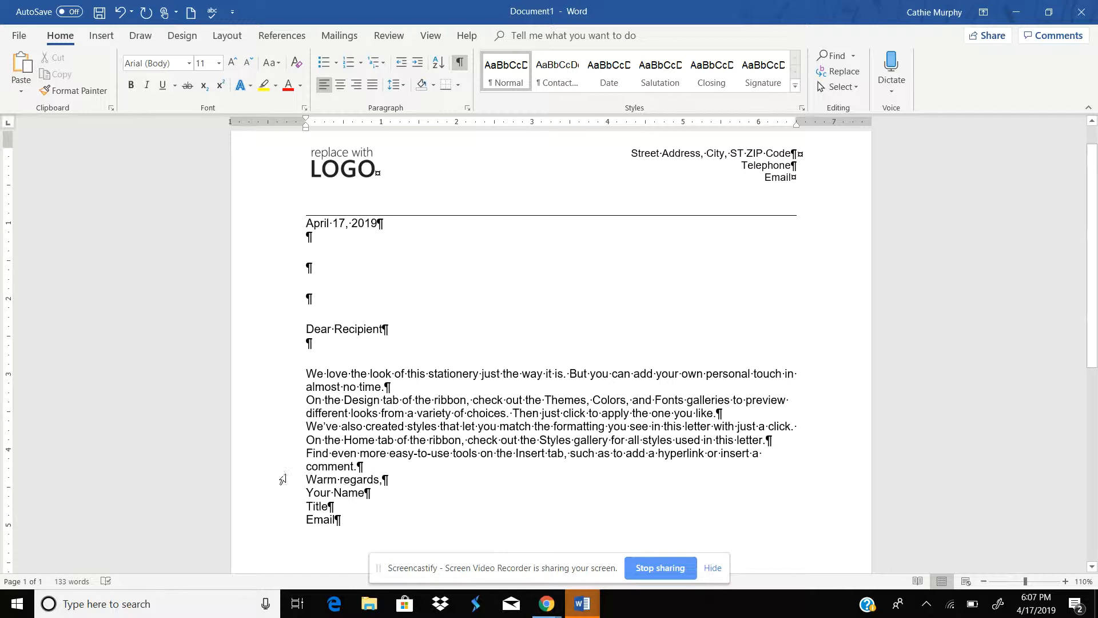
Step: Retype the closing as "Warm regards" without the comma
left_click_drag(307, 480, 382, 479)
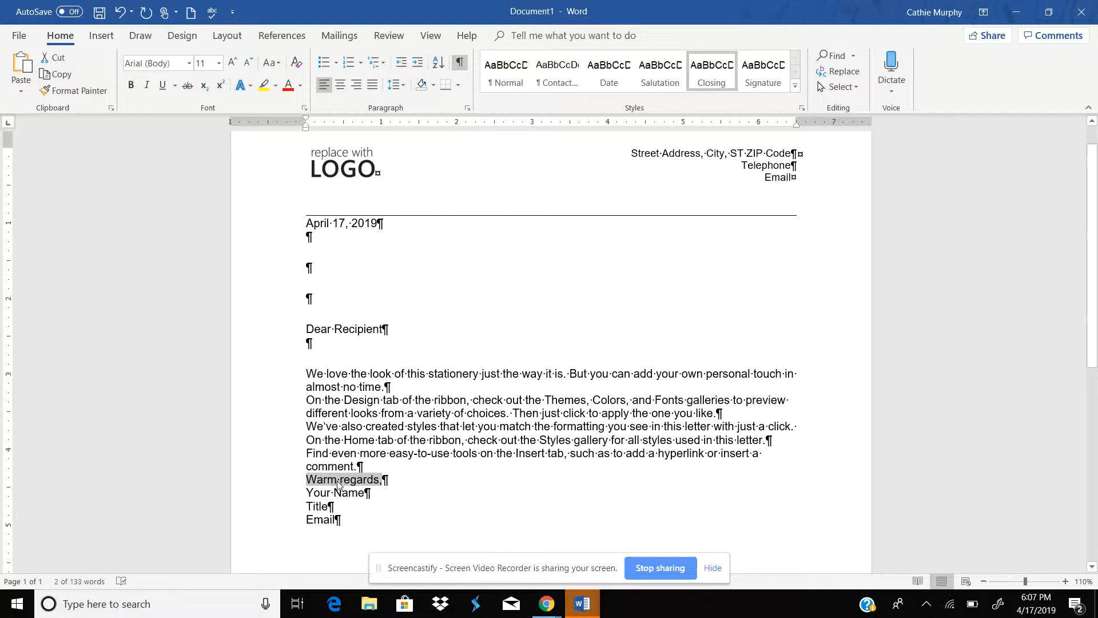
type("Warm re")
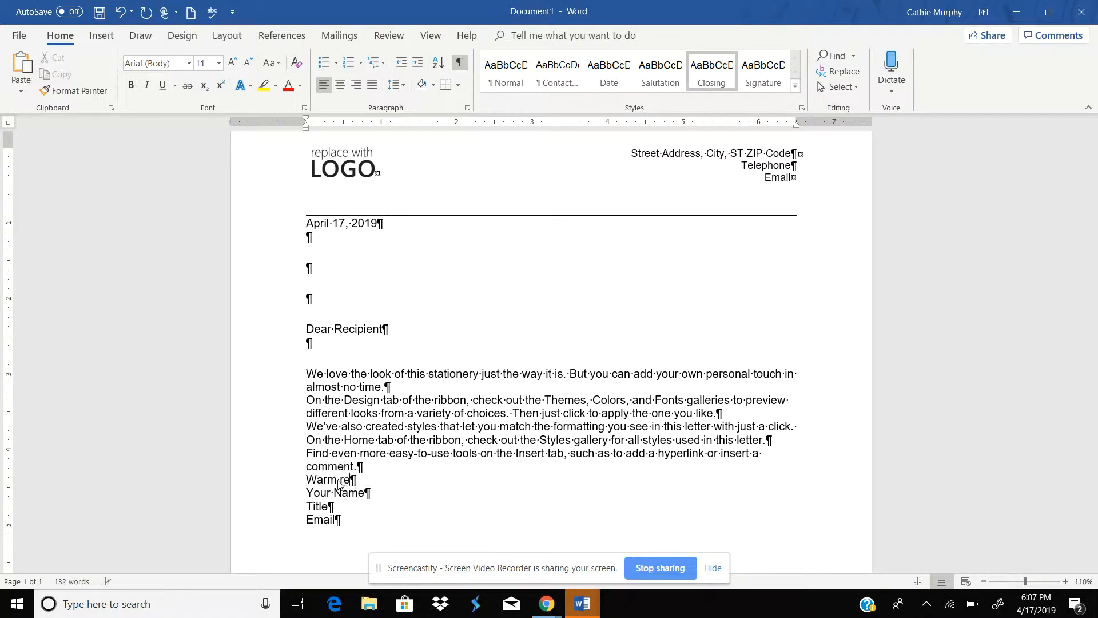
type("gards")
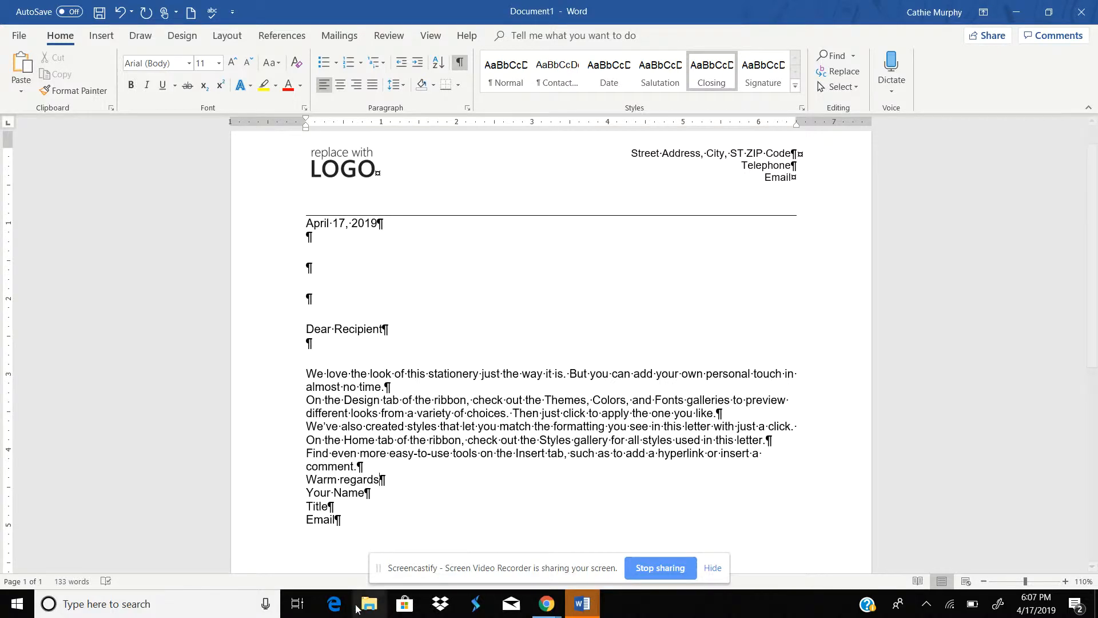
Step: Replace the Your Name placeholder with two line breaks for a signature space
left_click(403, 486)
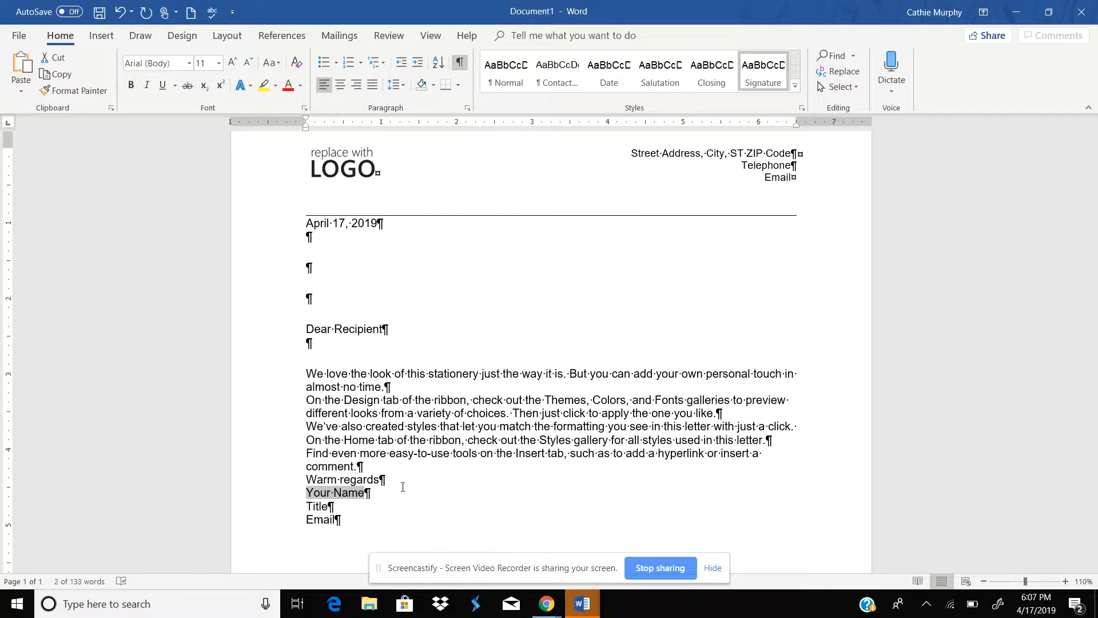
key("shift+Return")
key("shift+Return")
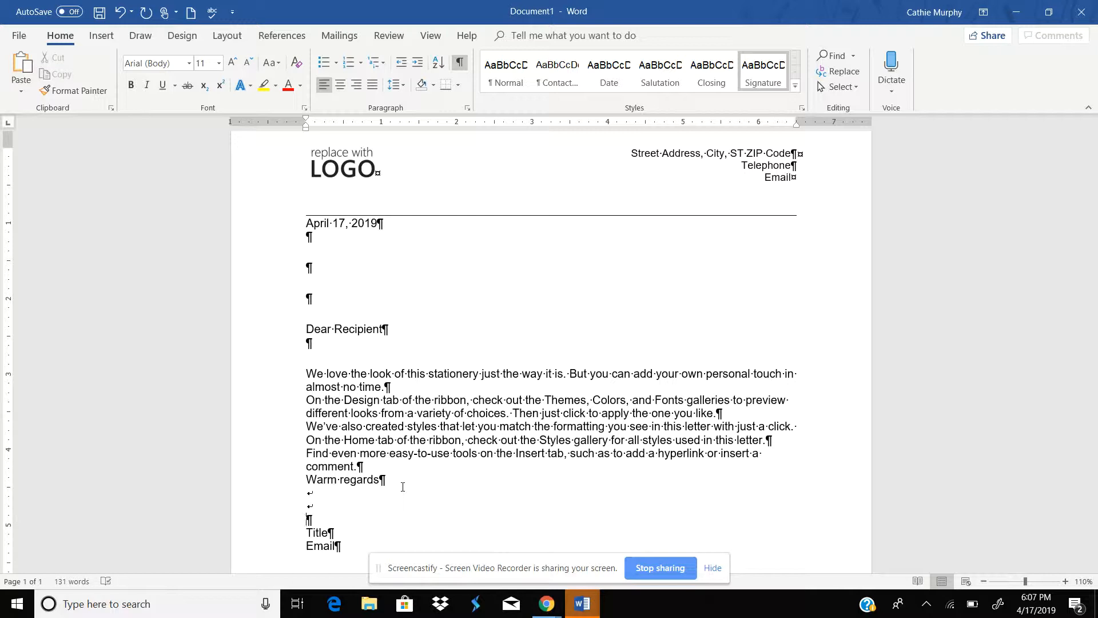
Step: Remove the signature line breaks and restore the Your Name line directly beneath the Warm regards closing
key("BackSpace")
key("BackSpace")
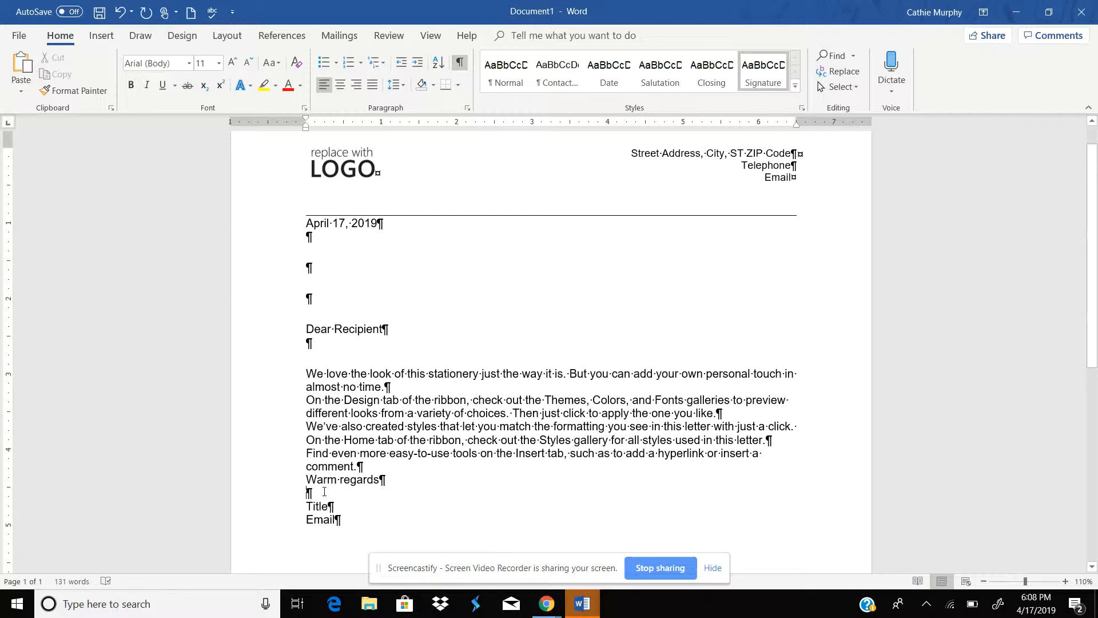
key("Return")
key("BackSpace")
key("BackSpace")
key("BackSpace")
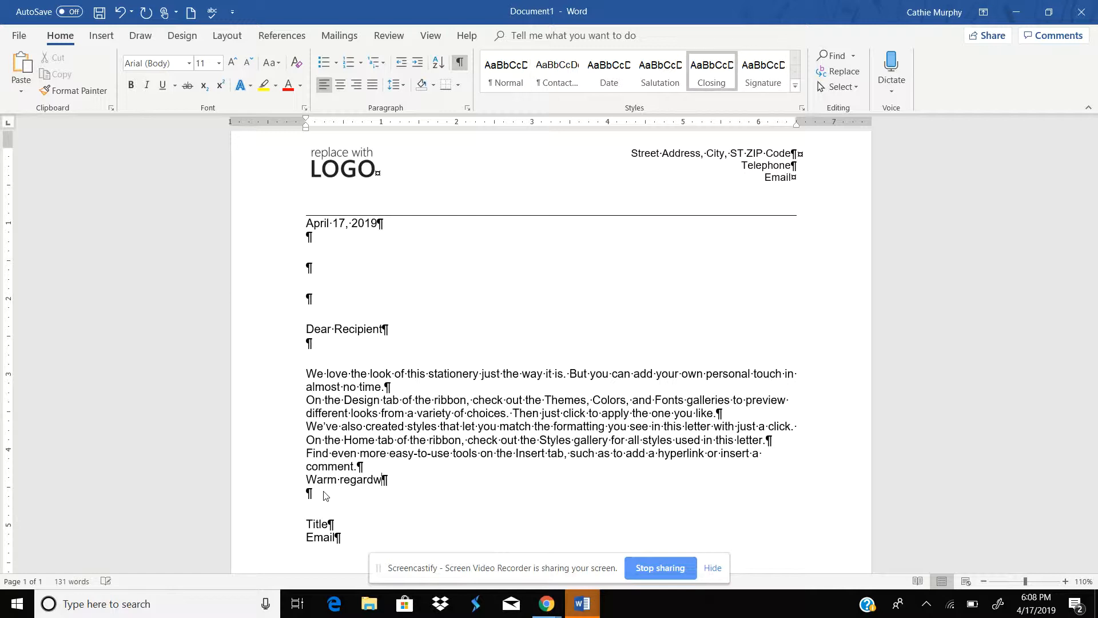
key("Return")
key("Return")
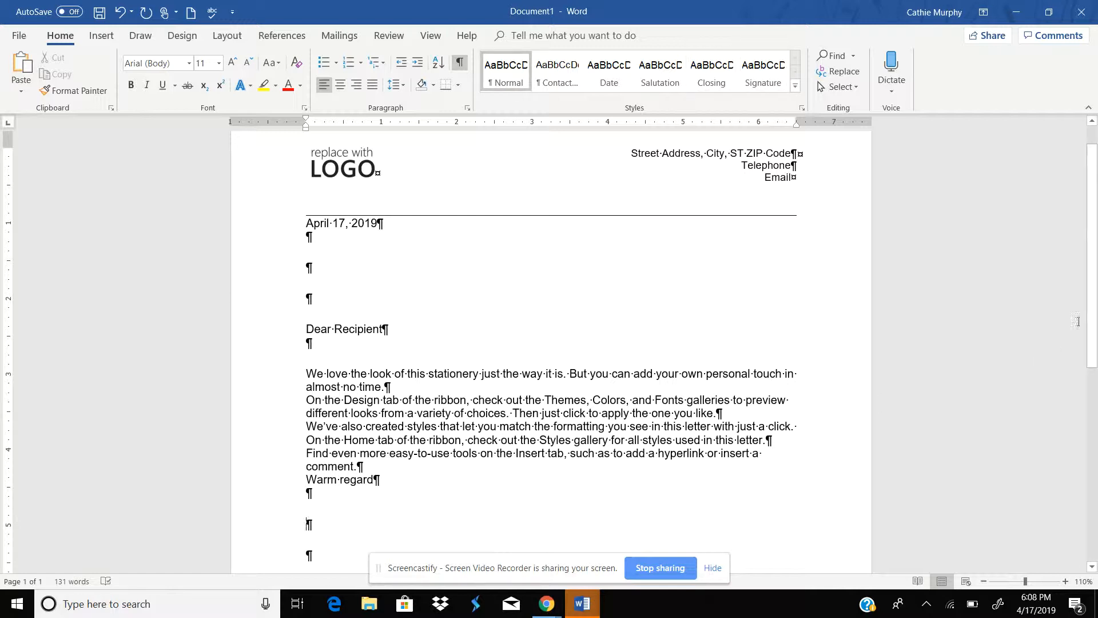
scroll(1096, 377, "down", 3)
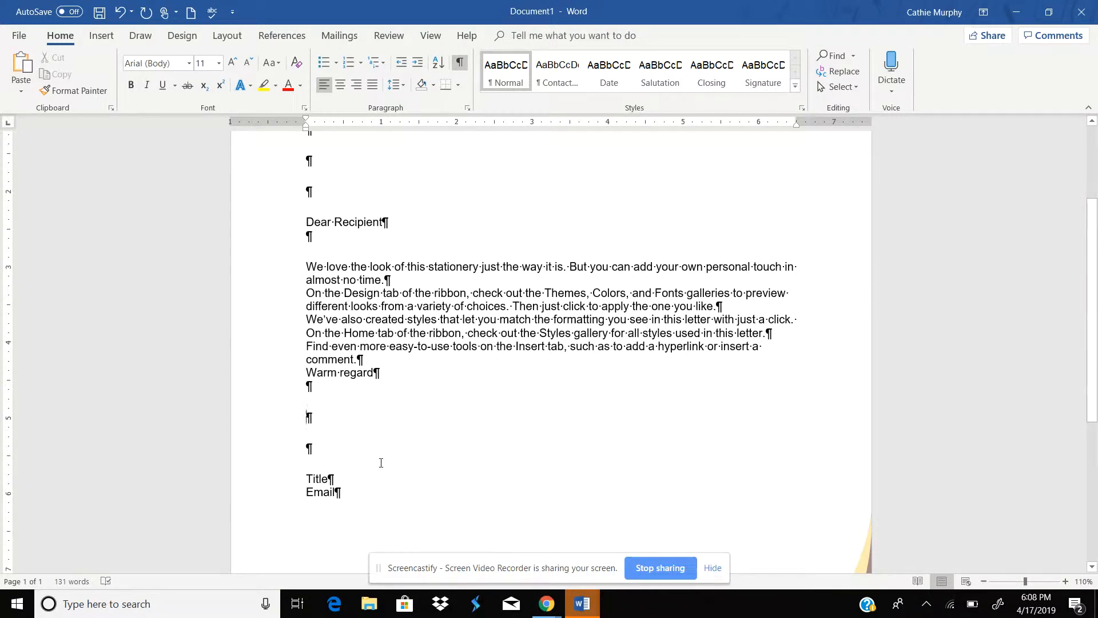
key("BackSpace")
key("BackSpace")
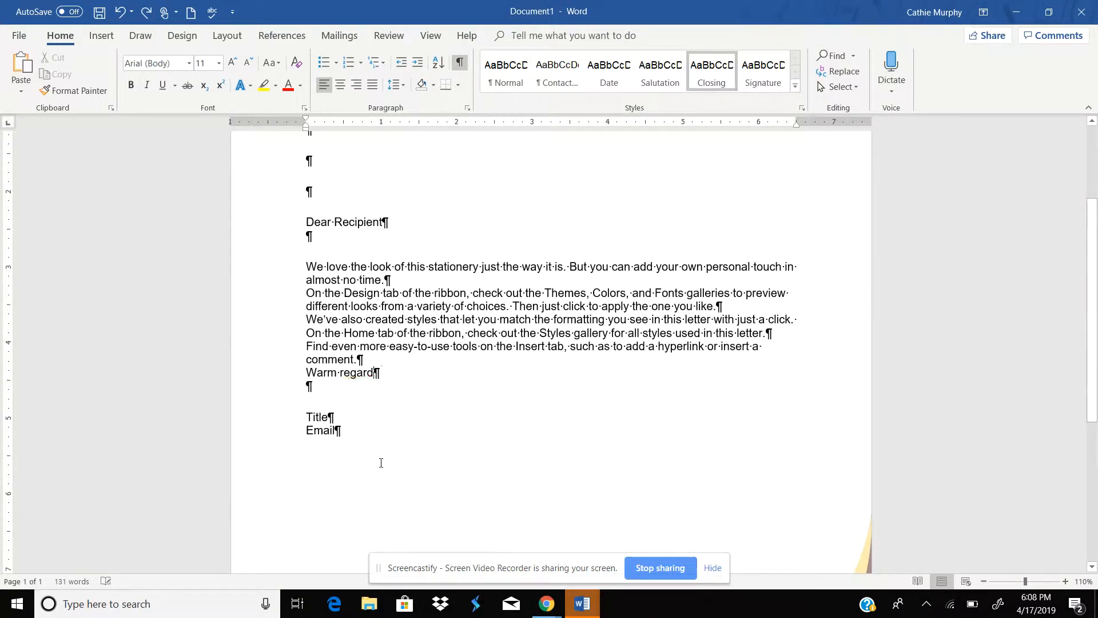
type("s")
key("Return")
key("Delete")
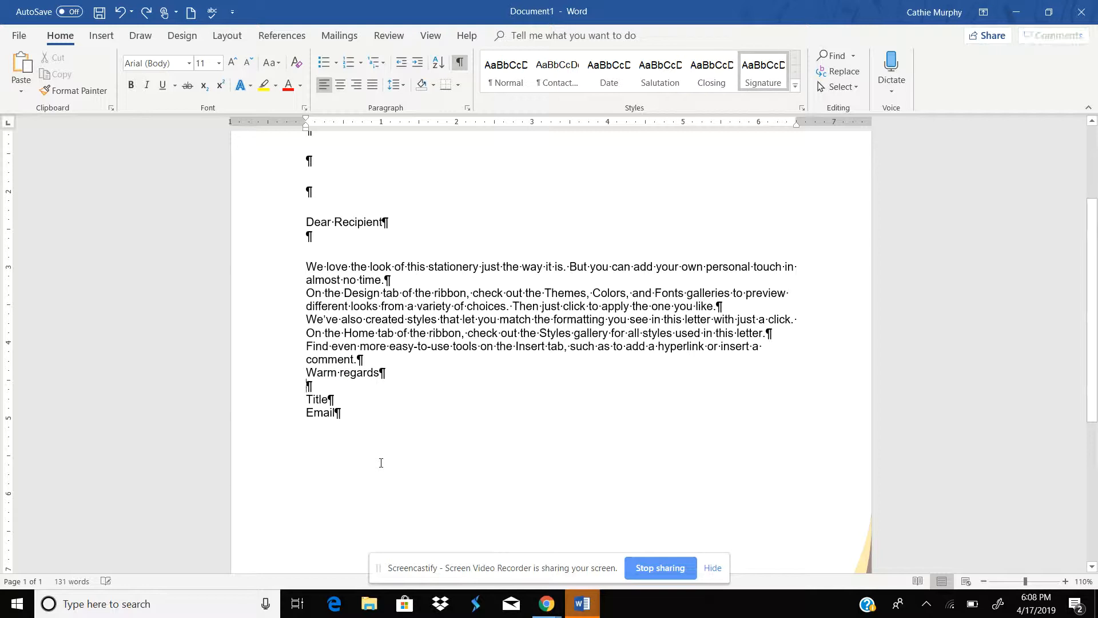
key("shift+Return")
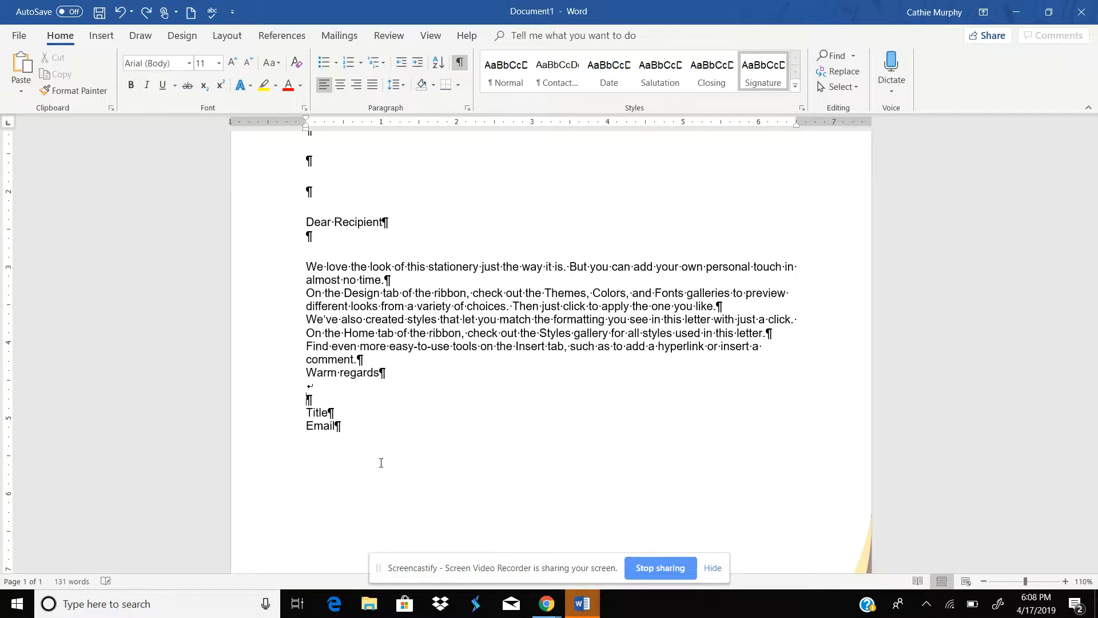
key("BackSpace")
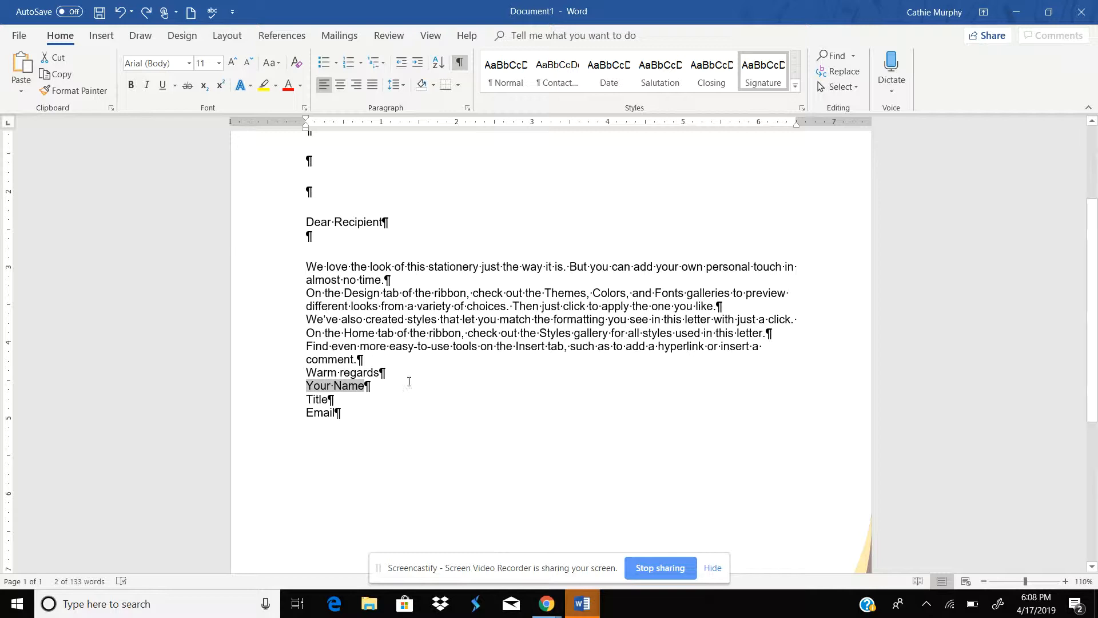
Step: Insert three blank lines between the Warm regards closing and the Your Name line
left_click(382, 373)
key("Return")
key("Return")
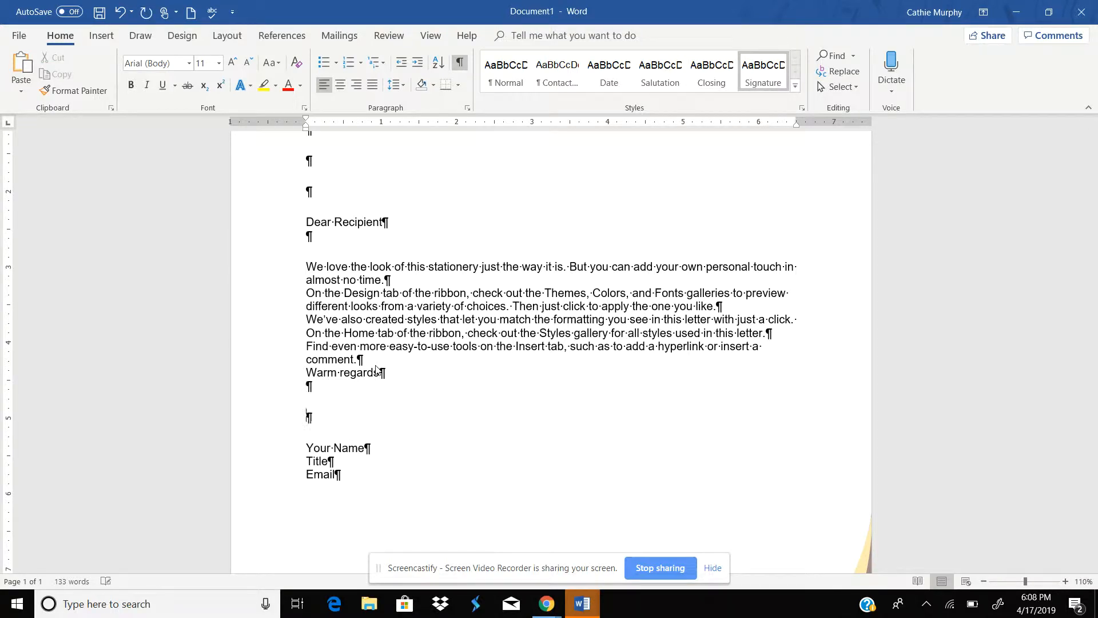
key("Return")
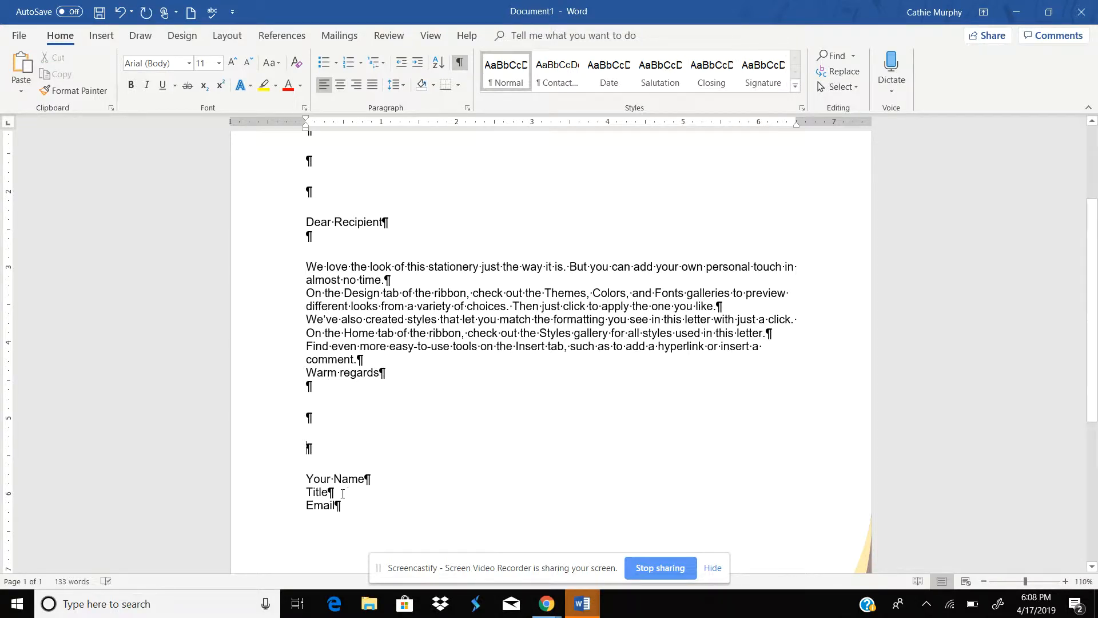
Step: Replace the Your Name placeholder with the sender's full name
left_click(353, 483)
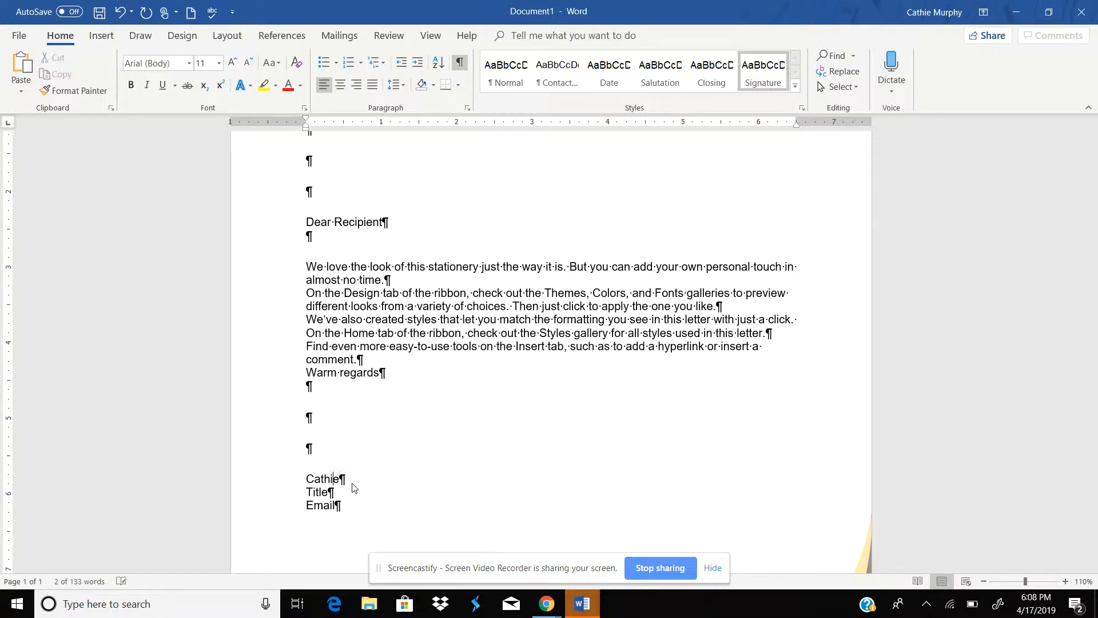
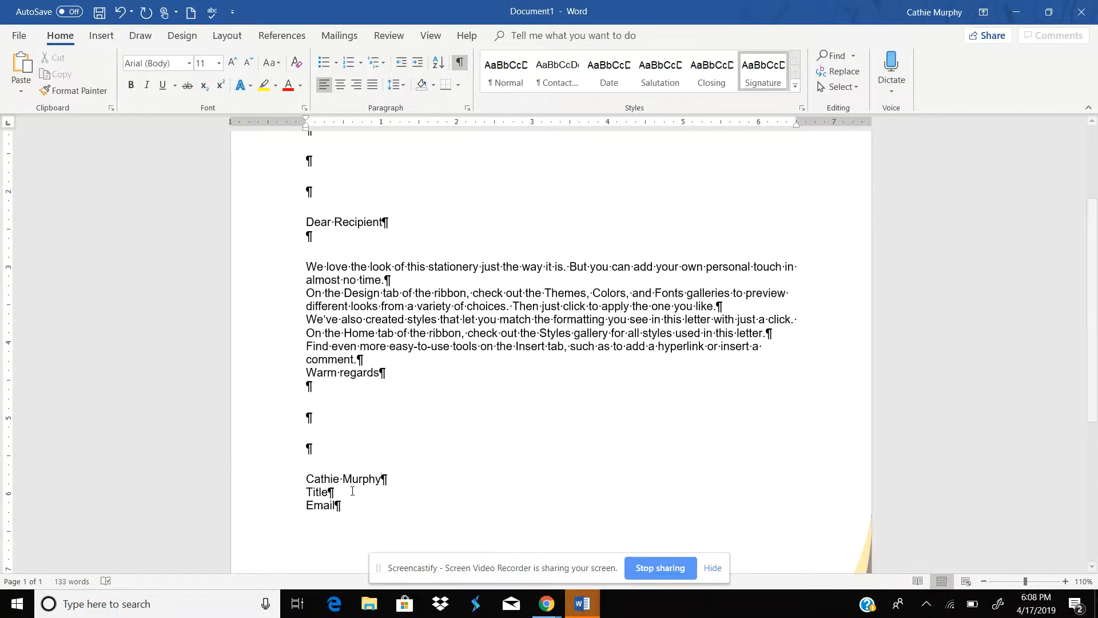
Step: Replace the Title placeholder with Teacher
left_click(314, 490)
type("T")
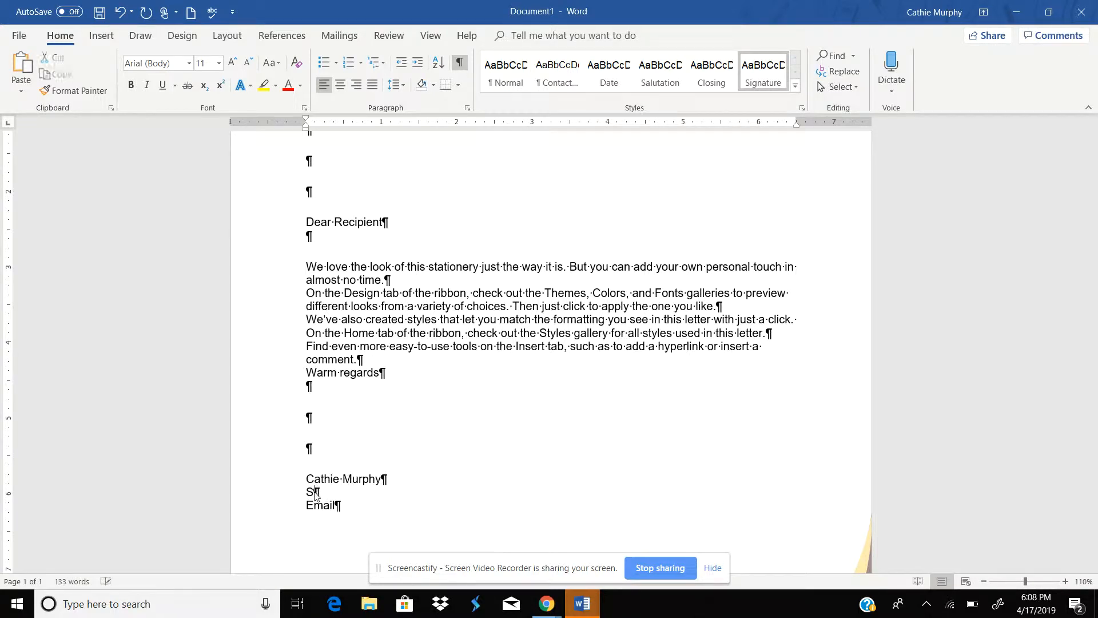
type("eacher")
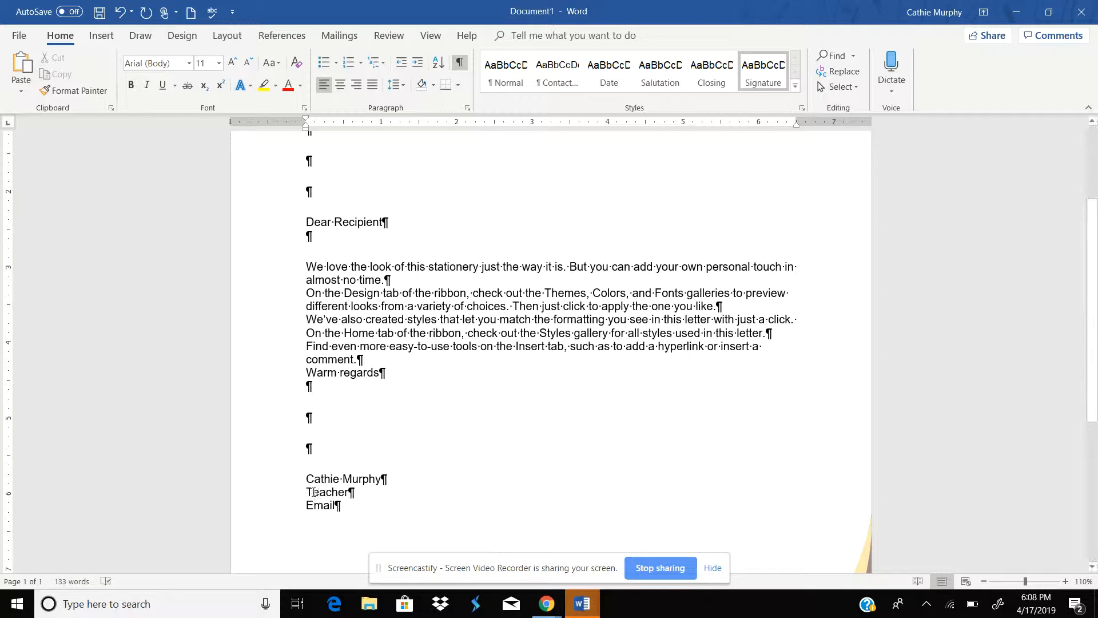
Step: Replace the Email placeholder with the sender's e-mail address
left_click(316, 505)
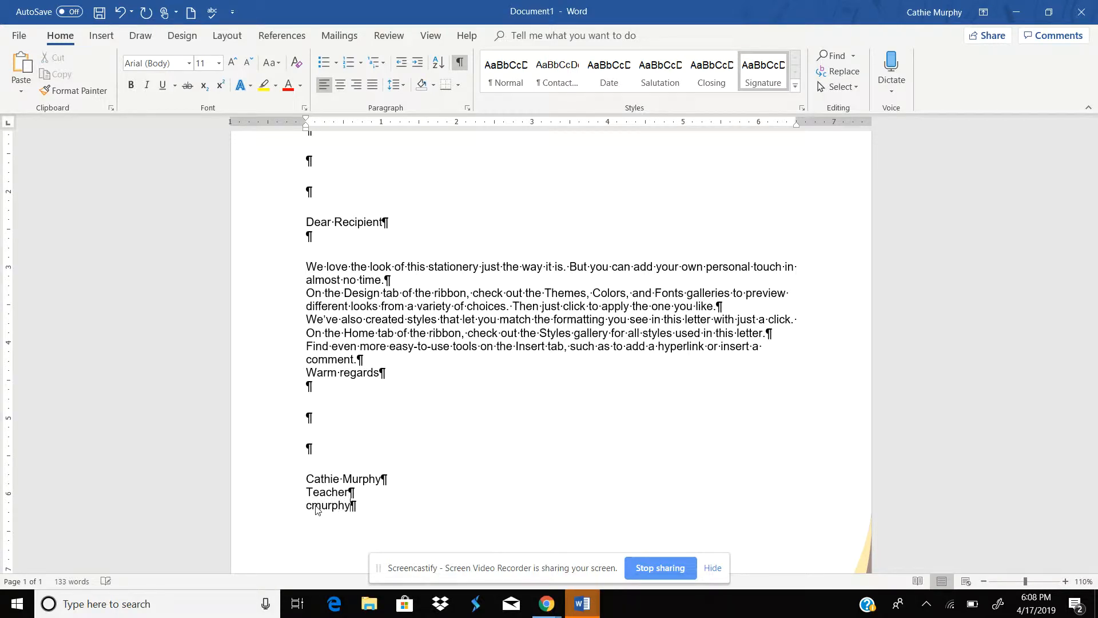
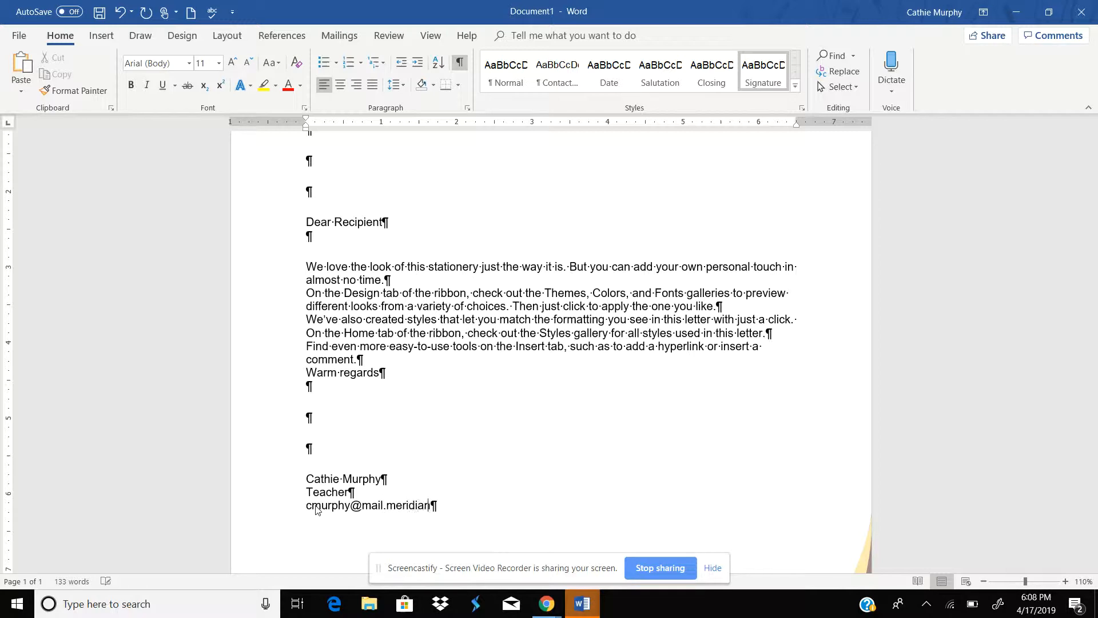
left_click(368, 524)
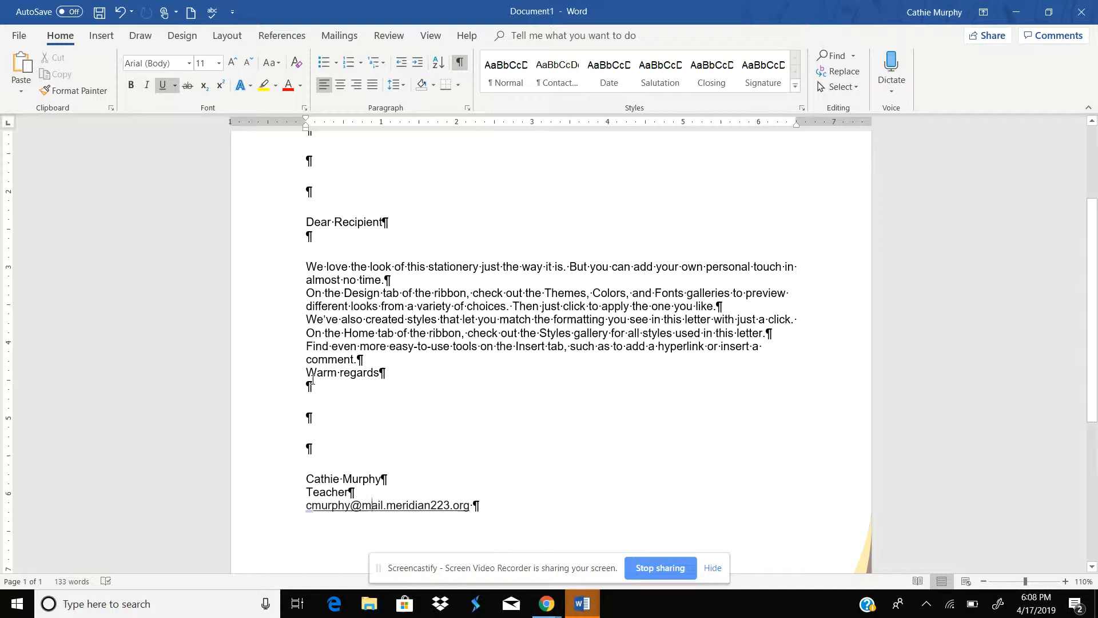
Step: Select the template's body paragraphs and open lipsum.com in the browser
left_click_drag(309, 373, 382, 373)
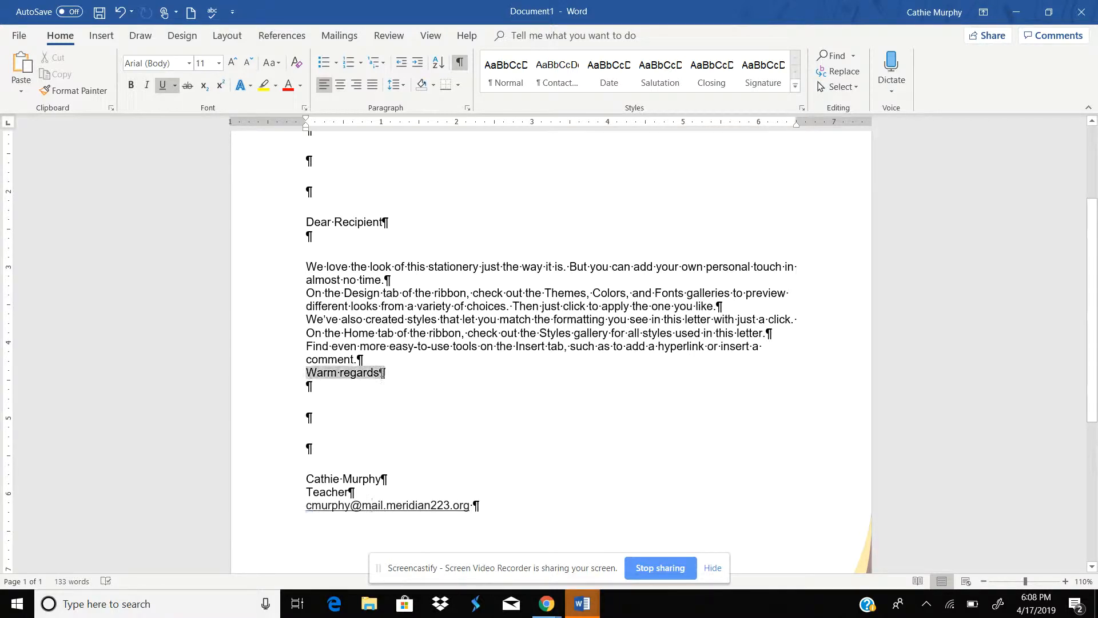
left_click_drag(306, 266, 363, 362)
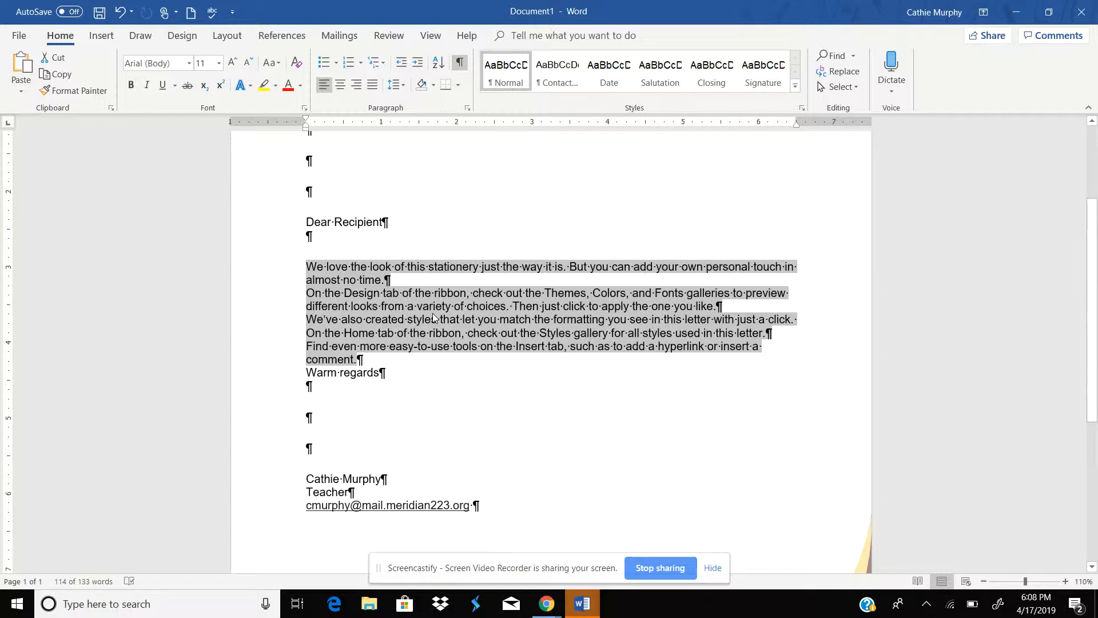
left_click(547, 604)
left_click(489, 566)
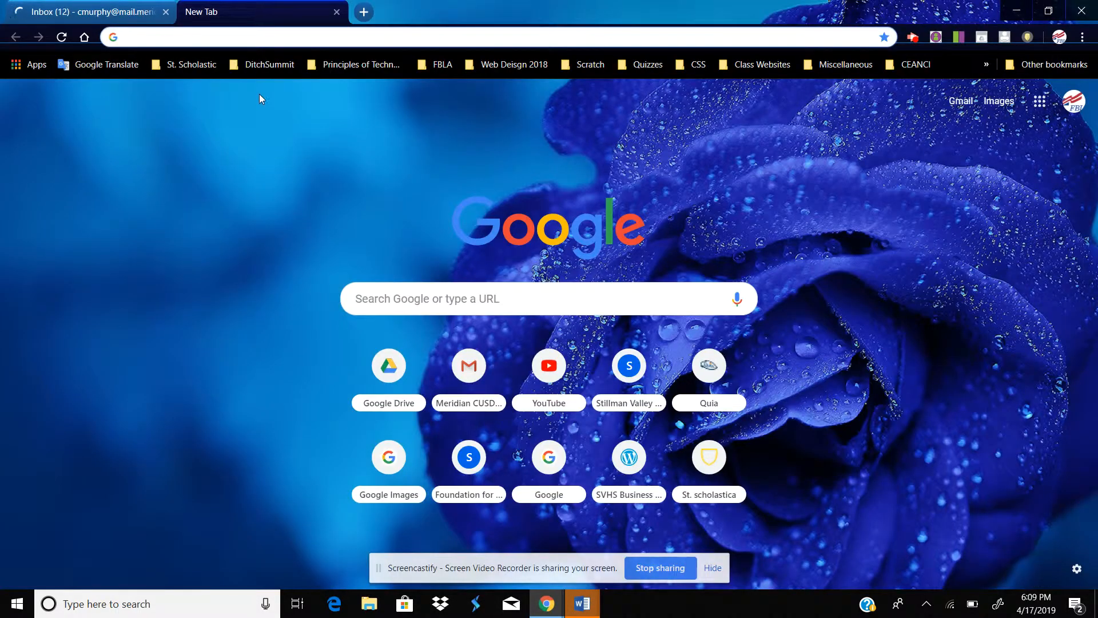
type(";o")
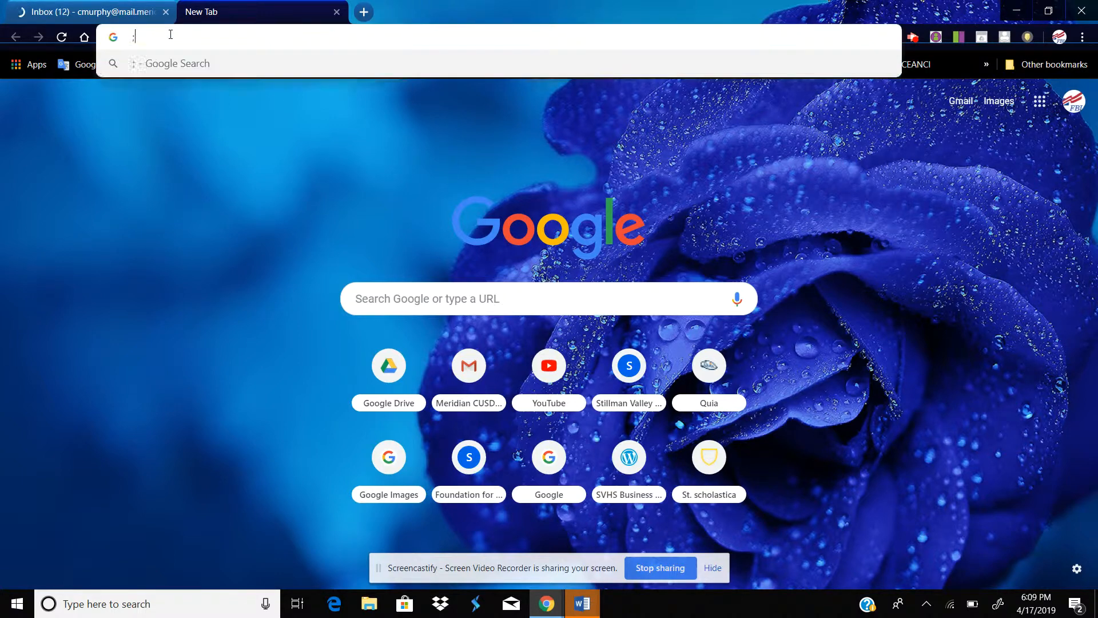
key("BackSpace")
key("BackSpace")
type("l")
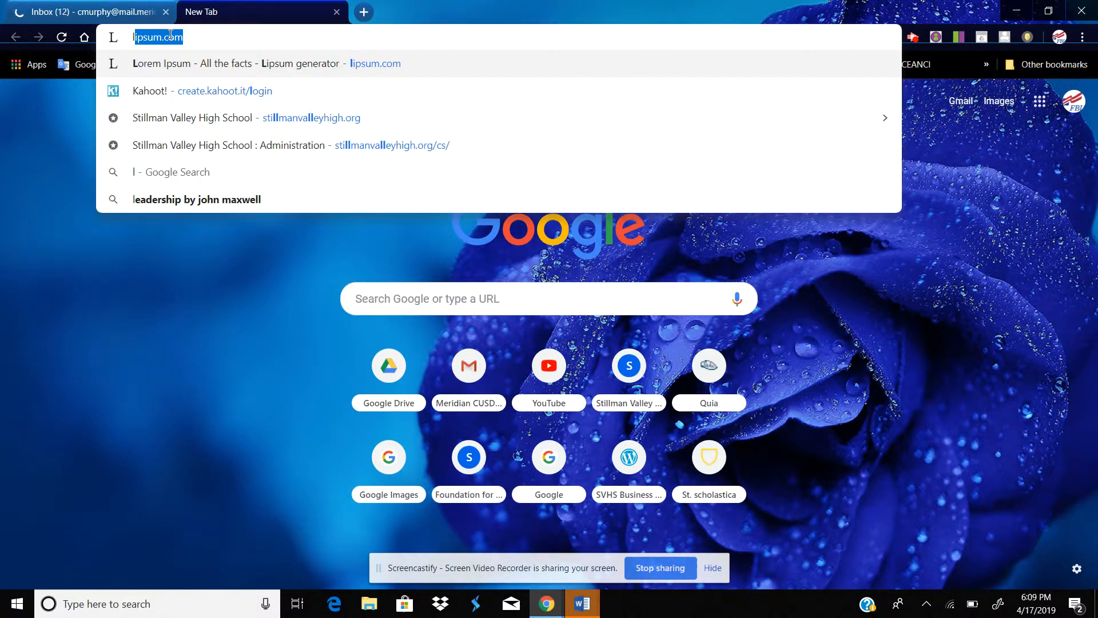
type("ipsum.com")
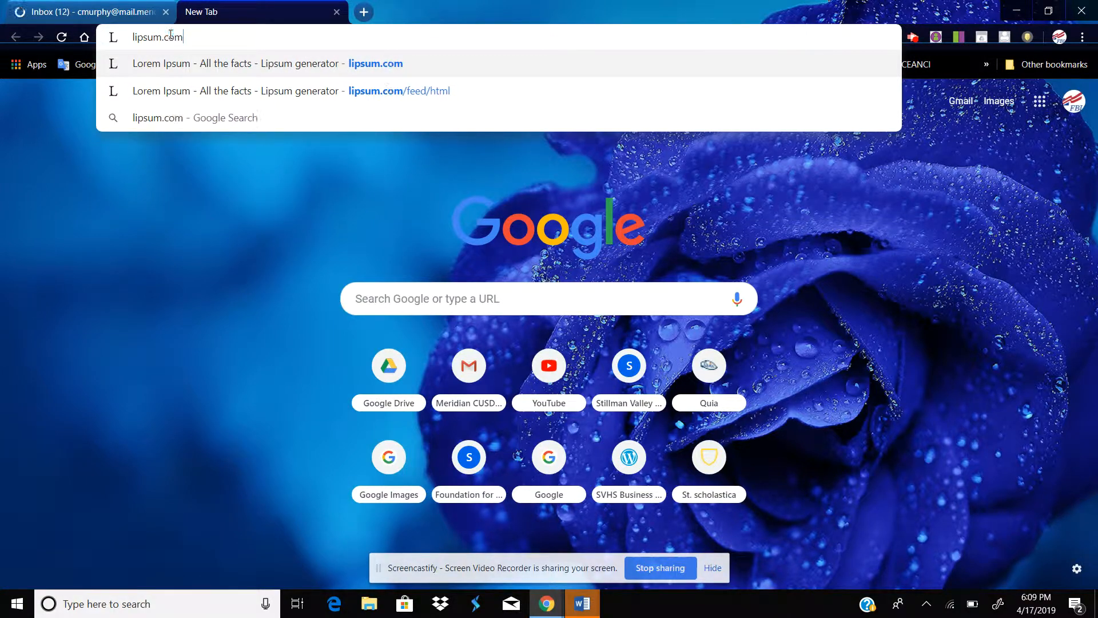
key("Return")
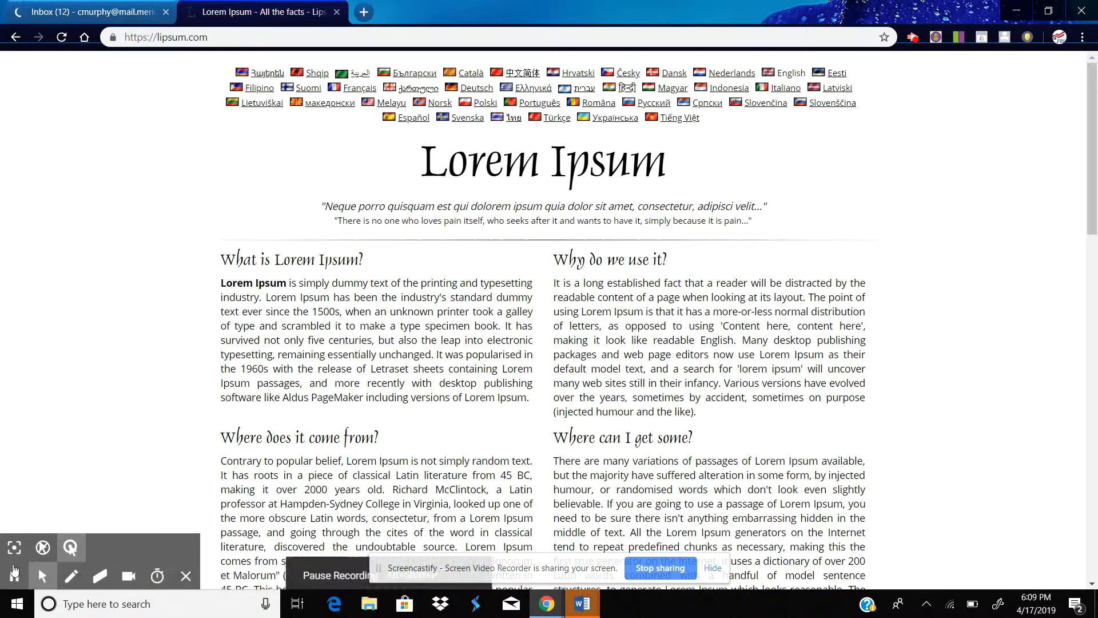
Step: Generate five paragraphs of Lorem Ipsum text starting with 'Lorem ipsum dolor sit amet'
left_click(70, 548)
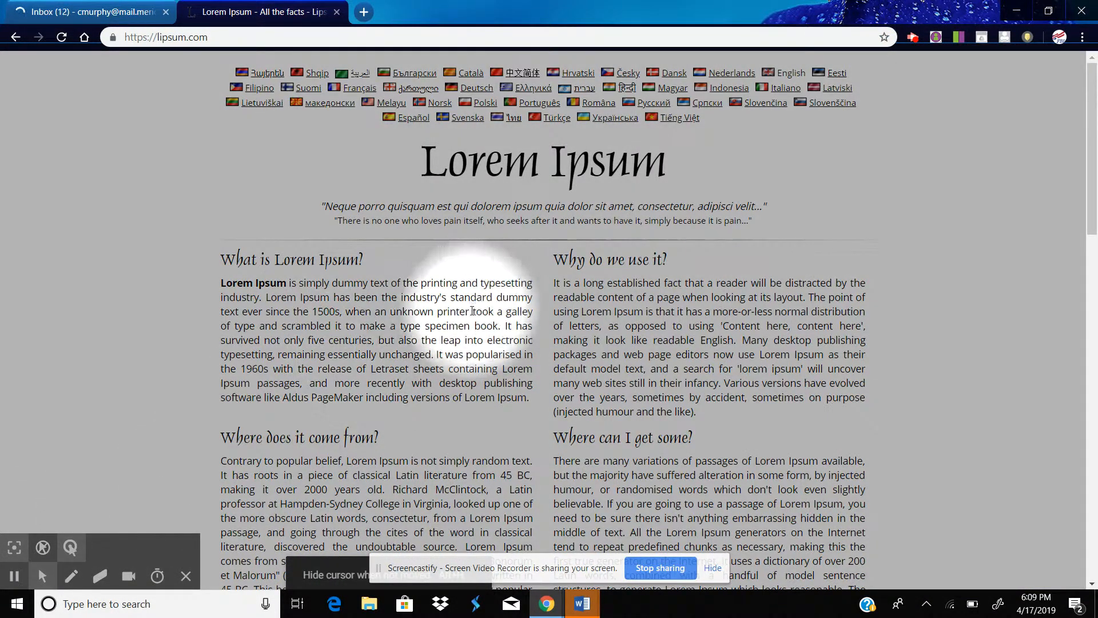
left_click_drag(1091, 186, 1094, 295)
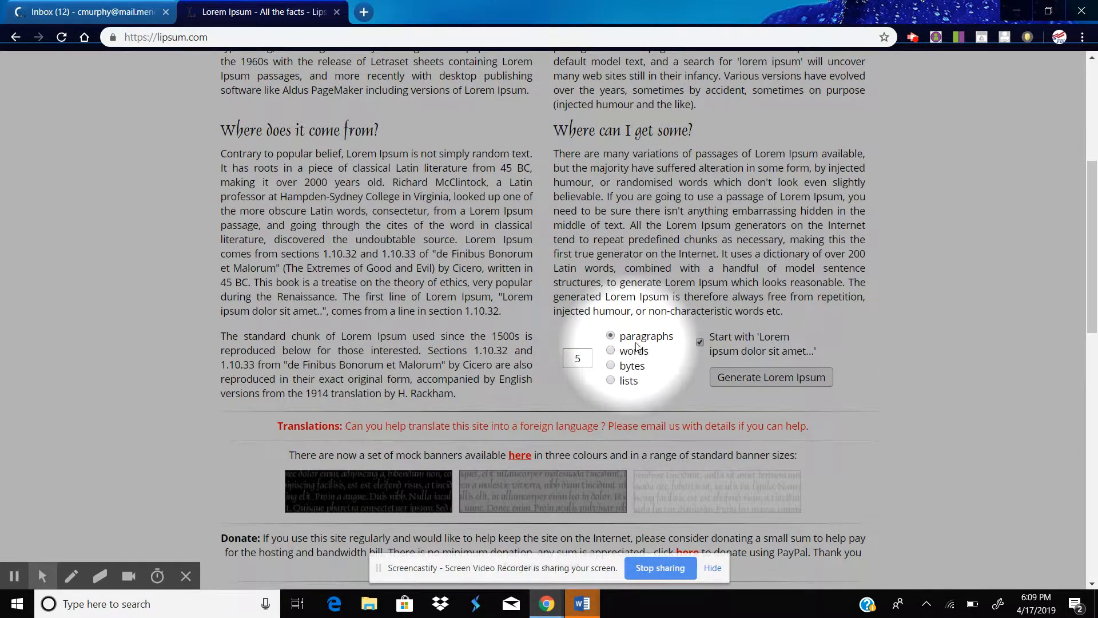
left_click(760, 378)
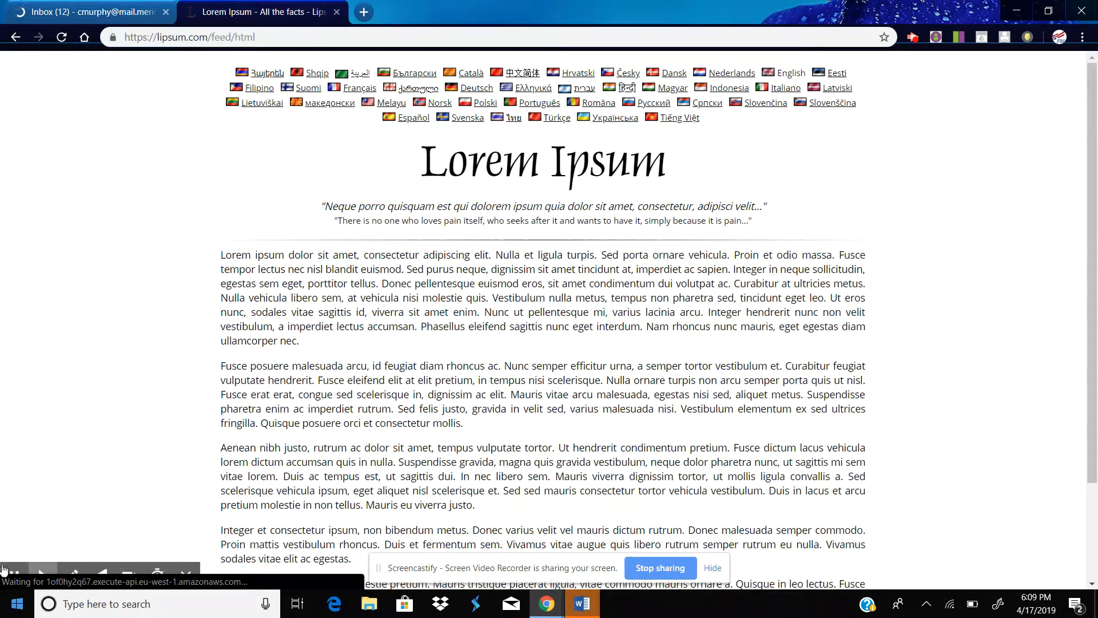
Step: Copy the first two Lorem Ipsum paragraphs and paste them over the selected body text in the letter
left_click(15, 551)
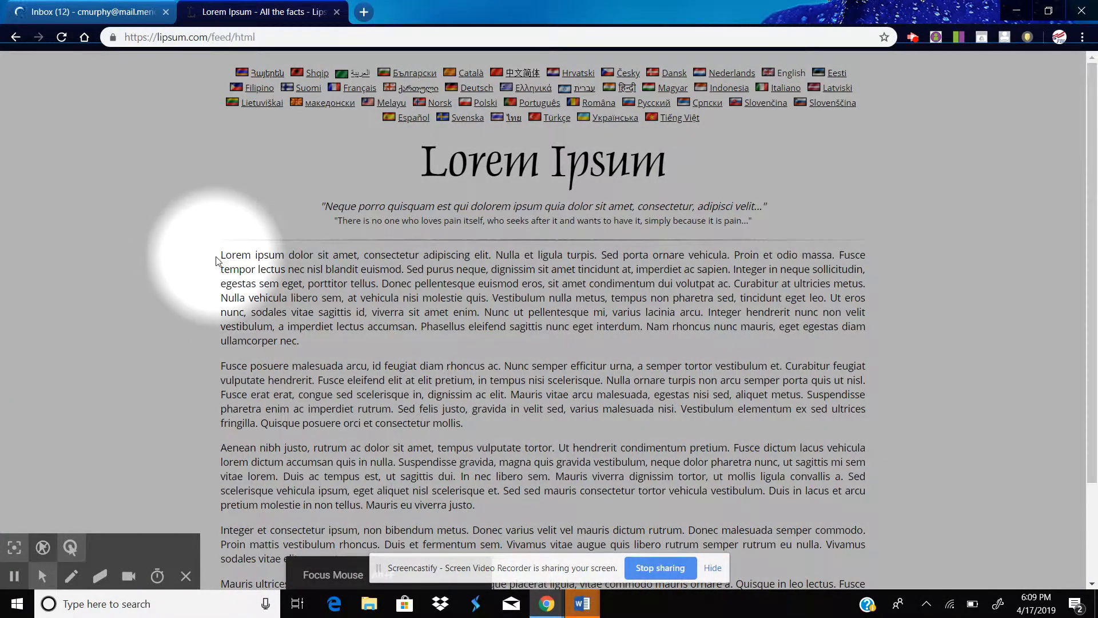
left_click_drag(221, 256, 488, 504)
key("ctrl+c")
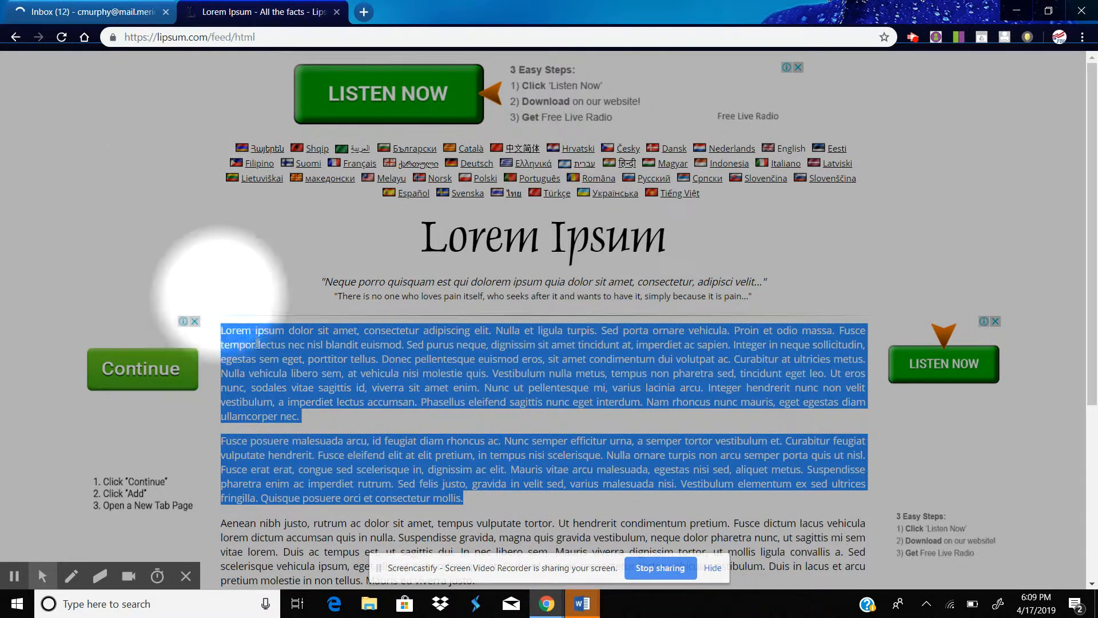
left_click(582, 603)
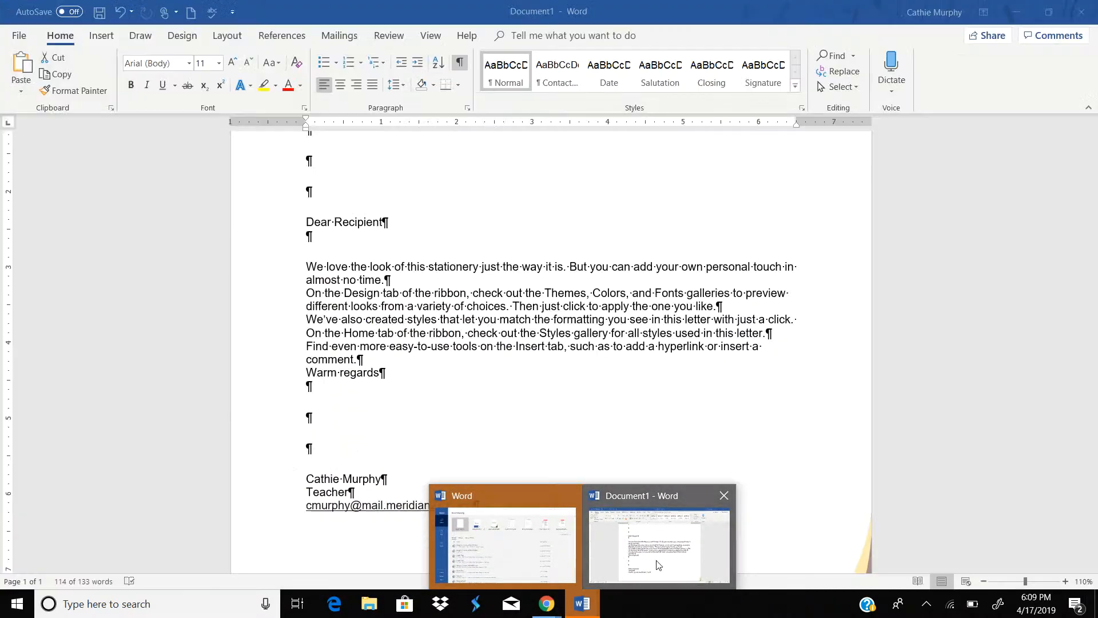
left_click(659, 565)
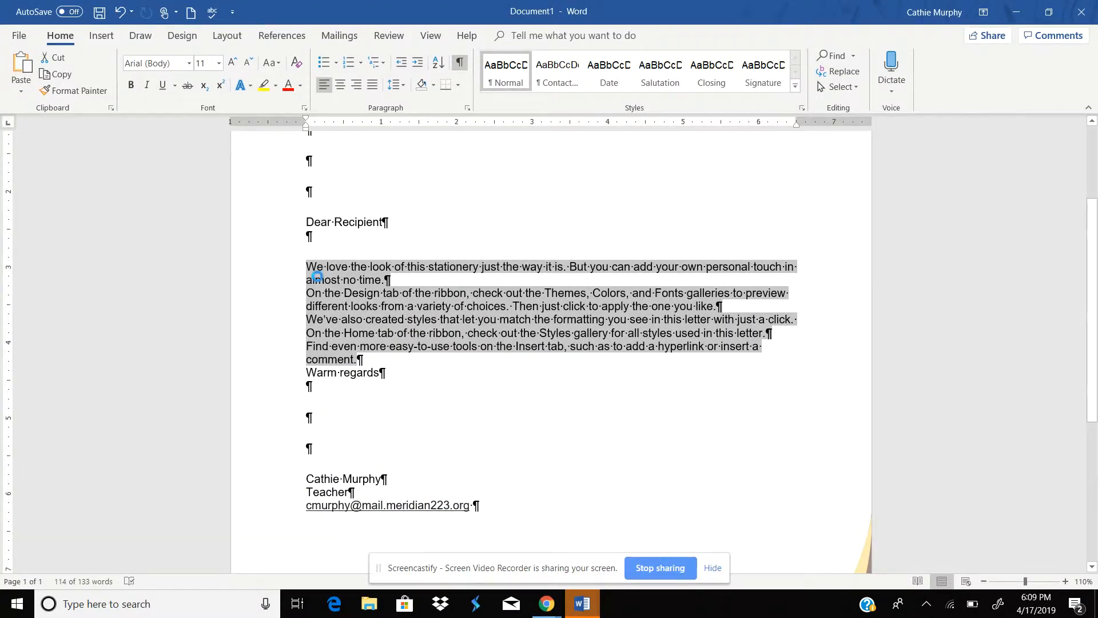
key("ctrl+v")
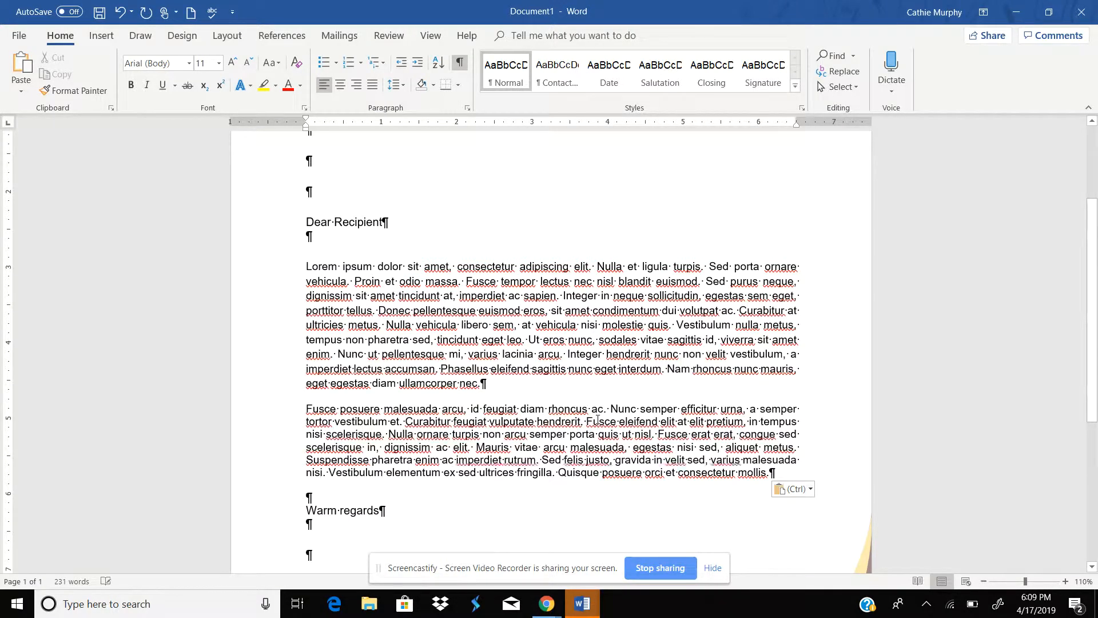
Step: Remove the space after the first Lorem Ipsum paragraph and insert a blank line between the two body paragraphs
left_click(492, 385)
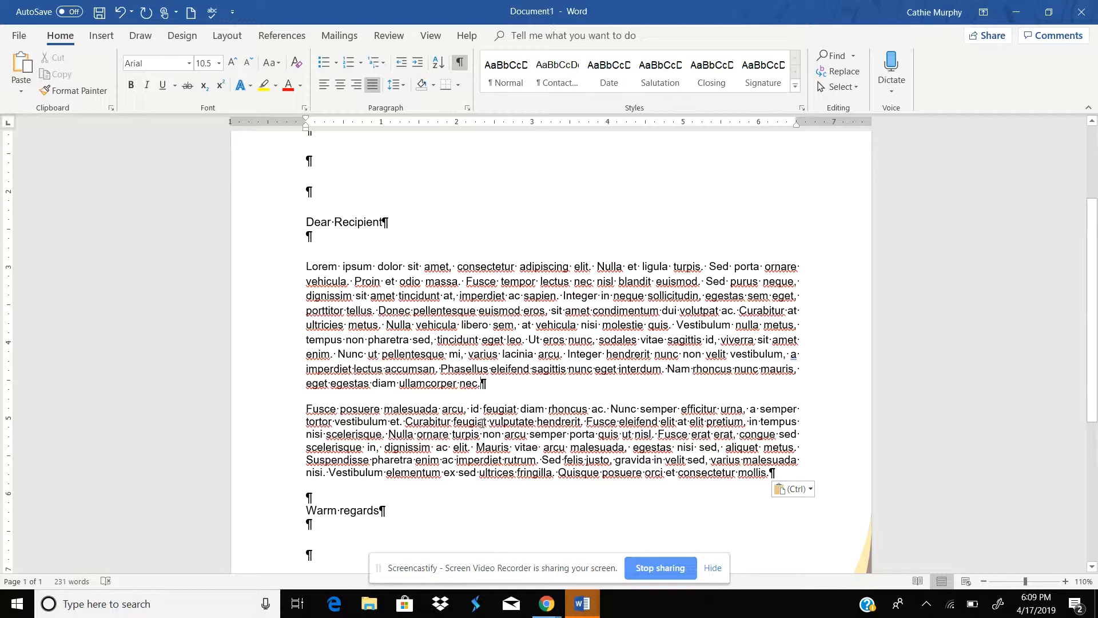
mouse_move(309, 395)
left_mouse_down()
mouse_move(327, 395)
mouse_move(313, 395)
left_mouse_up()
left_click(309, 397)
left_click(406, 85)
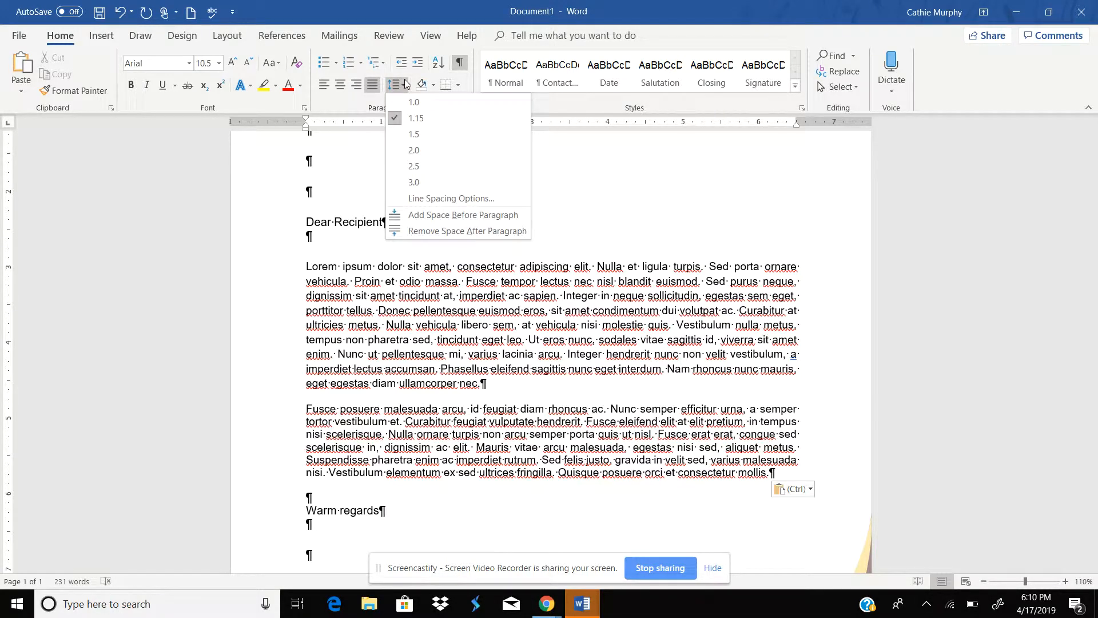
left_click(440, 231)
key("Return")
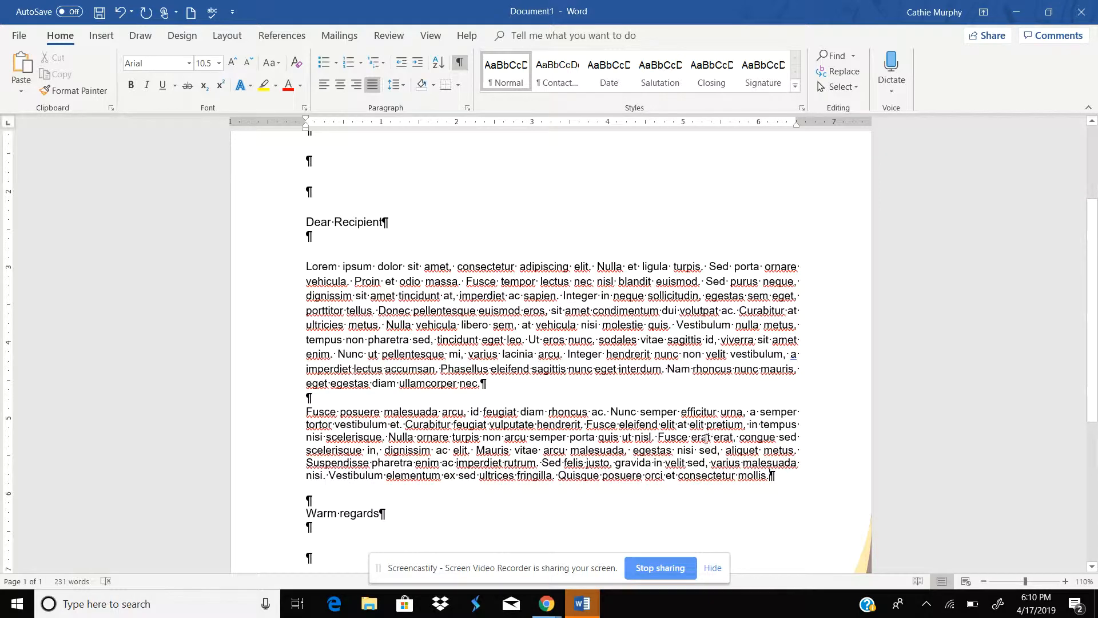
Step: Delete the blank paragraph between the second body paragraph and the Warm regards closing
left_click(403, 85)
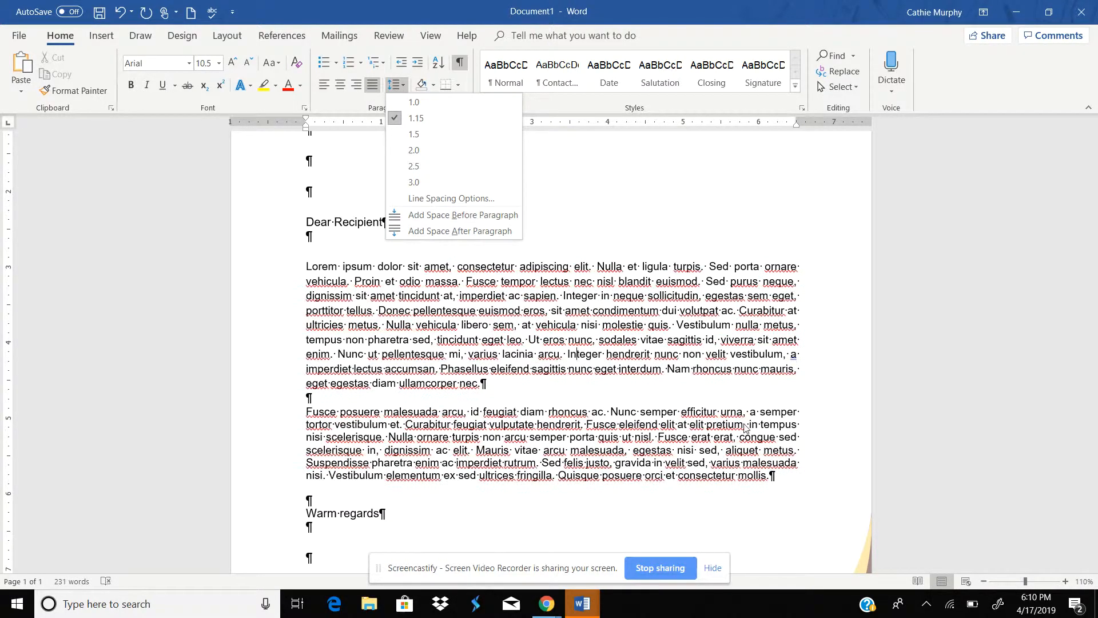
left_click(777, 472)
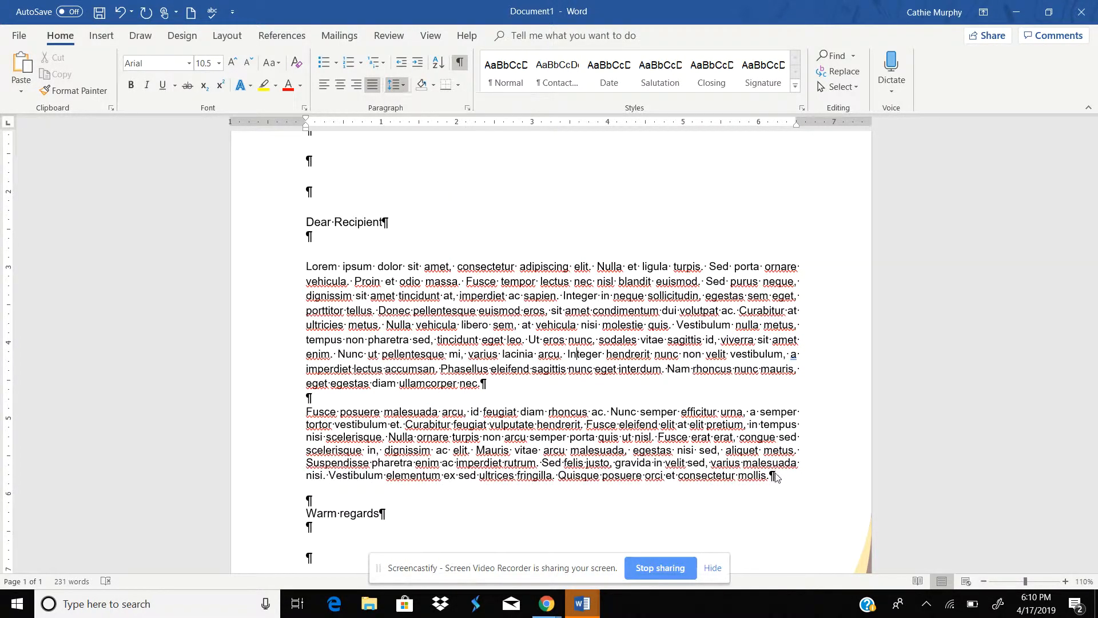
left_click(308, 498)
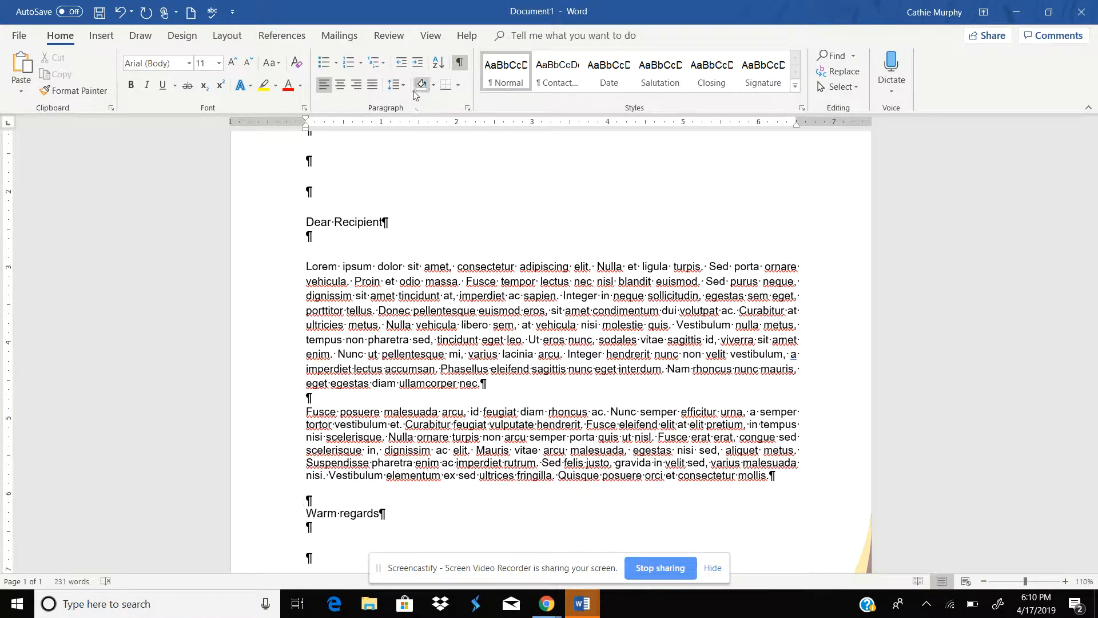
left_click(396, 85)
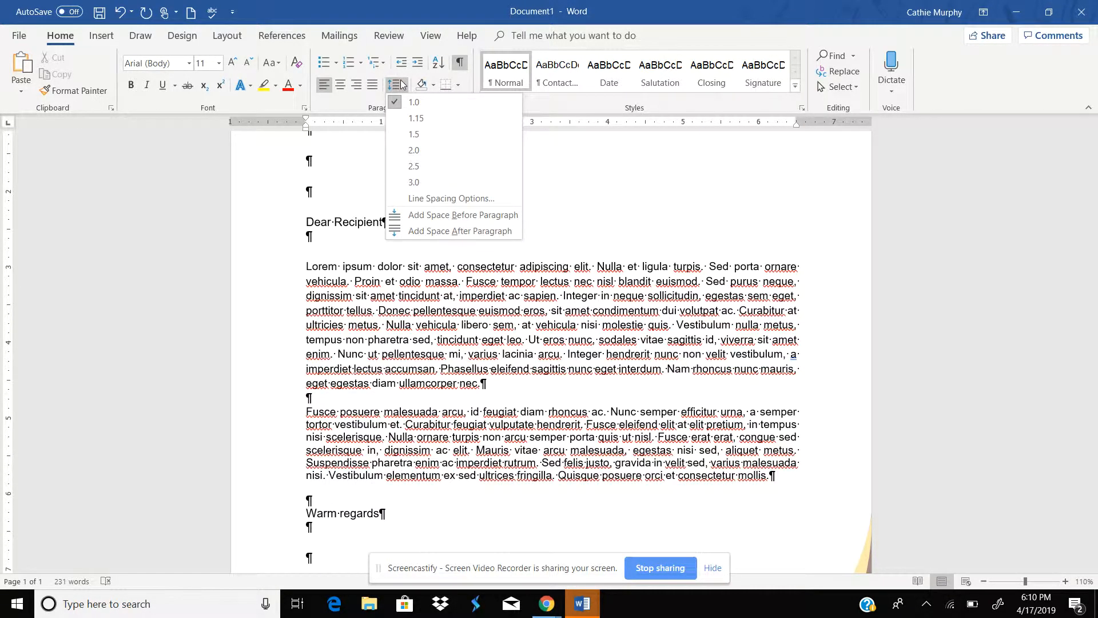
left_click(785, 478)
left_click(772, 475)
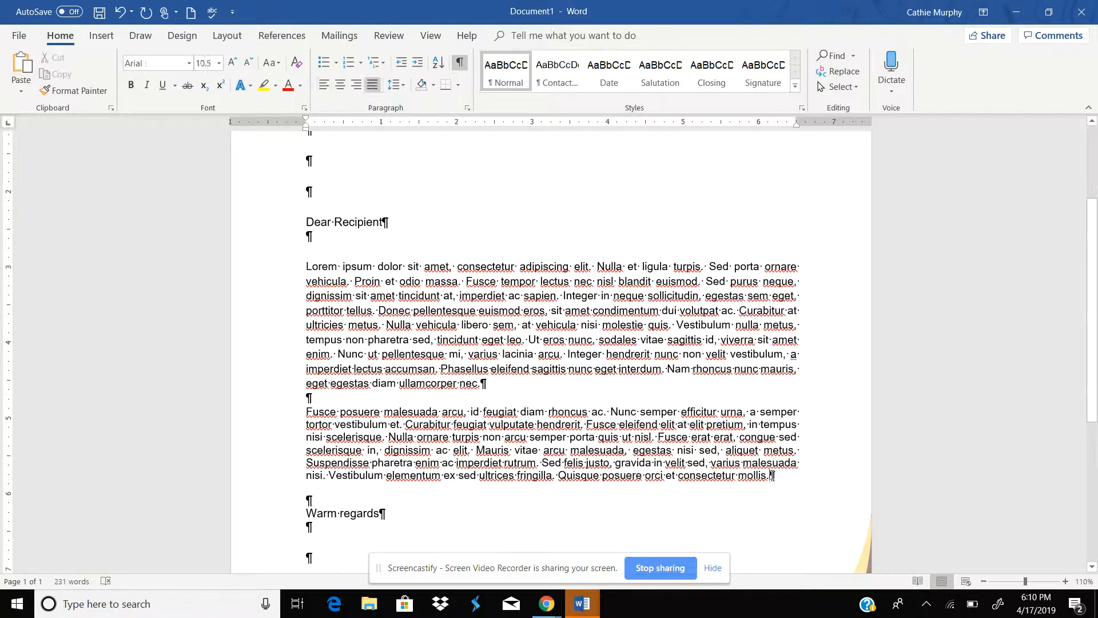
left_click(313, 509)
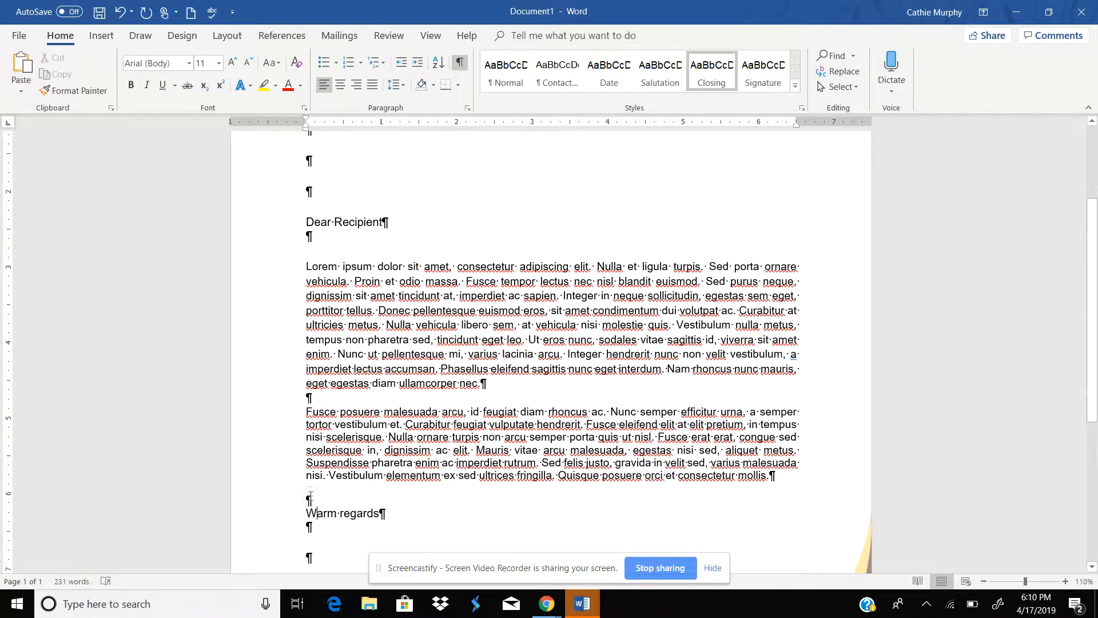
left_click(307, 501)
key("Delete")
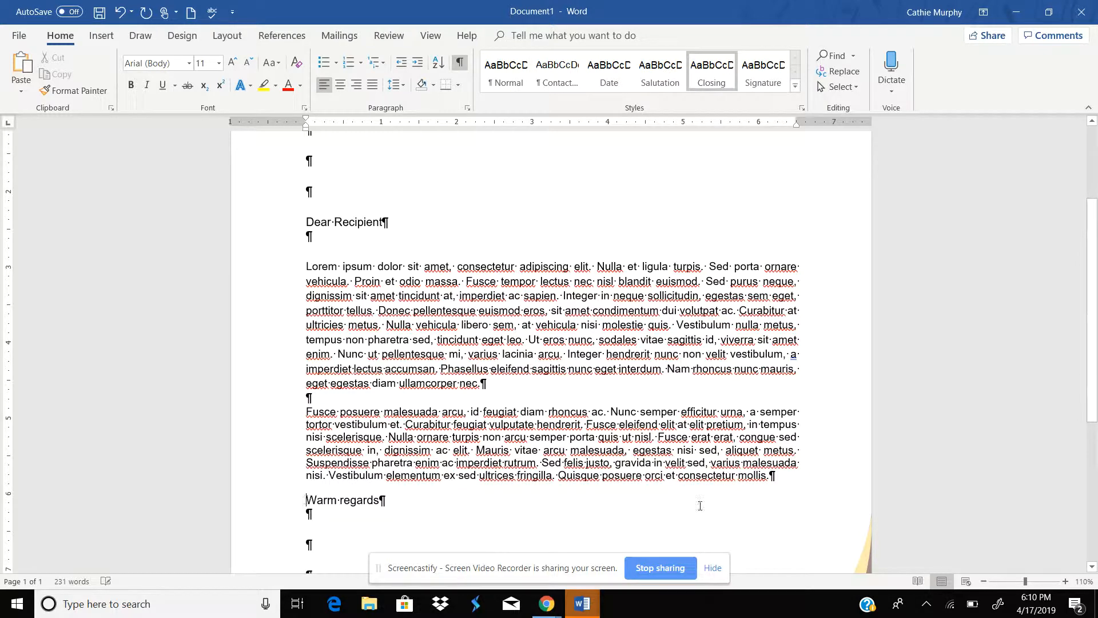
Step: Remove the space after the second body paragraph and insert a blank line before the closing
left_click(780, 474)
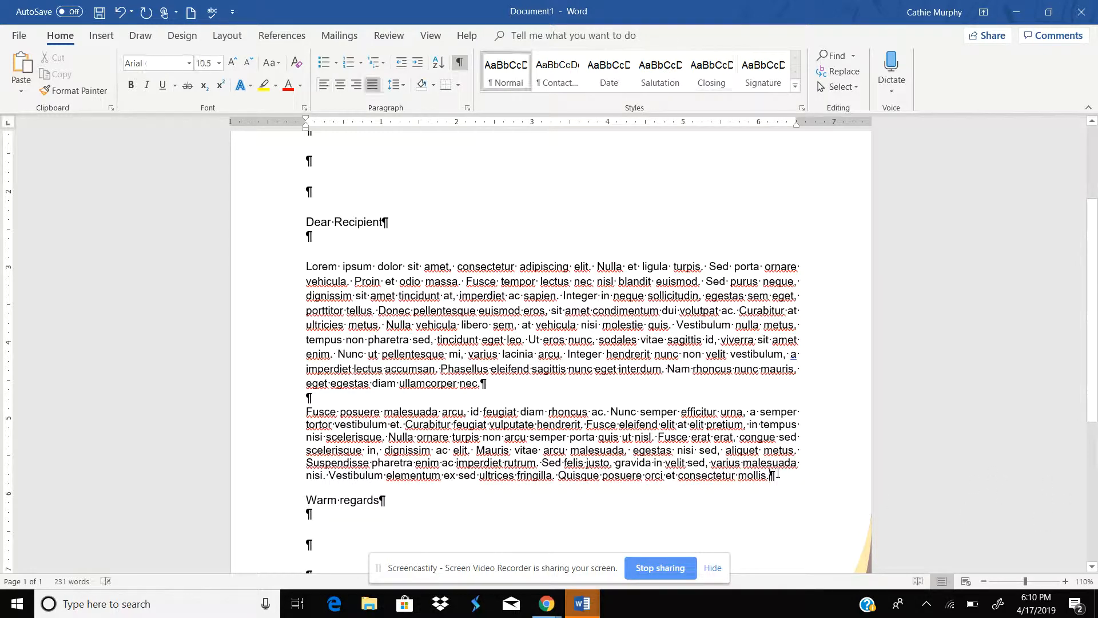
left_click(404, 88)
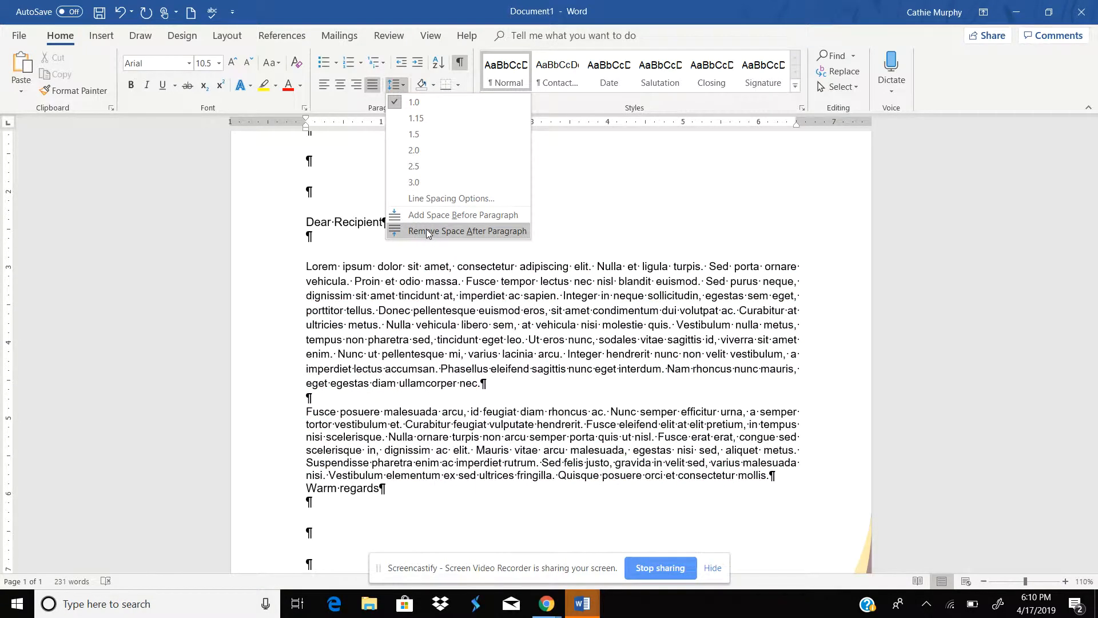
left_click(426, 231)
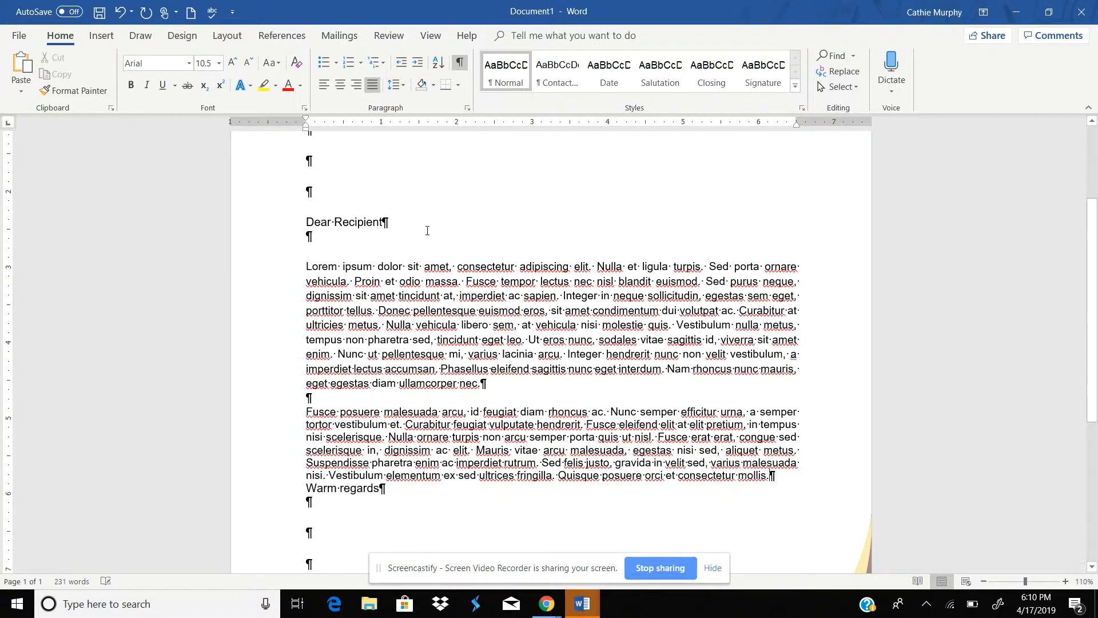
left_click(771, 476)
key("Return")
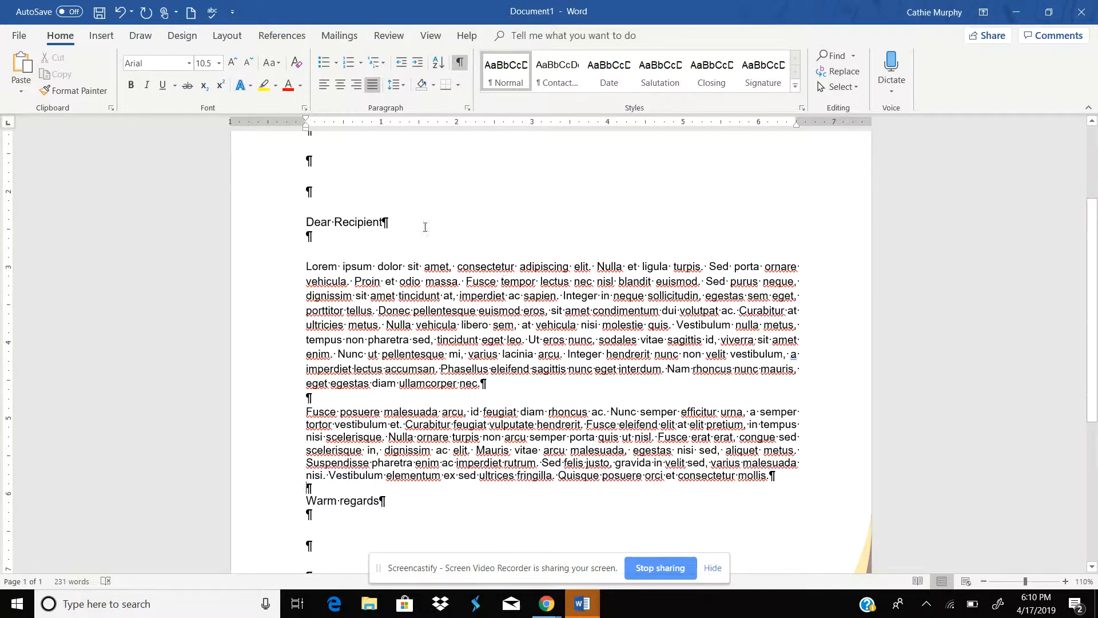
left_click(317, 236)
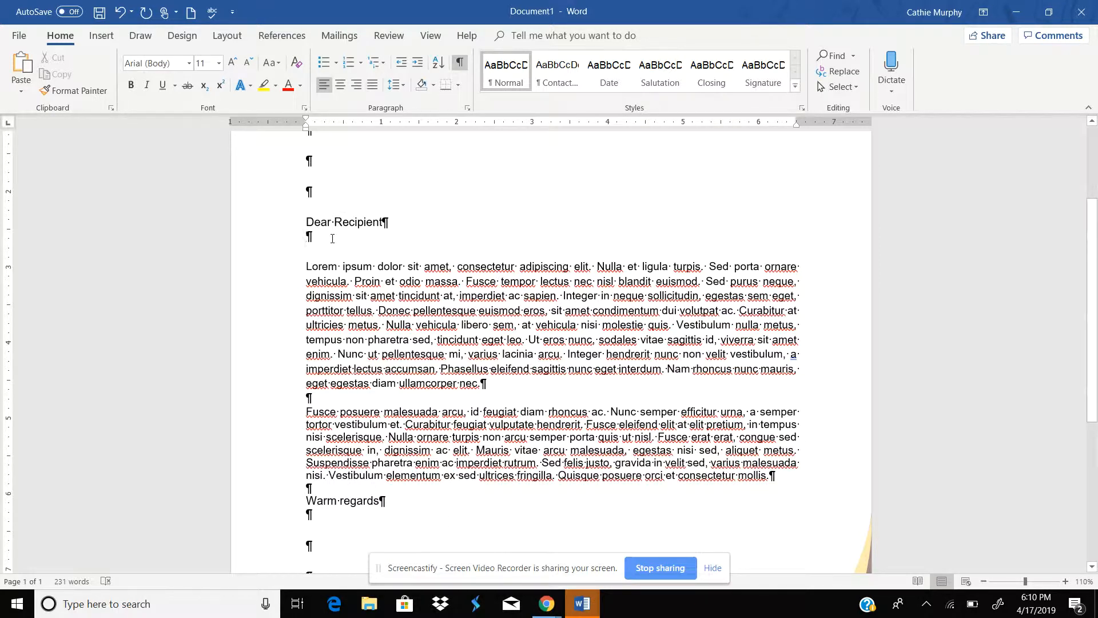
key("Delete")
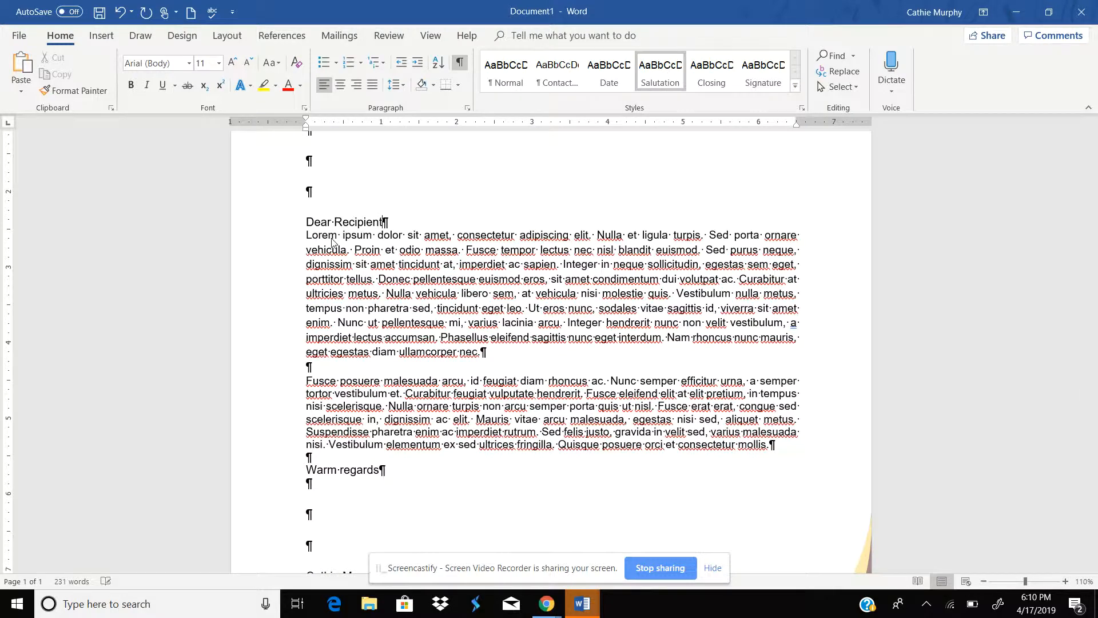
left_click(404, 87)
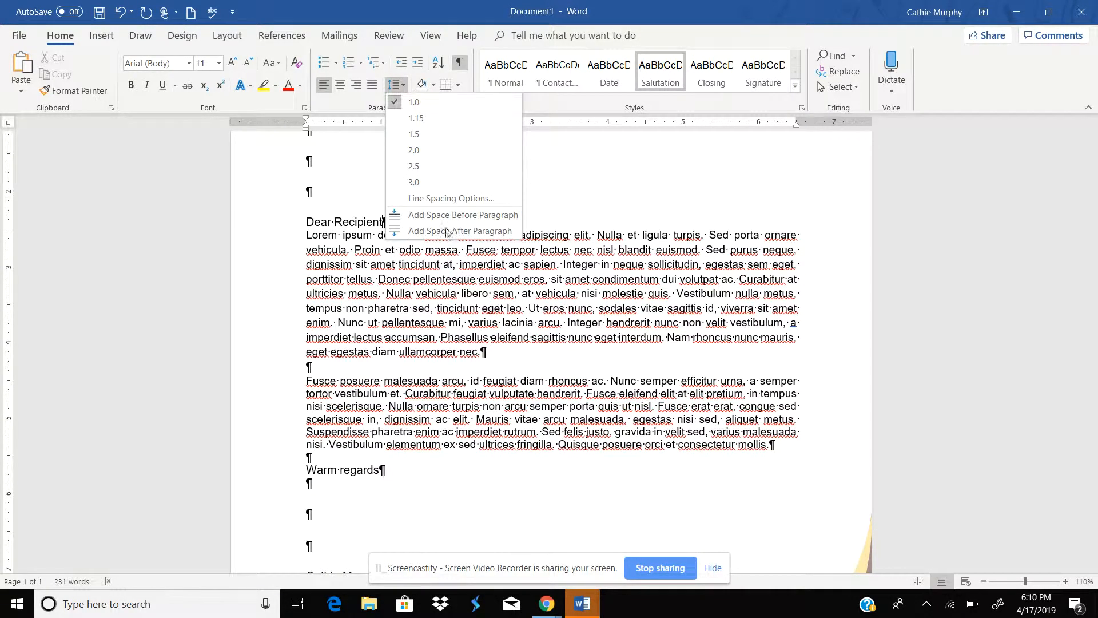
left_click(388, 271)
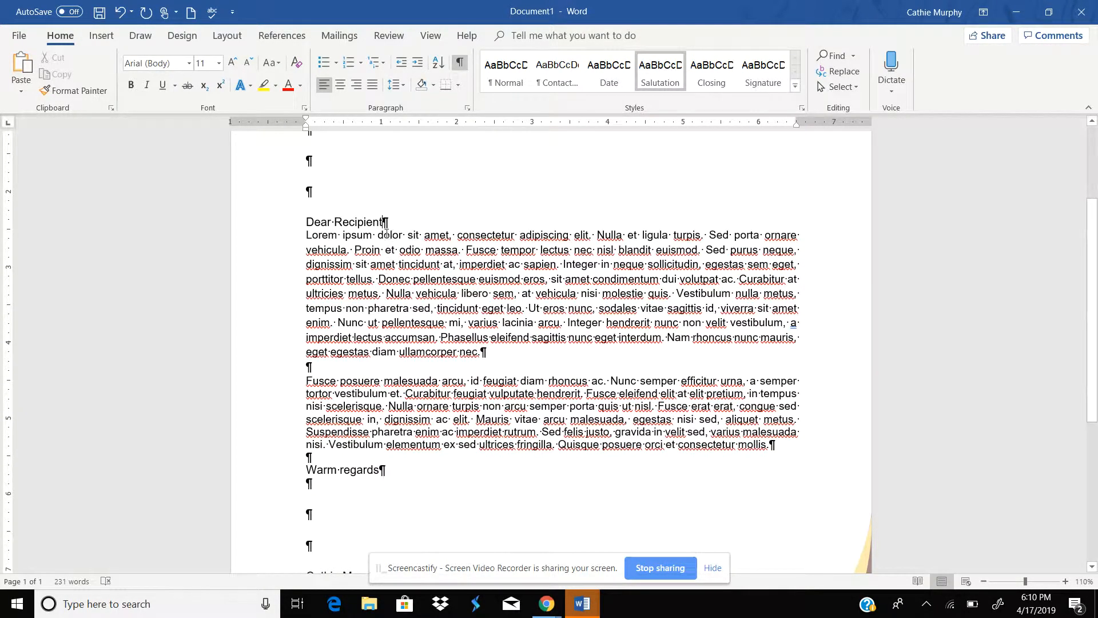
key("Return")
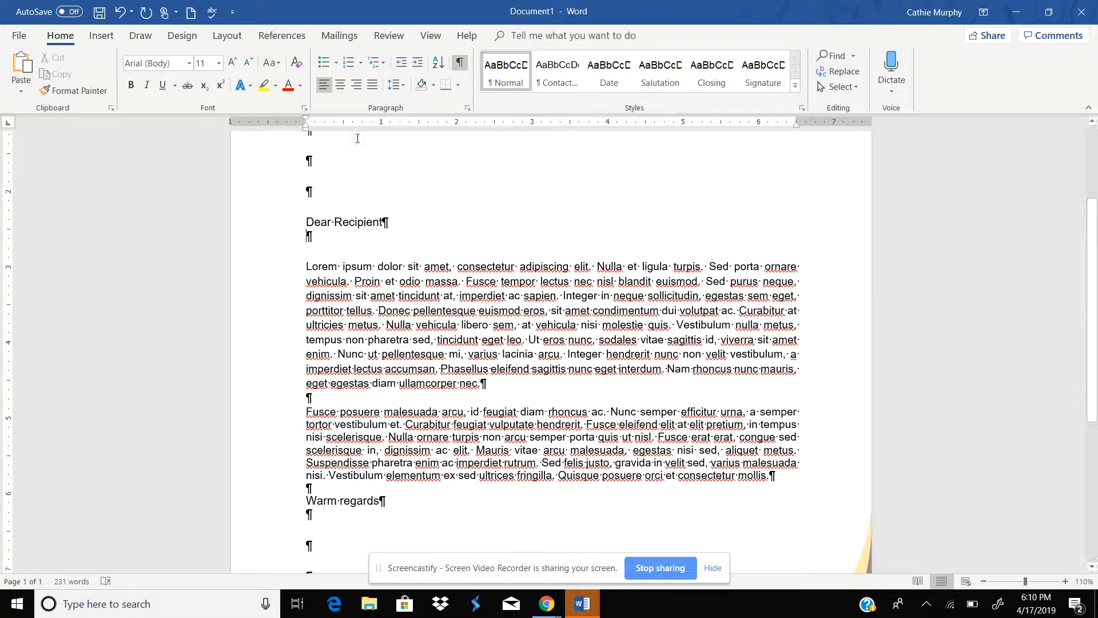
Step: Remove the space after the blank paragraph below the Dear Recipient salutation
left_click(395, 85)
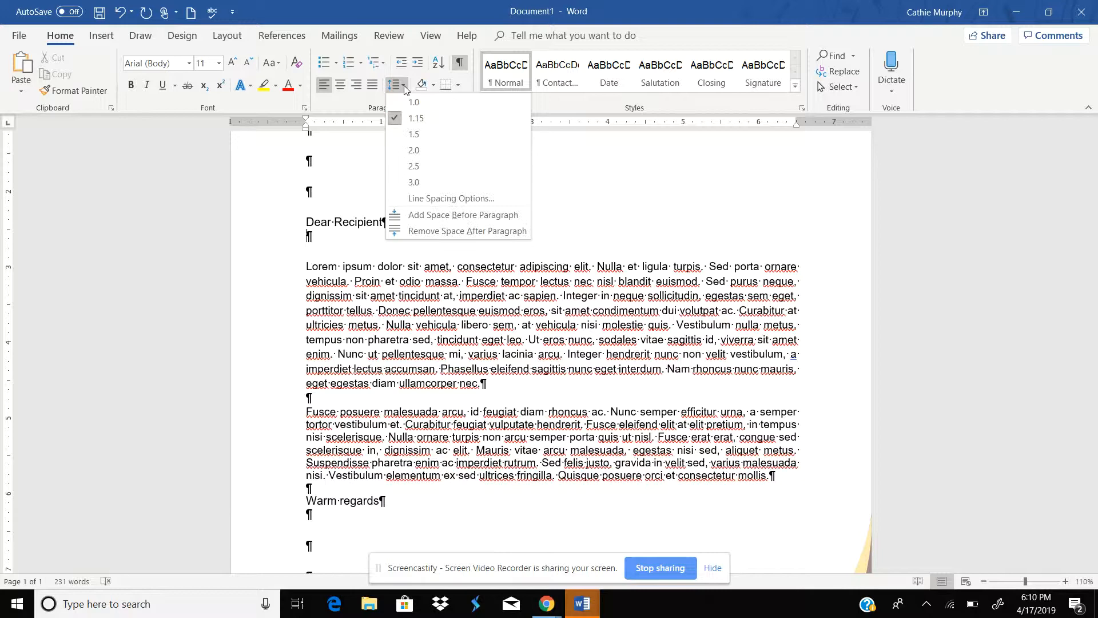
right_click(428, 231)
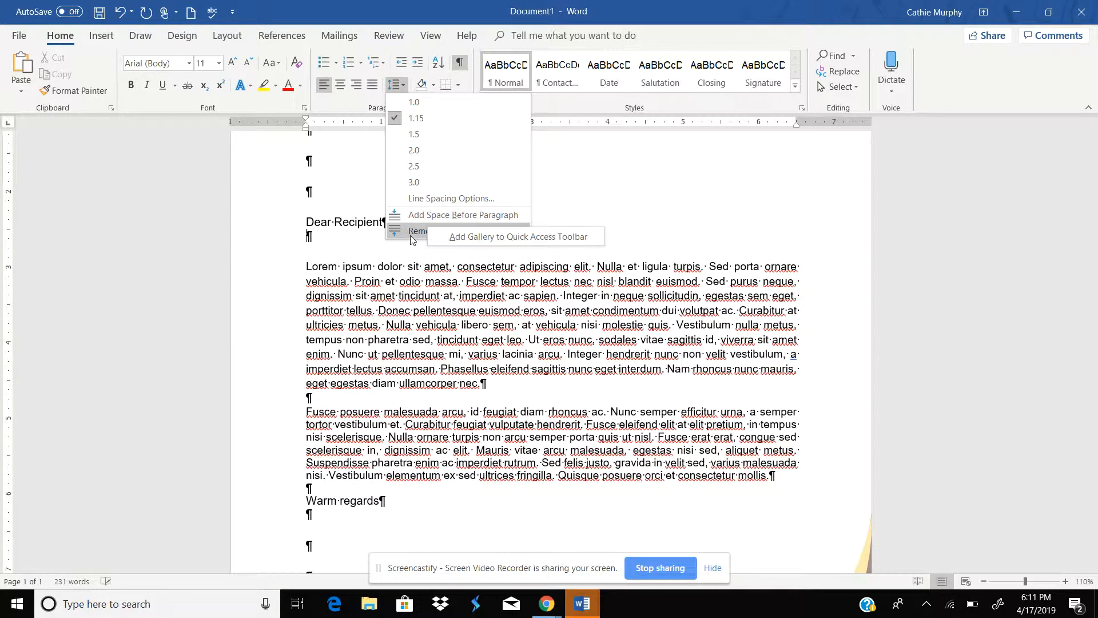
left_click(412, 233)
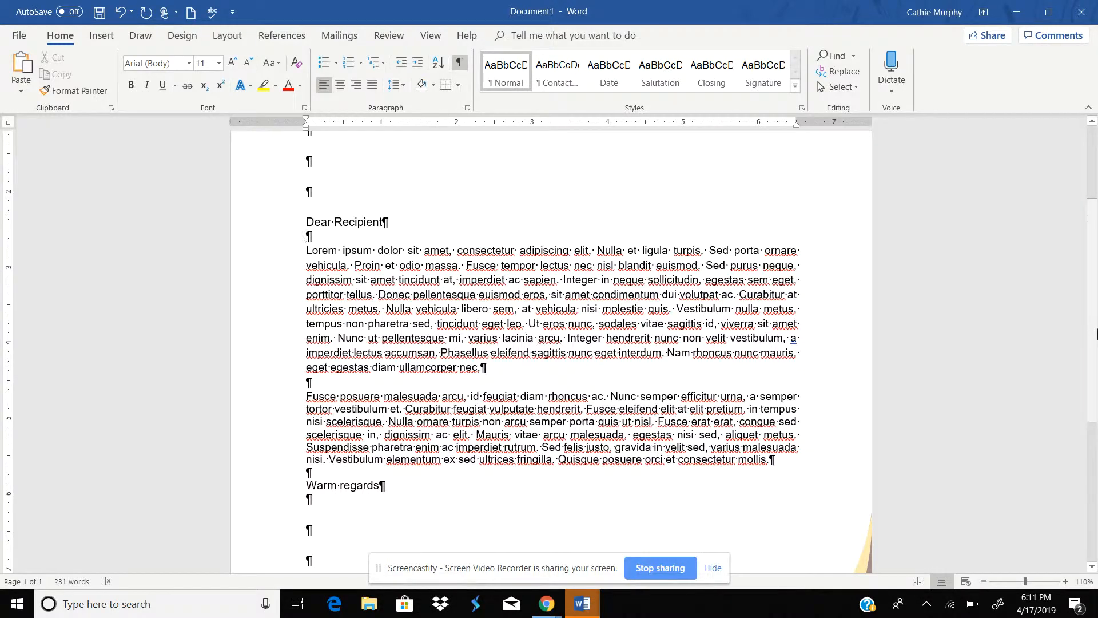
Step: Remove the space after the three blank paragraphs between the closing and the signature name
scroll(1097, 335, "down", 4)
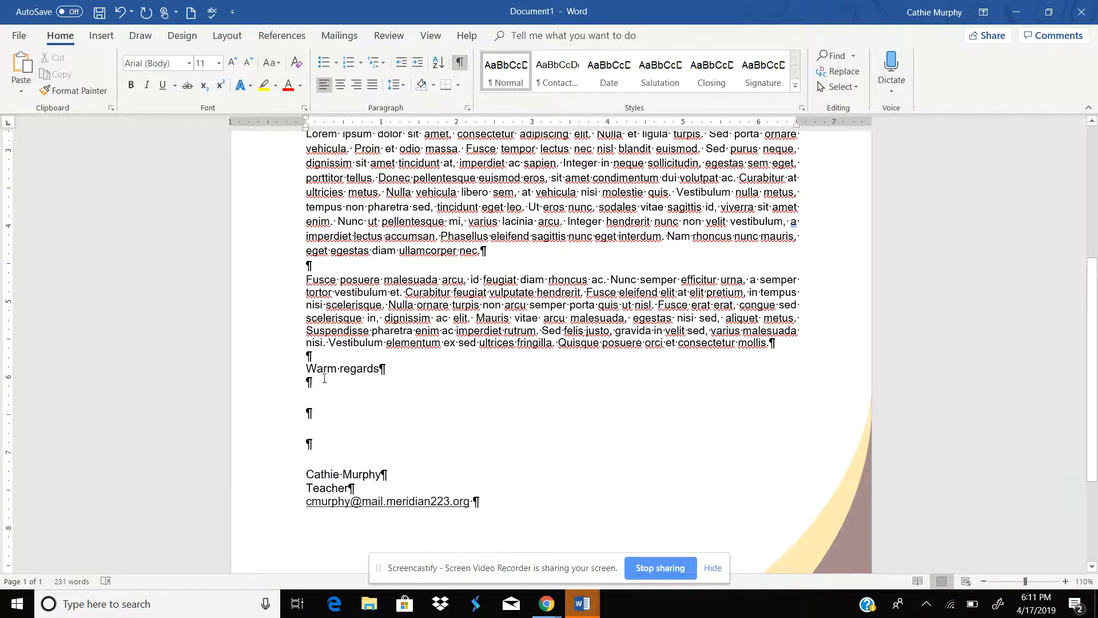
left_click(318, 402)
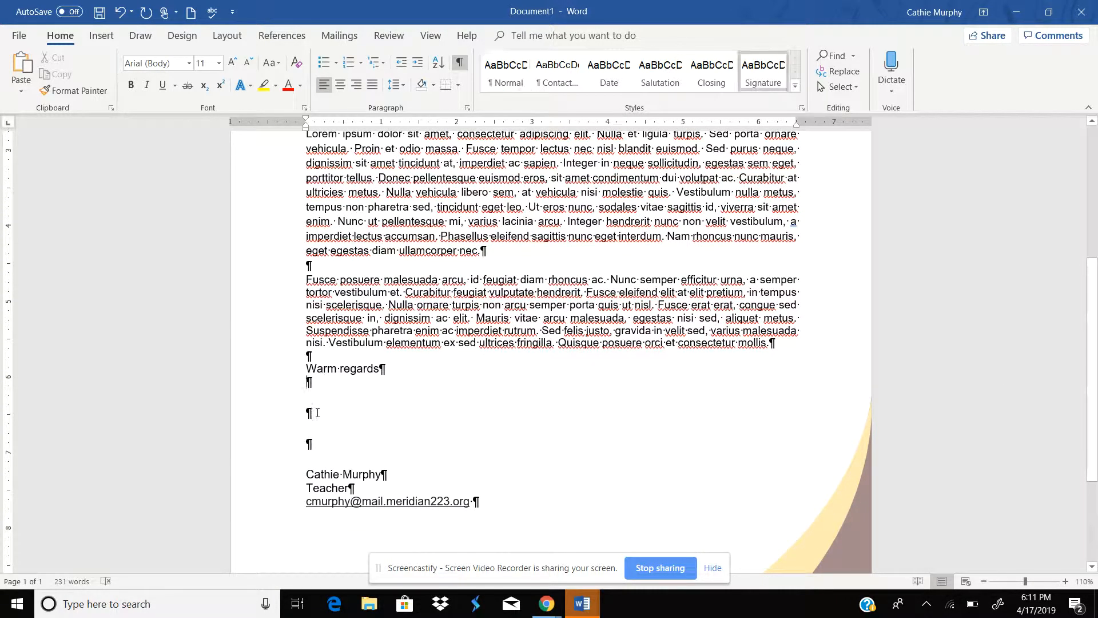
left_click(311, 399)
left_click_drag(308, 382, 309, 464)
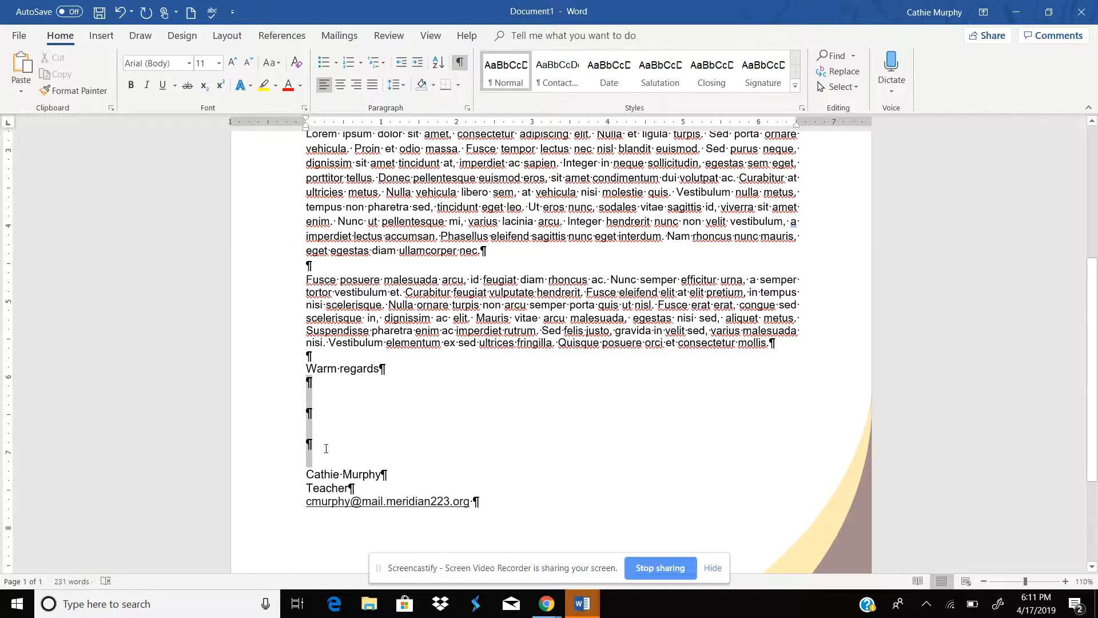
left_click(396, 85)
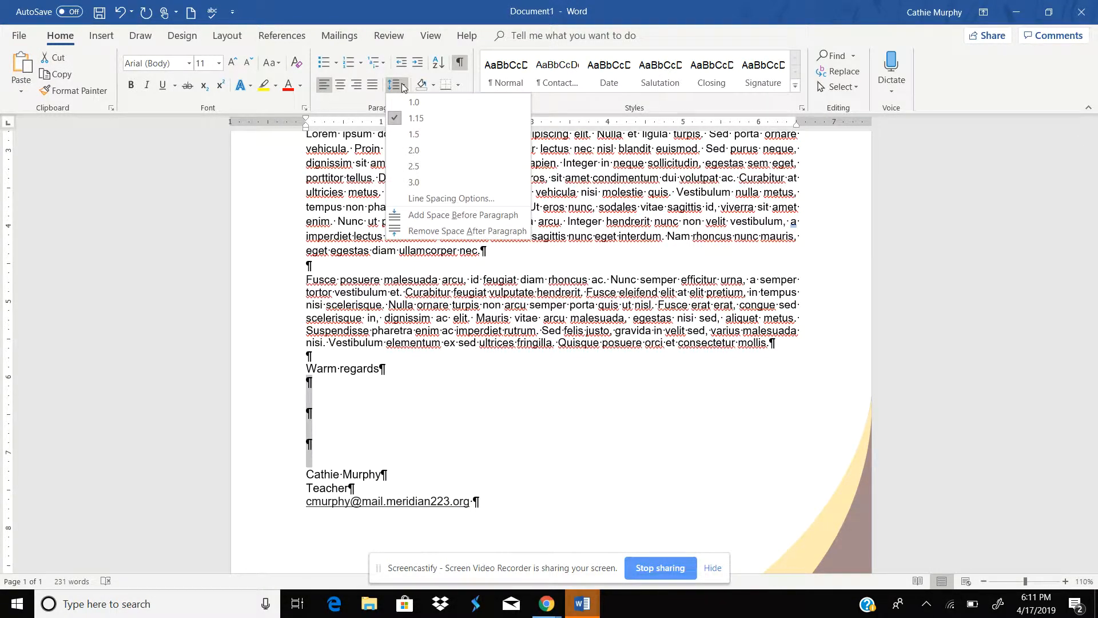
left_click(430, 231)
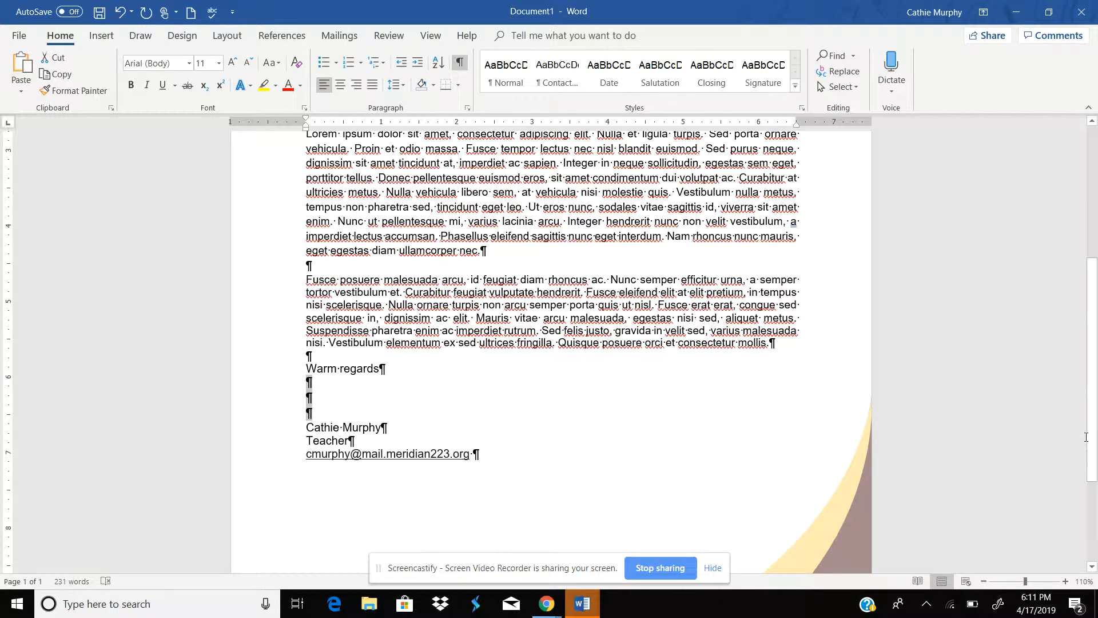
Step: Remove the space after the blank paragraphs between the date and the salutation
scroll(346, 300, "up", 7)
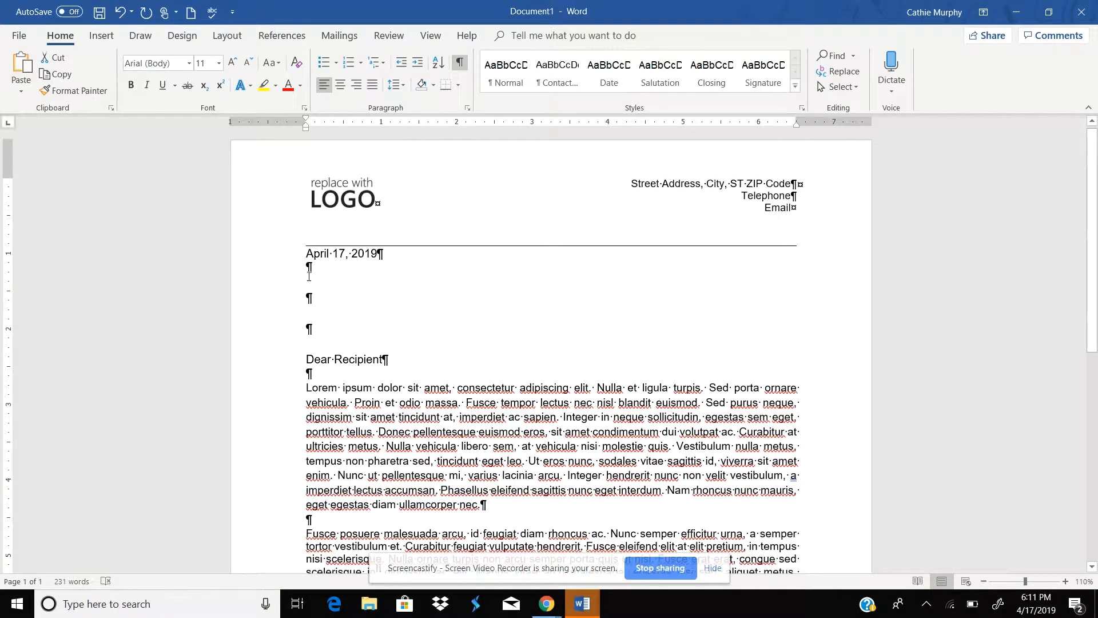
left_click_drag(309, 276, 313, 343)
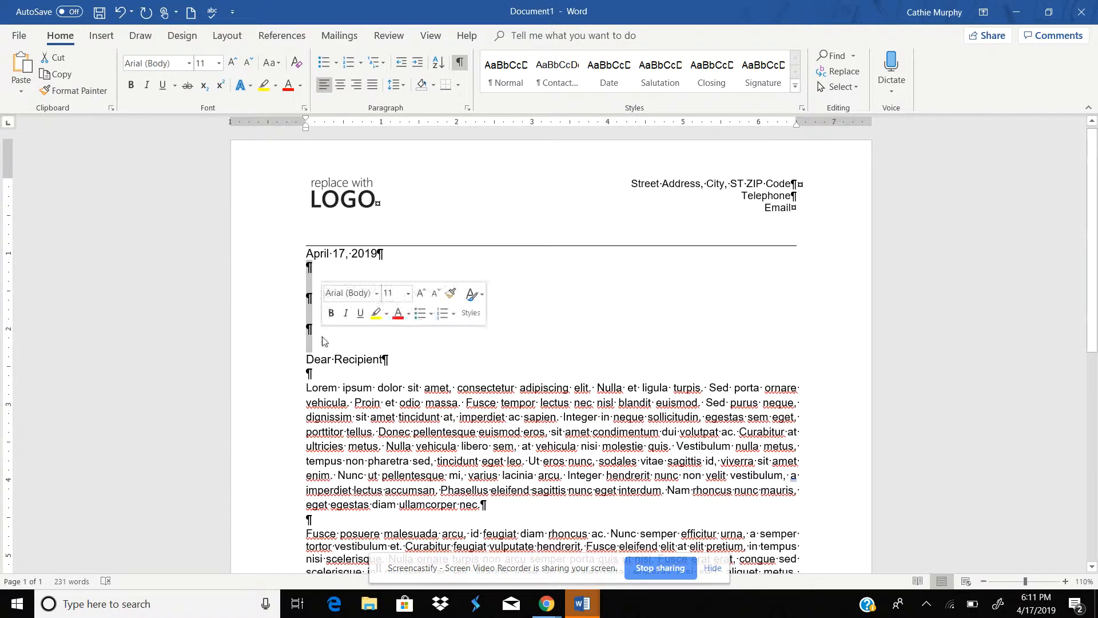
left_click(406, 85)
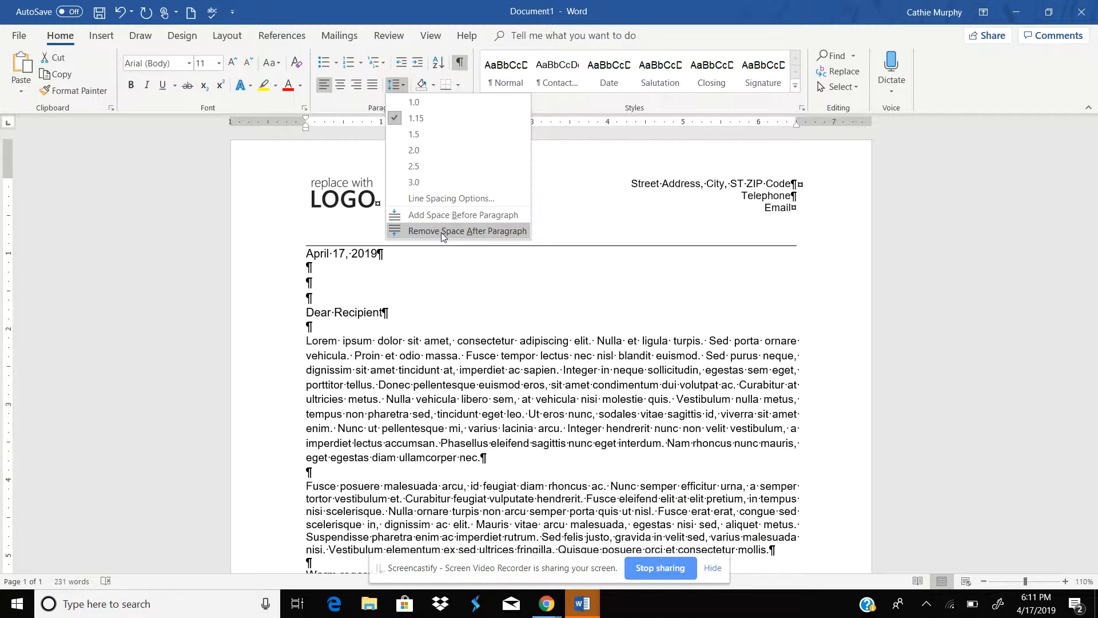
left_click(441, 232)
left_click(312, 289)
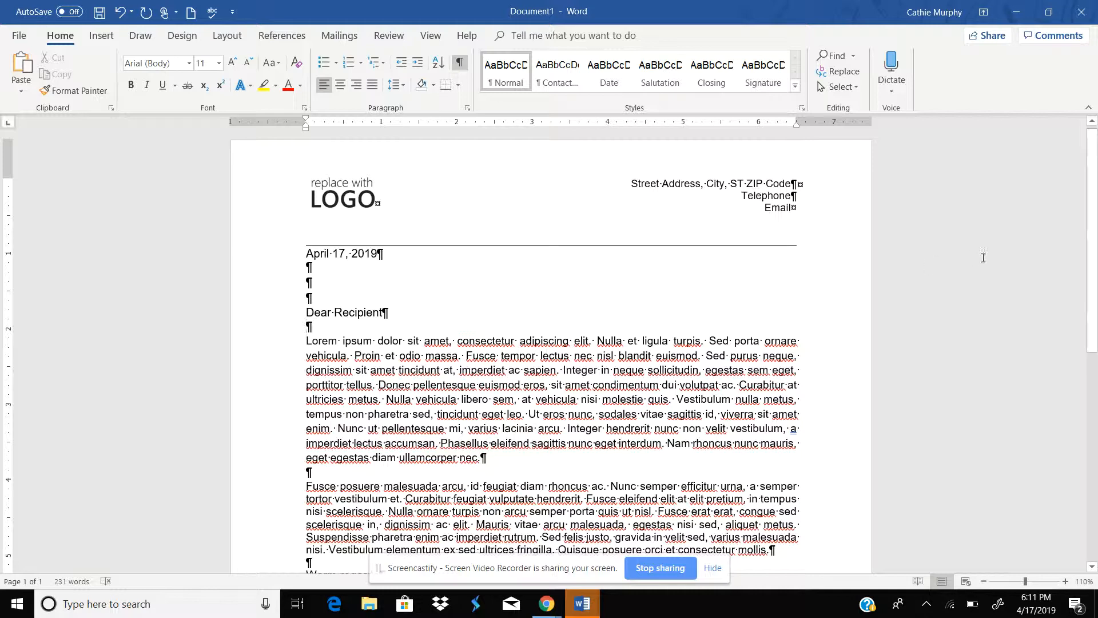
left_click_drag(1093, 268, 1097, 379)
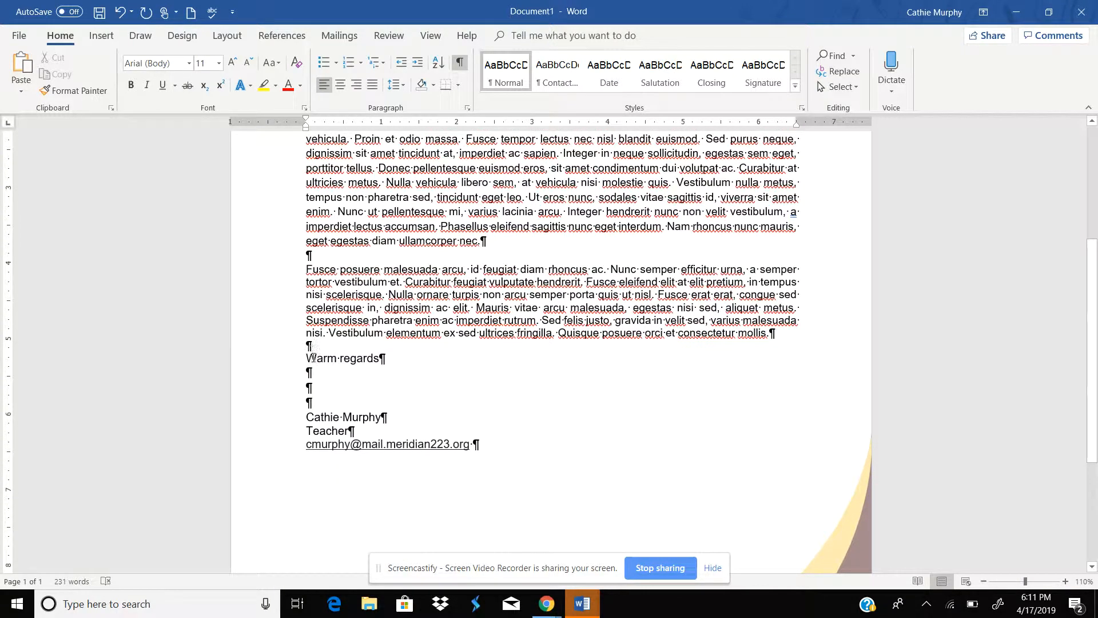
left_click_drag(307, 366, 360, 409)
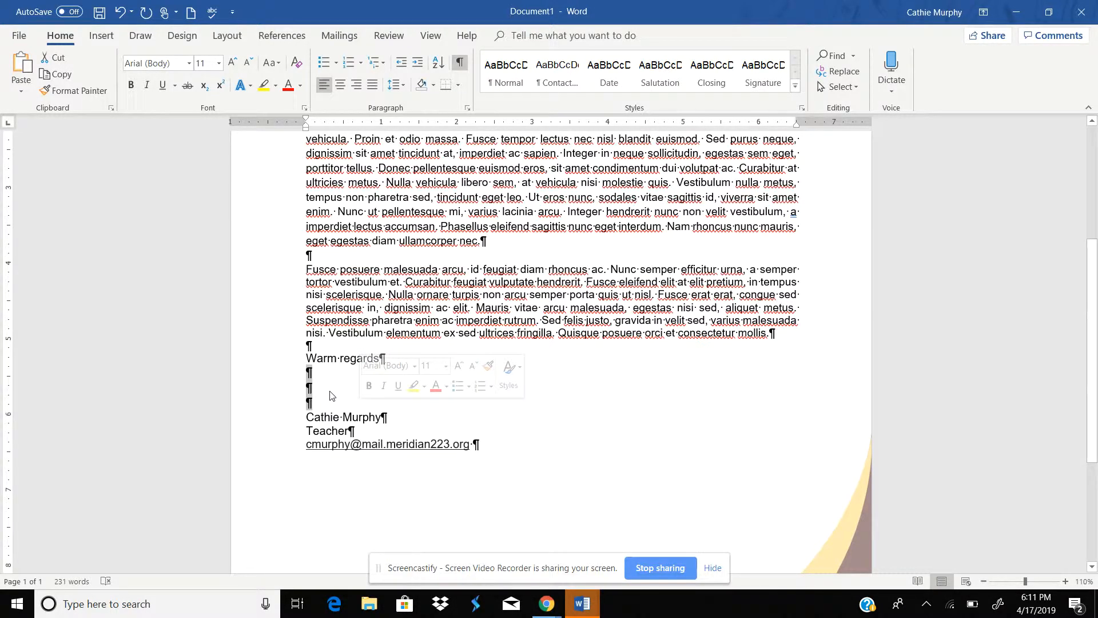
scroll(1094, 313, "up", 3)
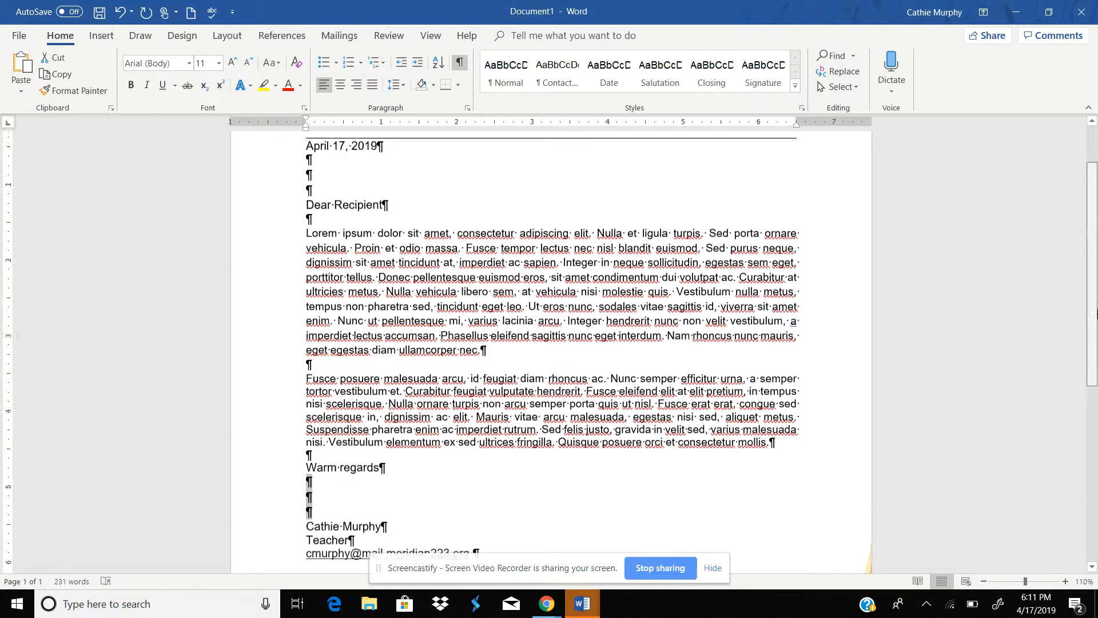
scroll(1094, 314, "up", 3)
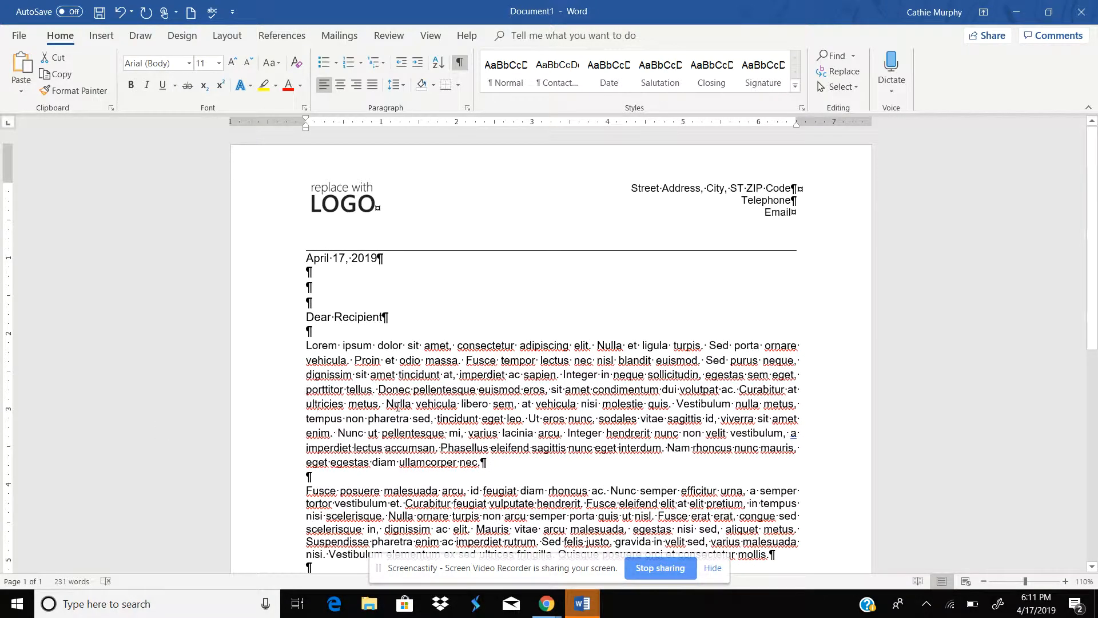
Step: Start a Letters mail merge with the cursor placed at the start of the salutation line
left_click(307, 318)
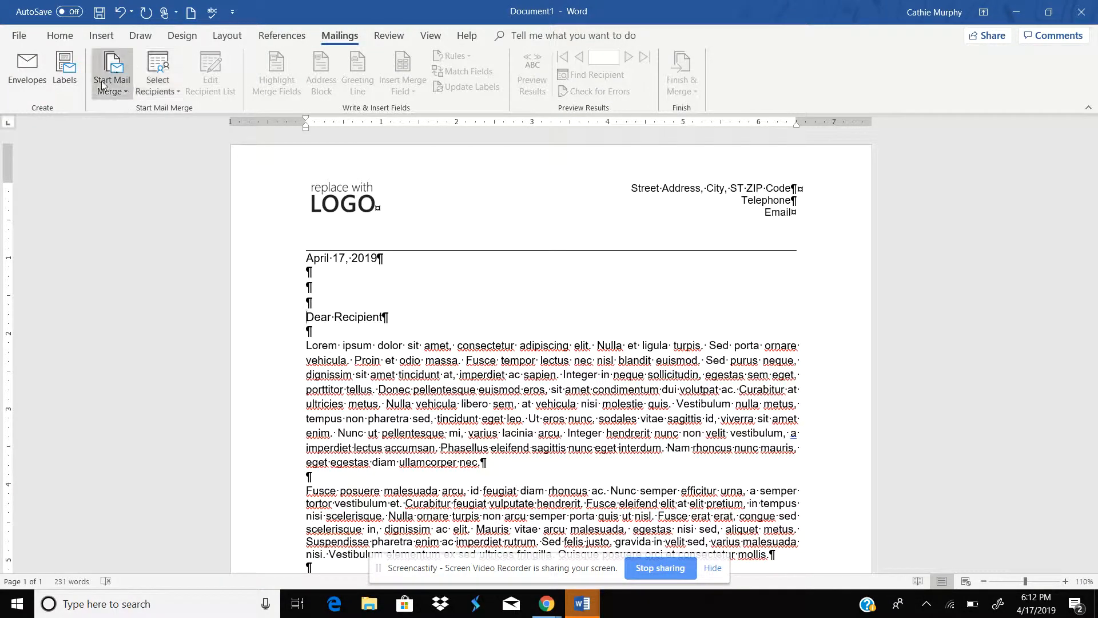
left_click(129, 90)
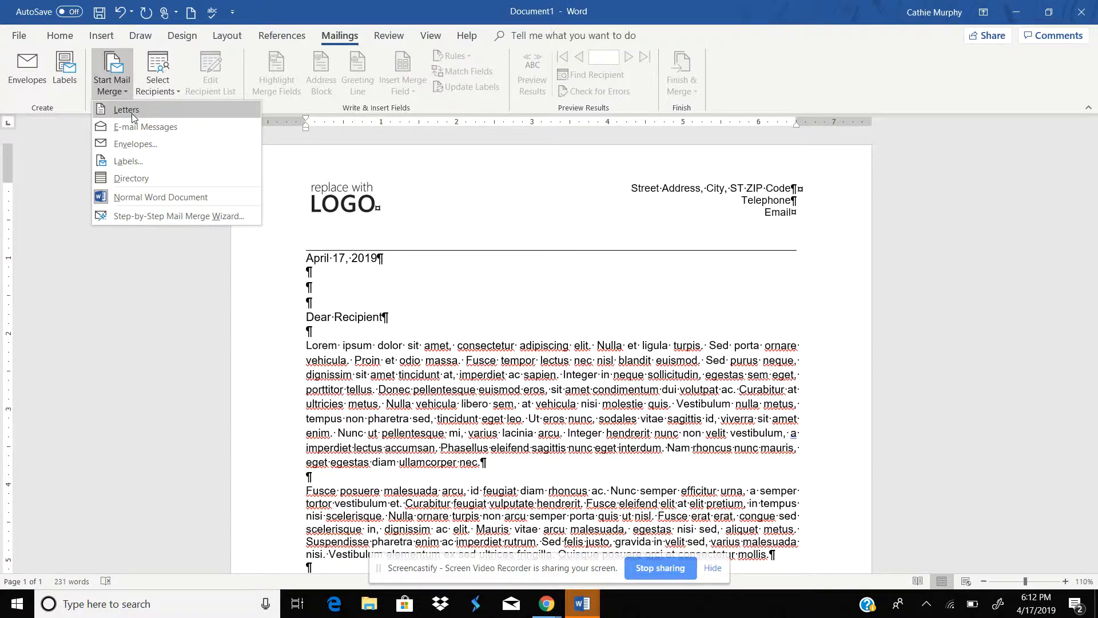
left_click(132, 112)
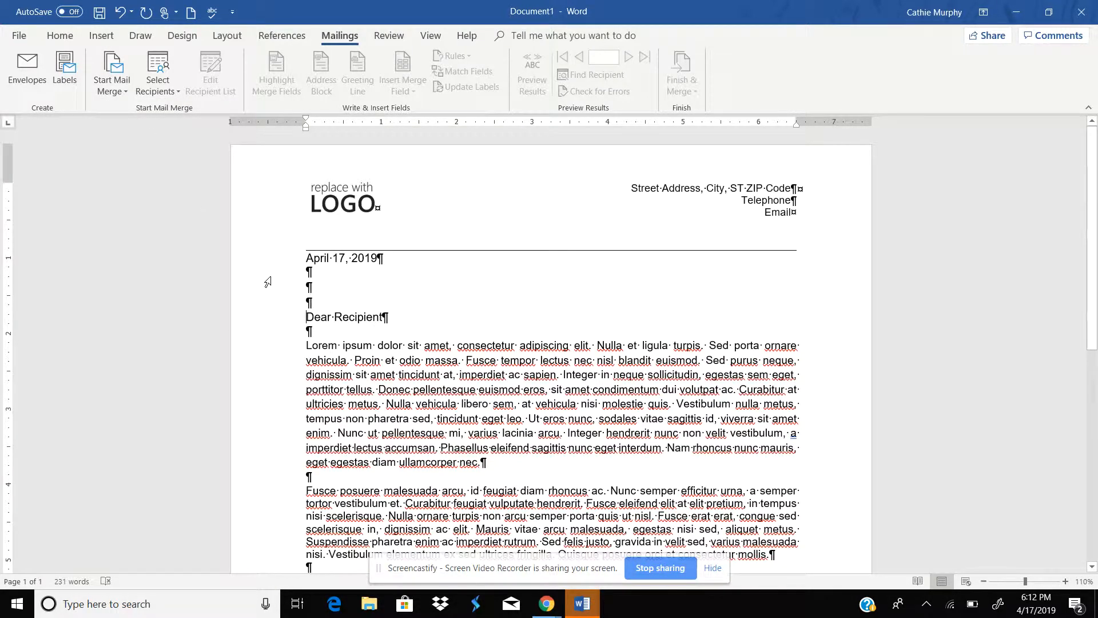
Step: Use the Customers table from the CUSTOMERS database in Chapter 7 Mailings Tab › Original Exercises › Data Information as the recipient list
left_click(157, 83)
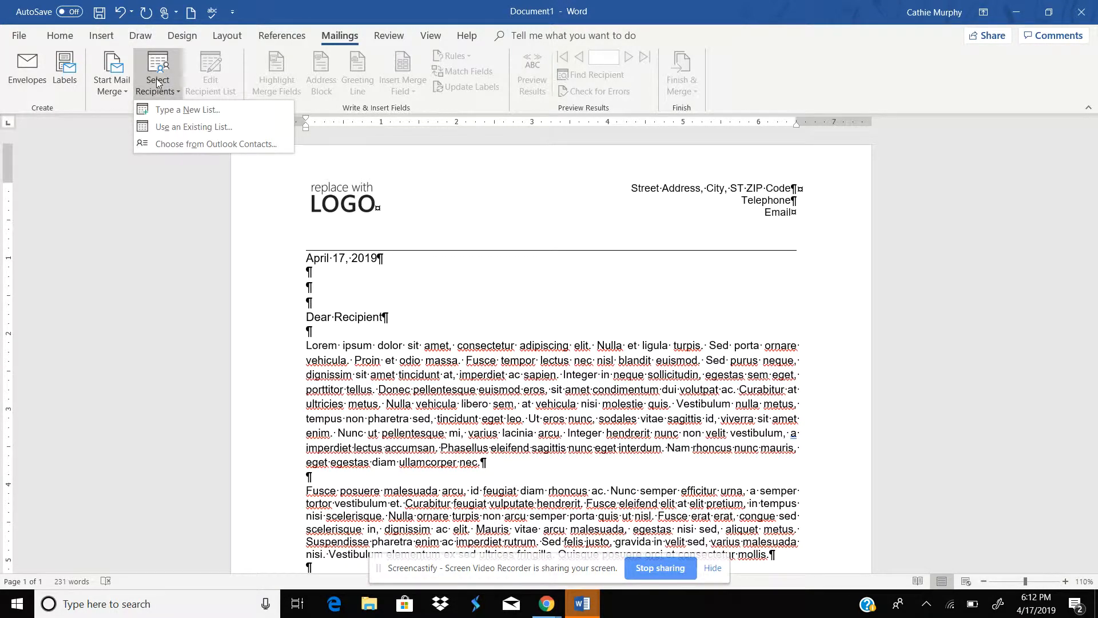
left_click(189, 129)
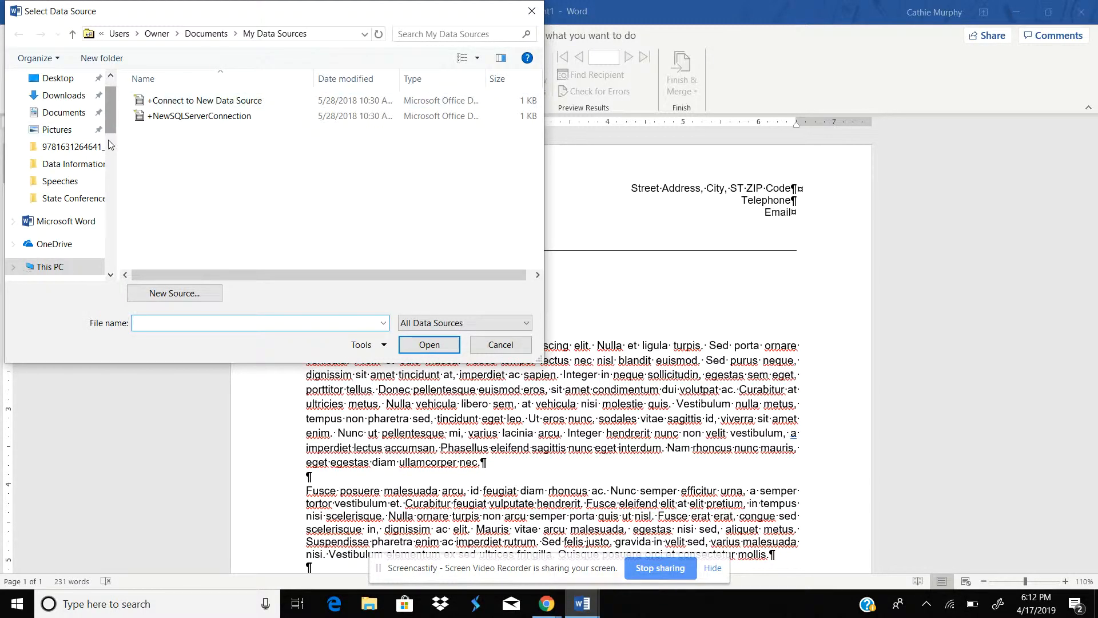
scroll(111, 148, "down", 5)
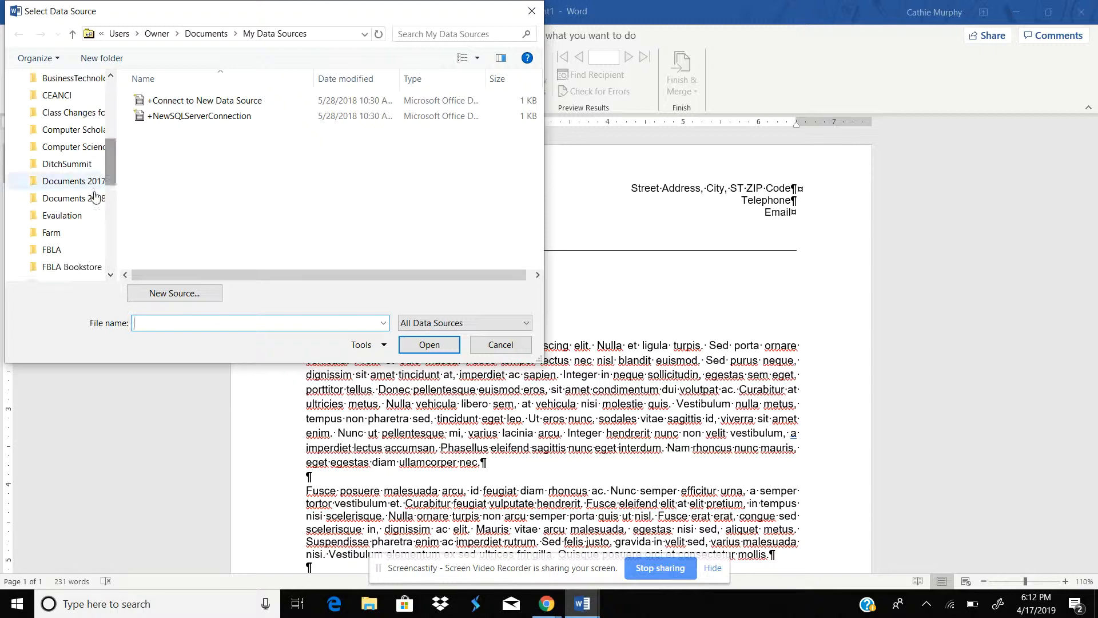
left_click(96, 197)
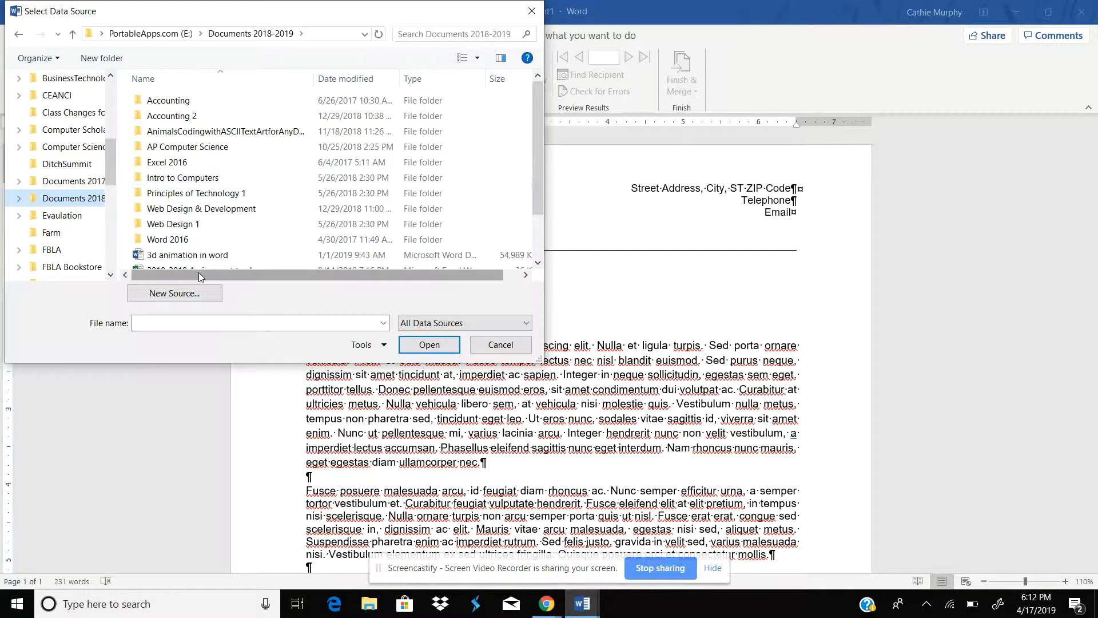
double_click(170, 241)
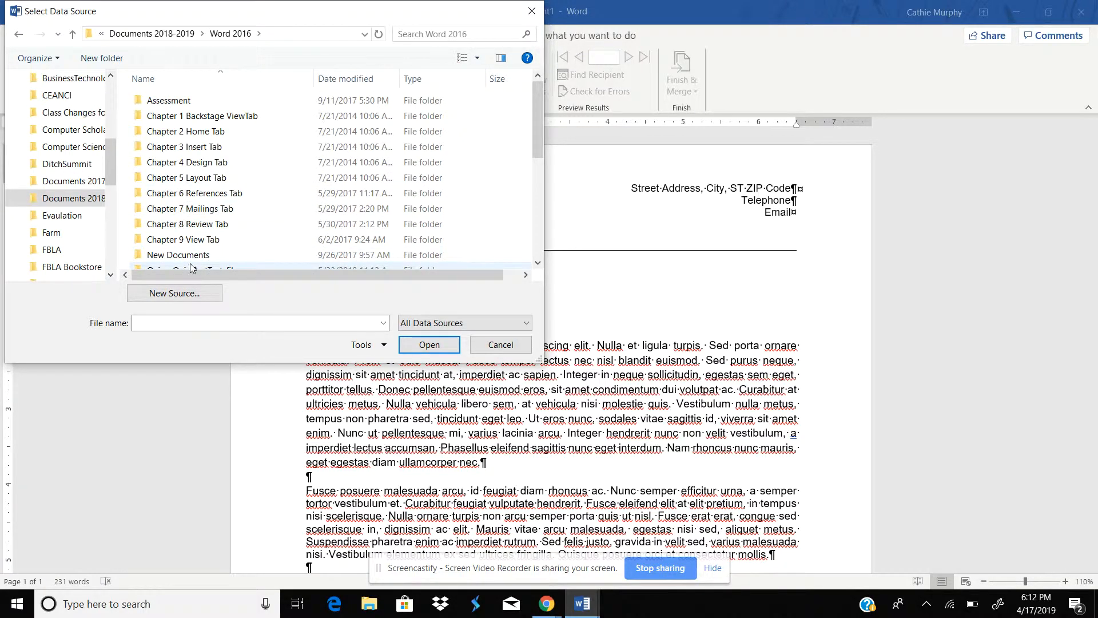
double_click(212, 210)
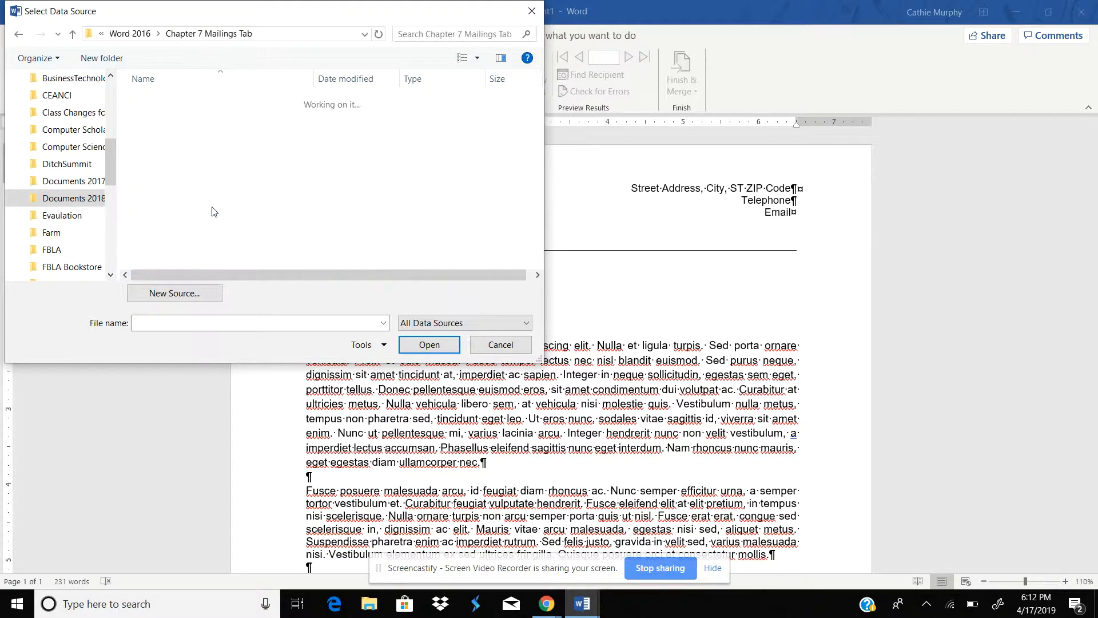
left_click(184, 117)
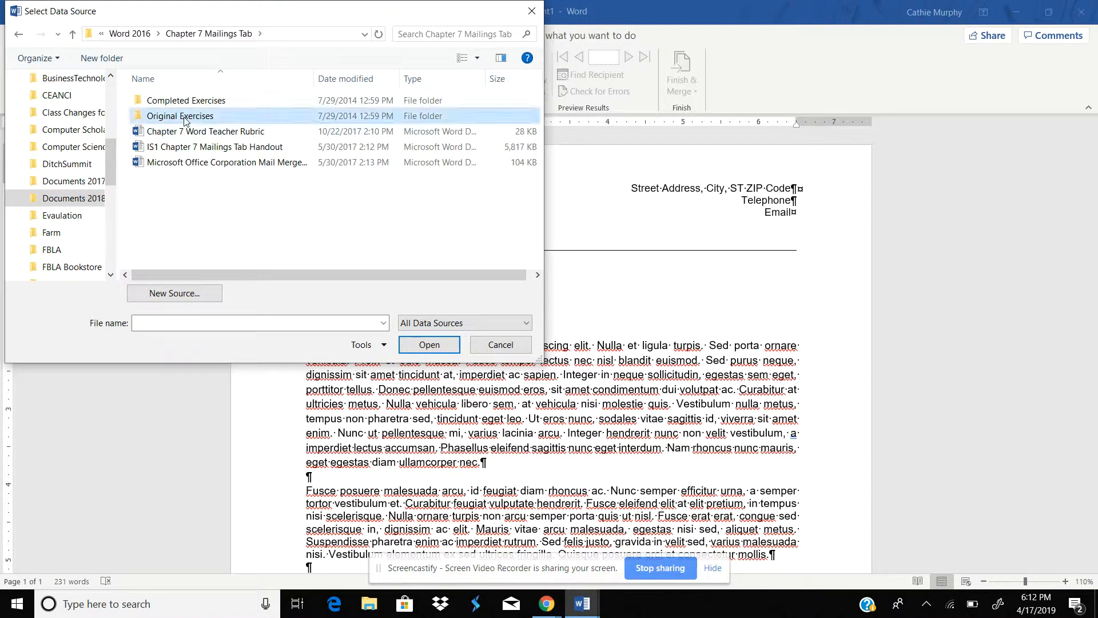
double_click(185, 117)
double_click(179, 116)
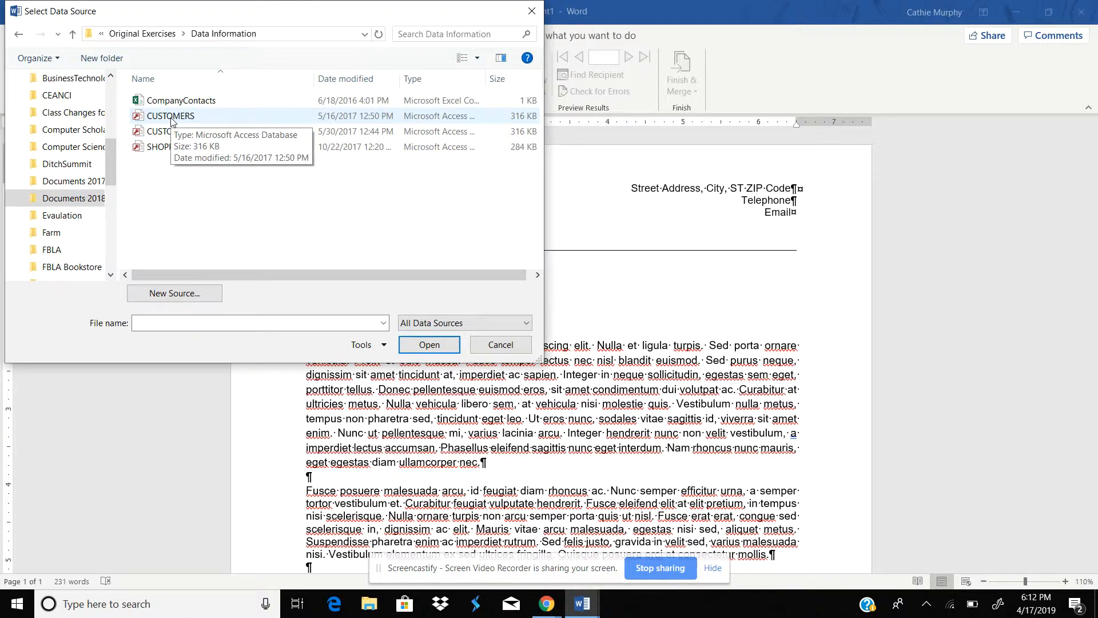
double_click(171, 118)
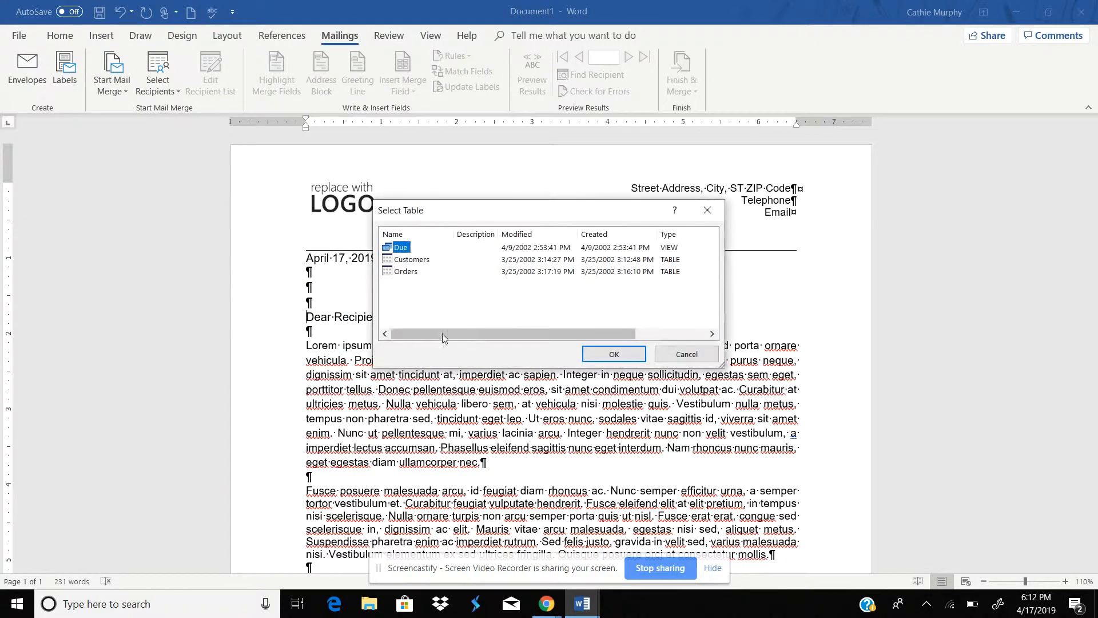
left_click(421, 262)
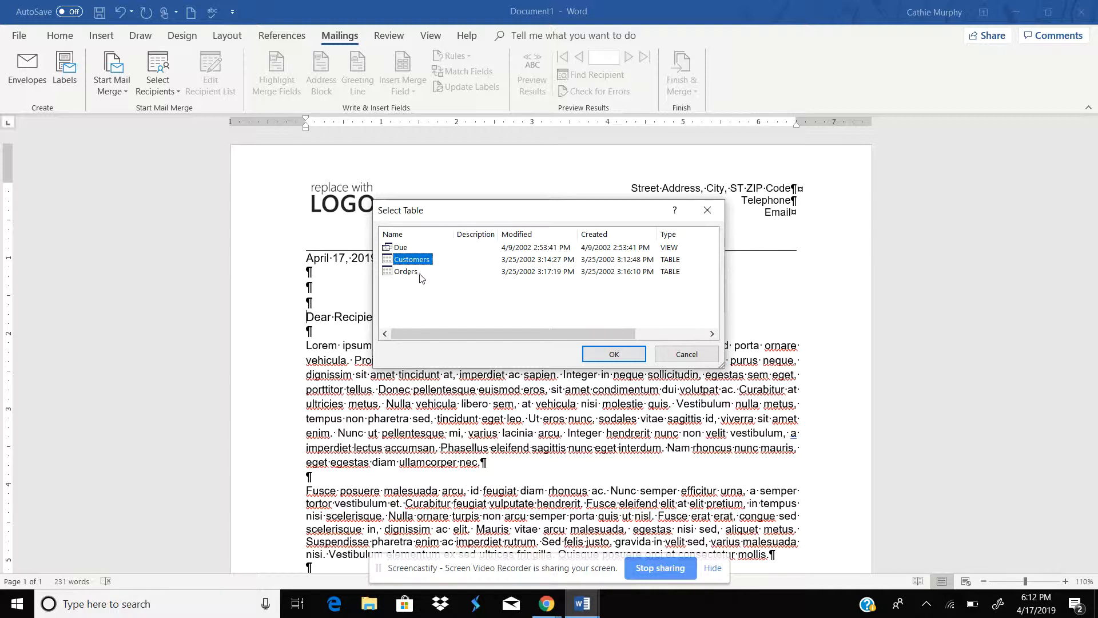
left_click(614, 355)
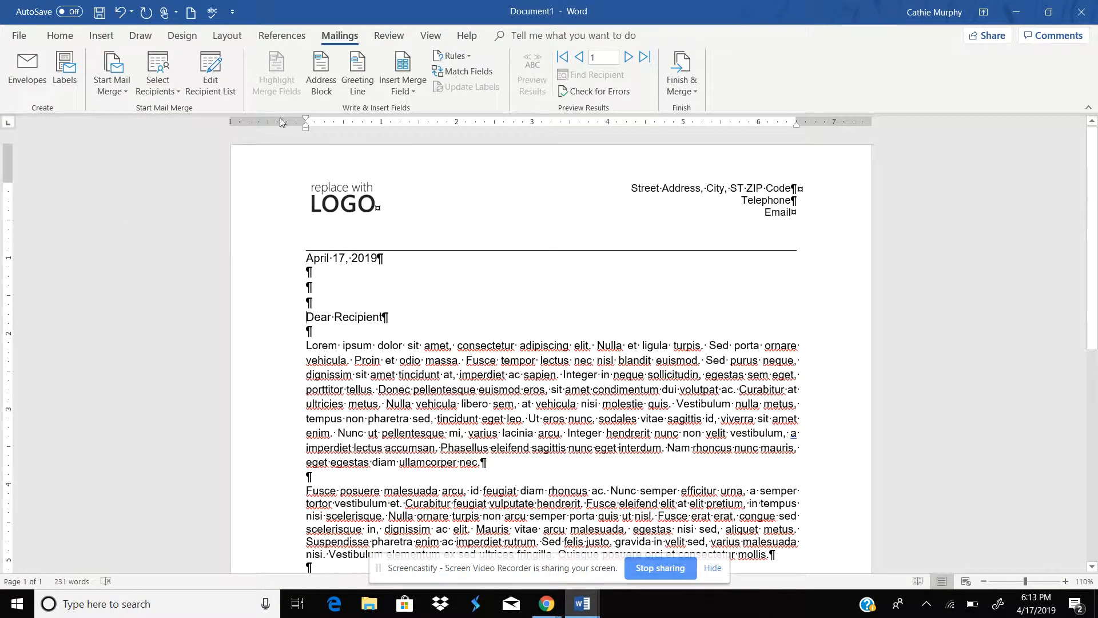
Step: Insert a default address block above the salutation and add a blank line after it
left_click(321, 75)
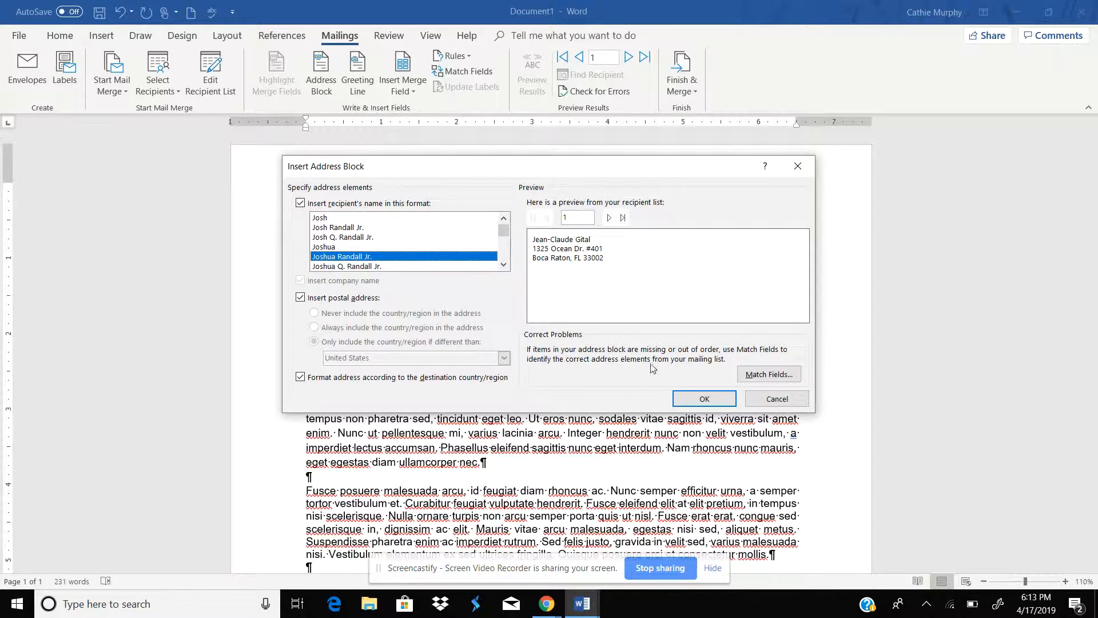
left_click(704, 399)
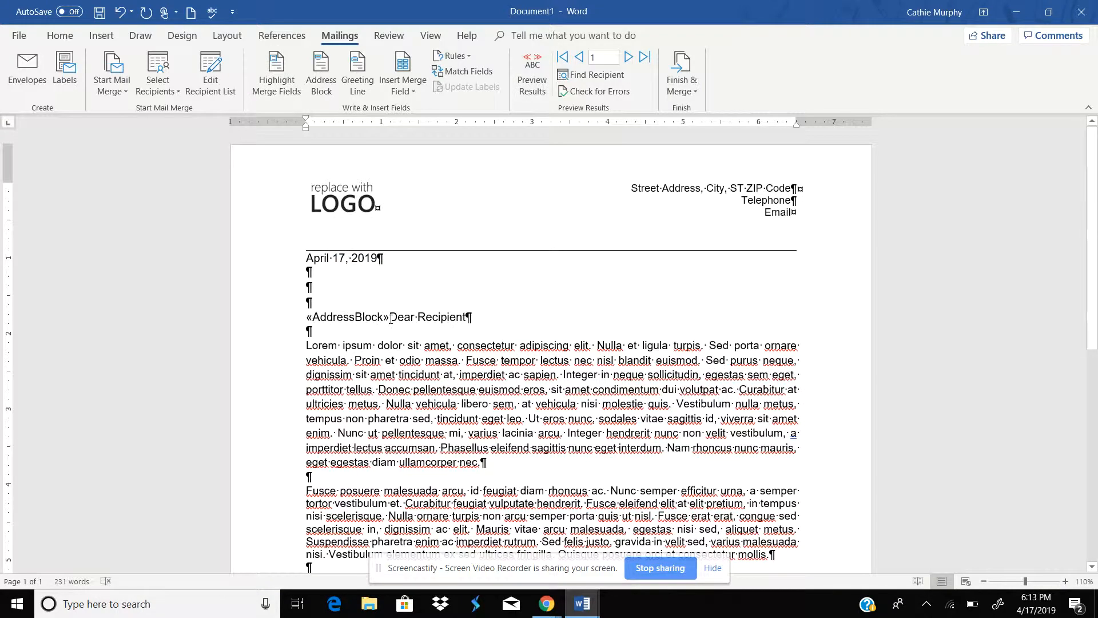
key("Return")
key("Return")
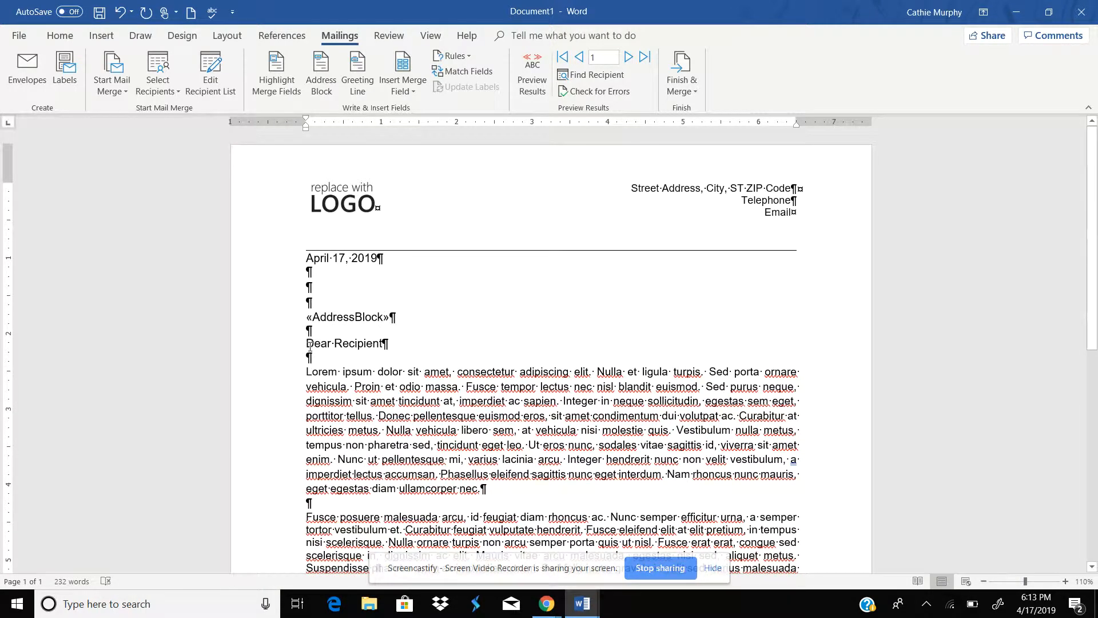
Step: Delete the Dear Recipient salutation text
left_click_drag(309, 351, 384, 345)
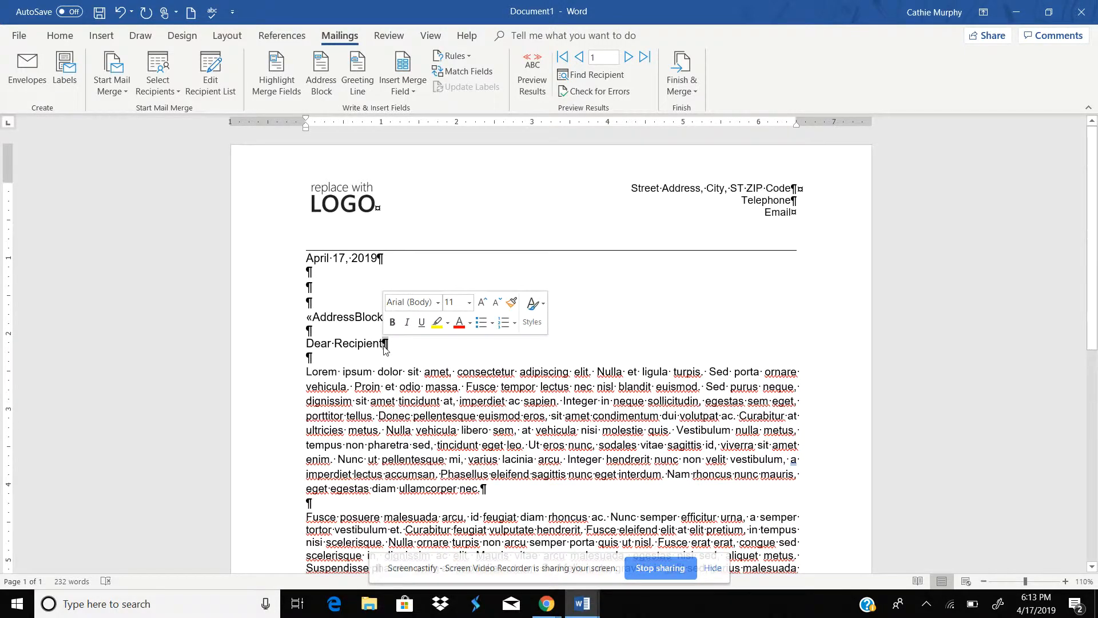
left_click(320, 350)
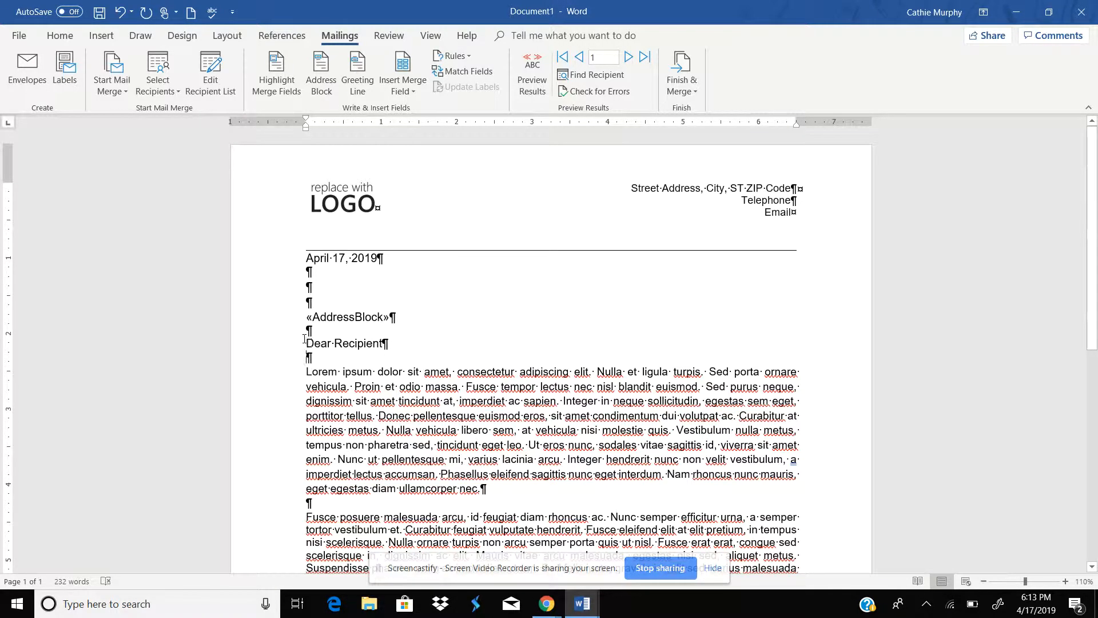
left_click_drag(308, 343, 389, 343)
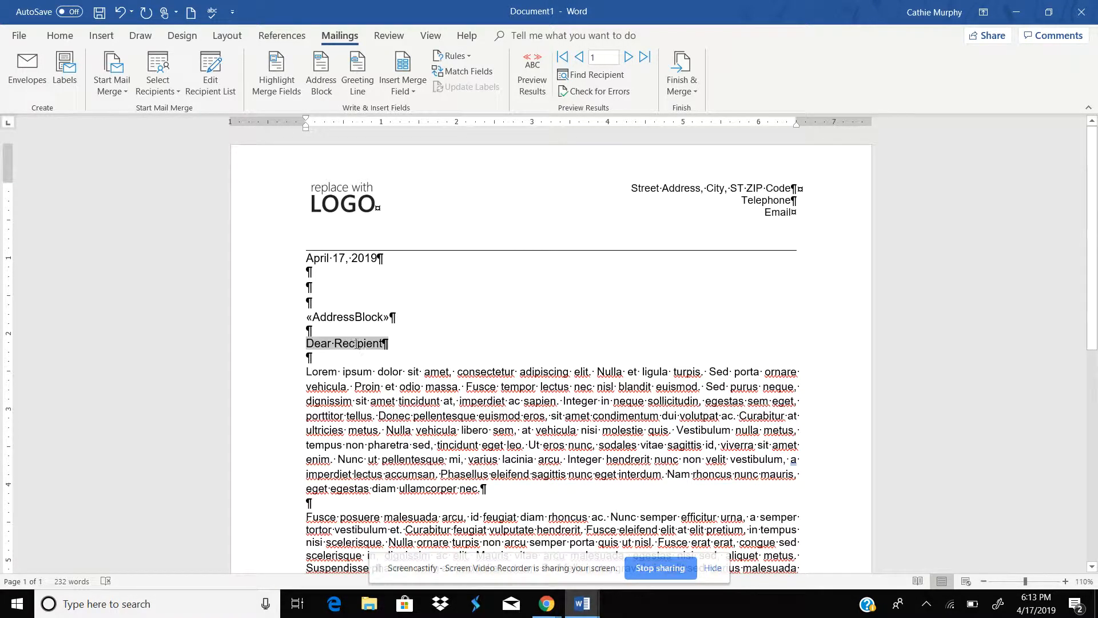
key("Delete")
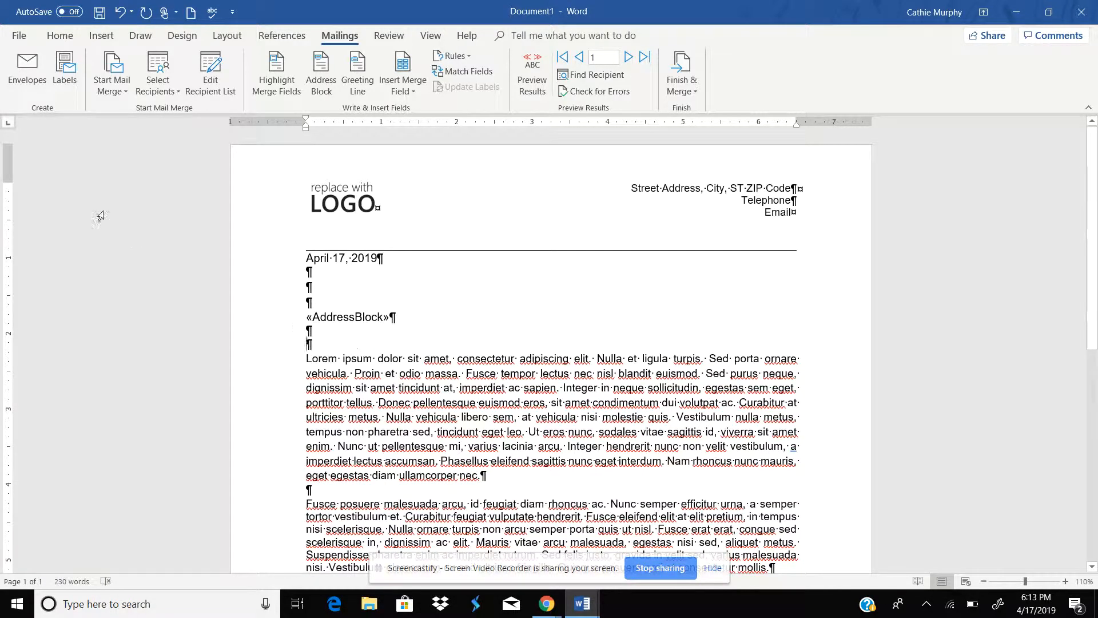
Step: Insert a greeting line with punctuation set to (none) and add a blank line after it
left_click(358, 77)
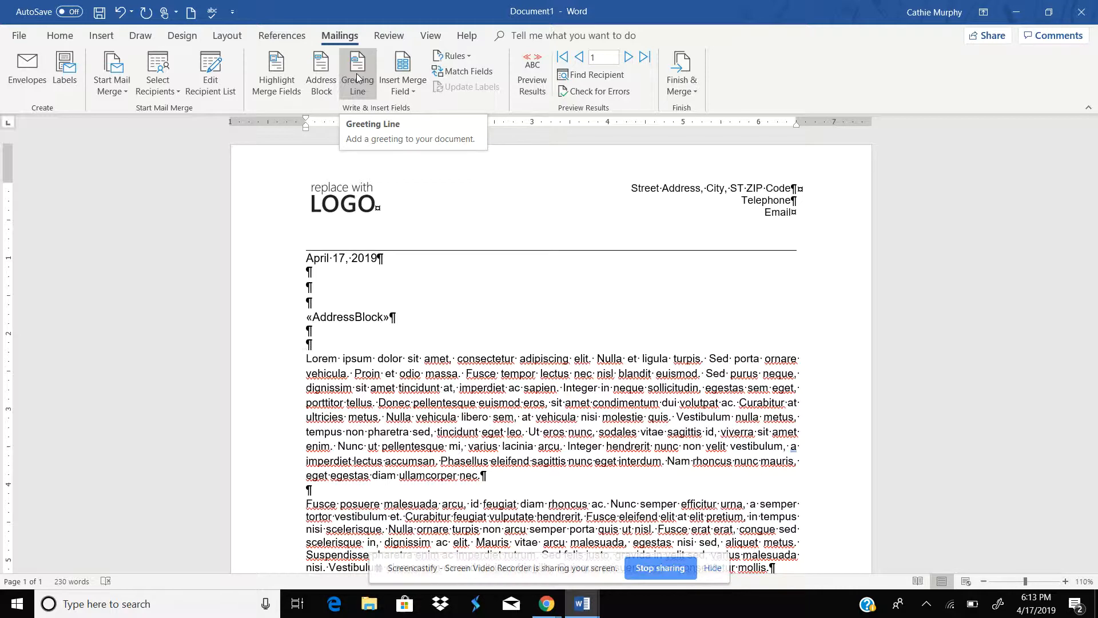
left_click(357, 77)
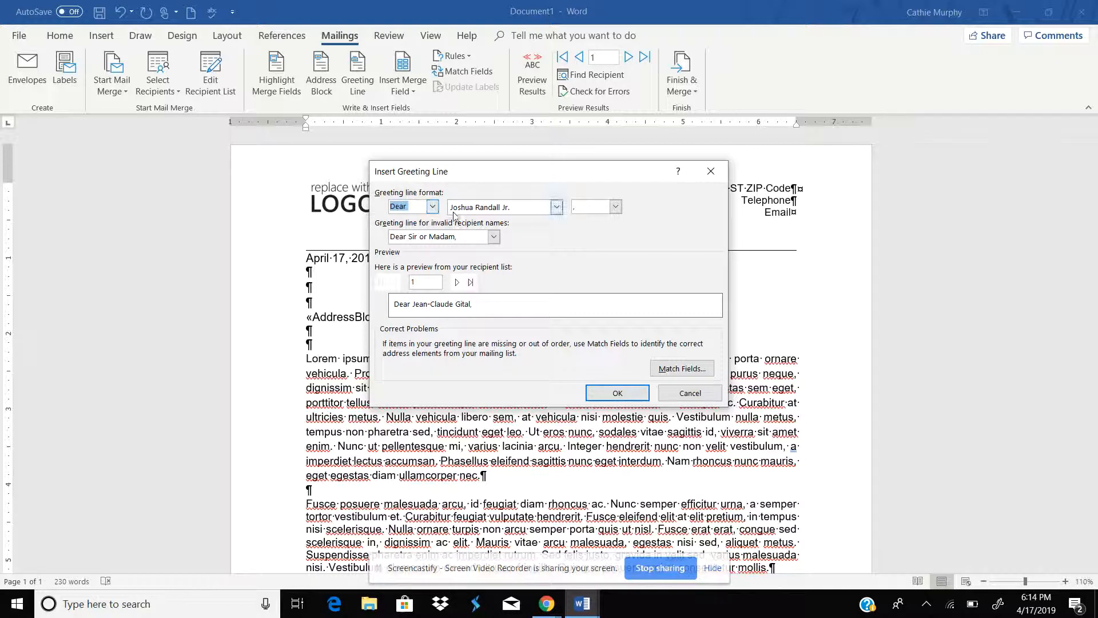
left_click(615, 207)
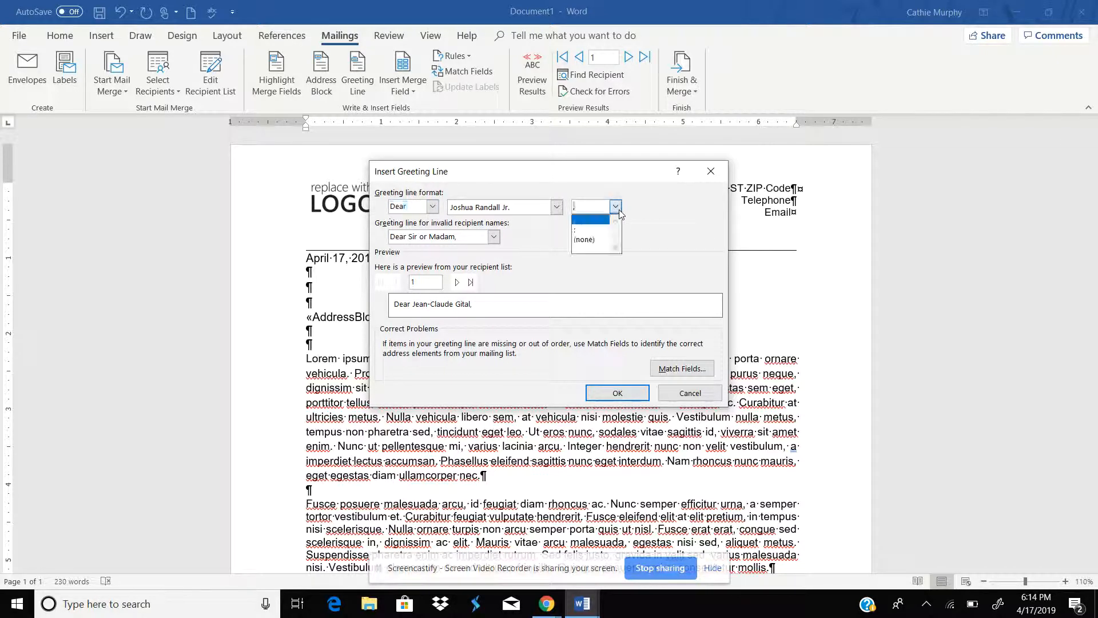
left_click(600, 240)
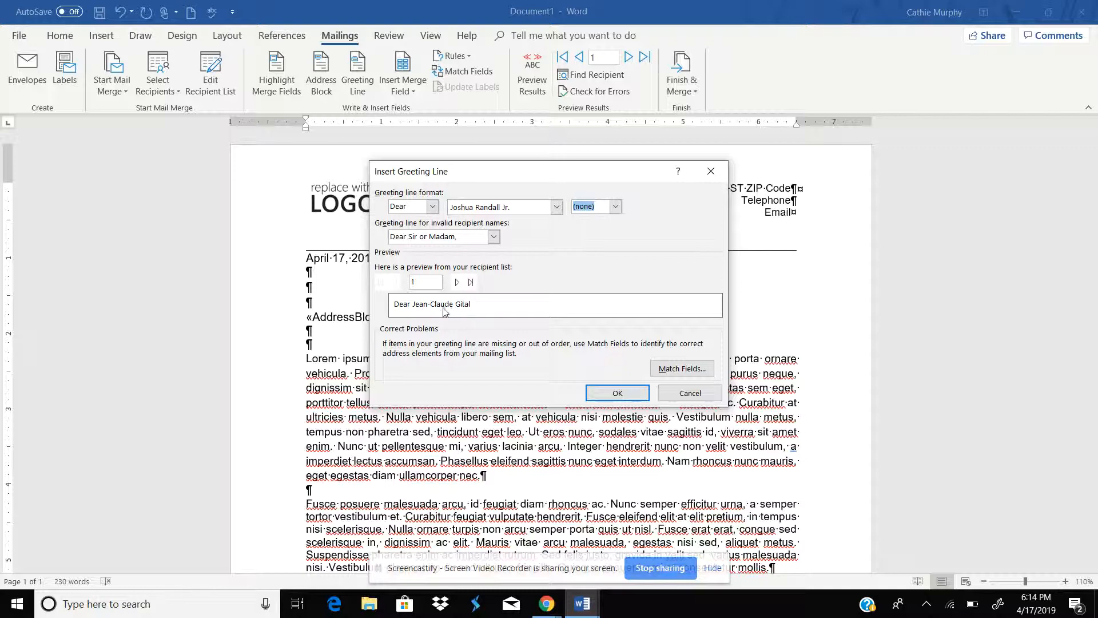
left_click(620, 393)
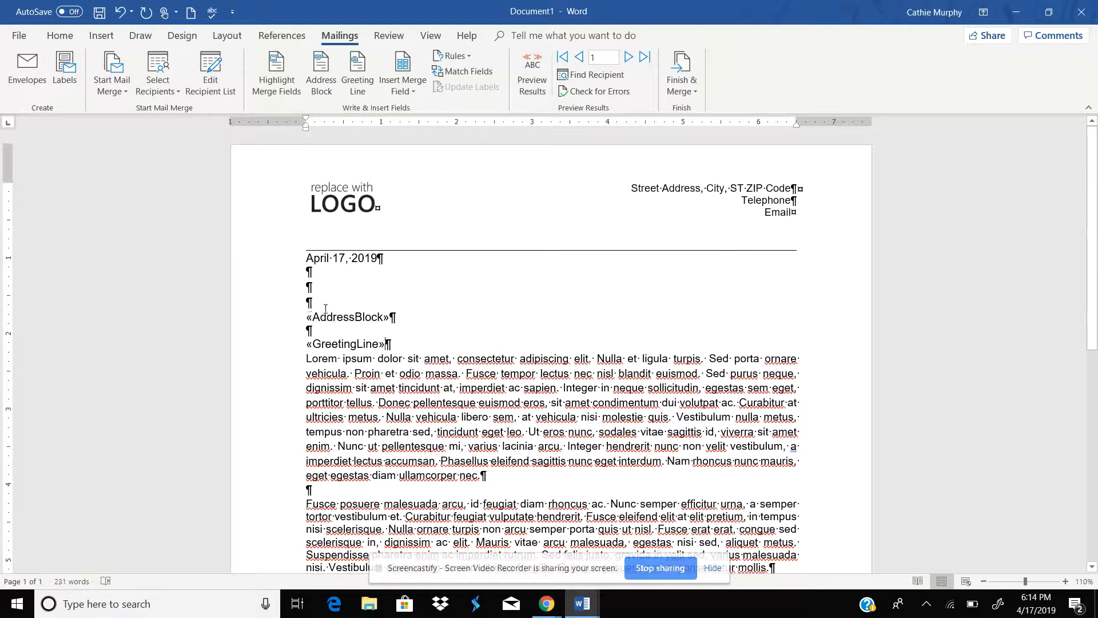
key("Return")
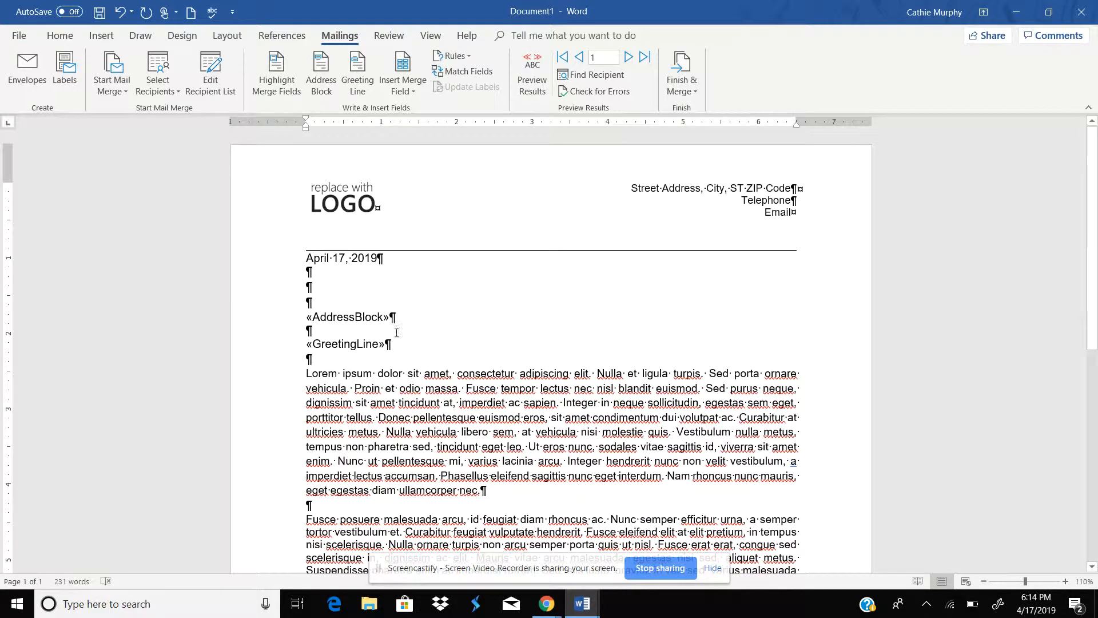
scroll(1096, 261, "down", 1)
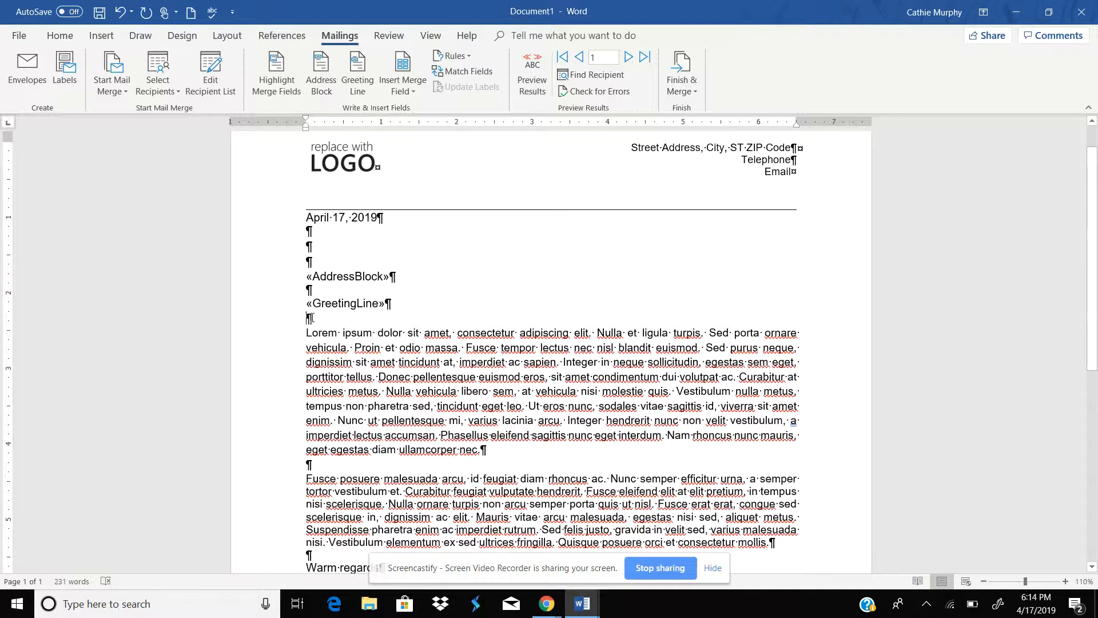
left_click_drag(1095, 301, 1096, 381)
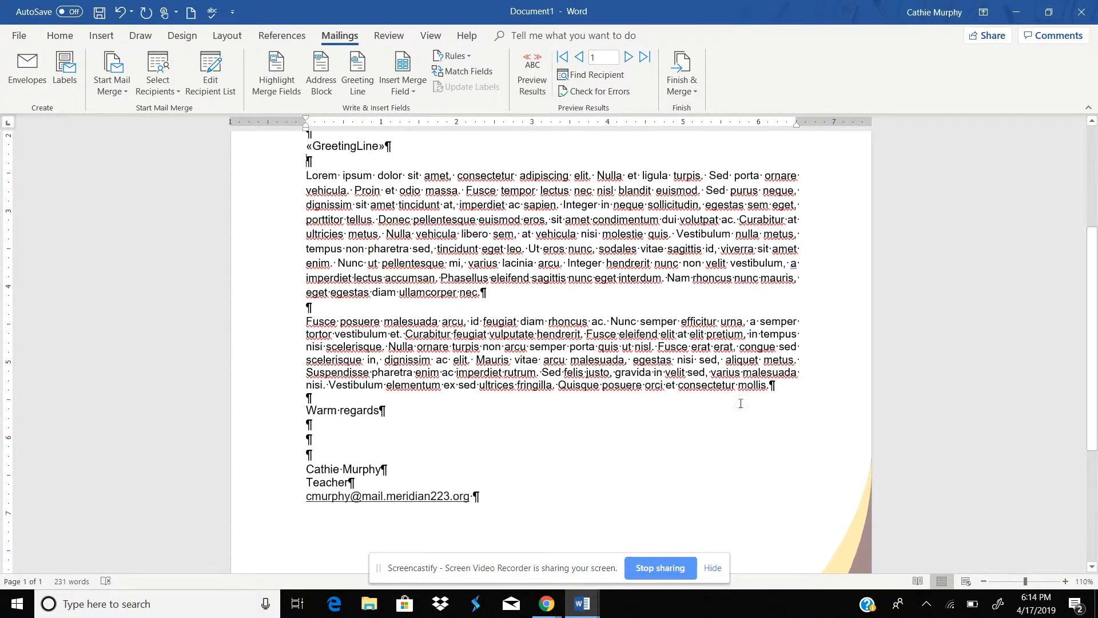
left_click_drag(292, 426, 326, 457)
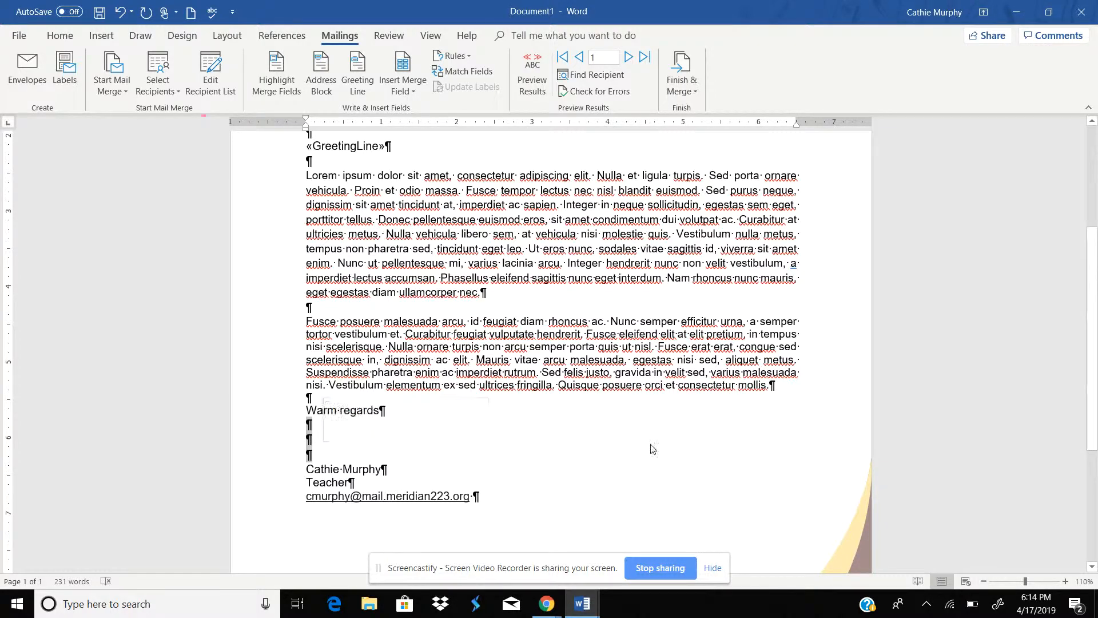
left_click_drag(1096, 432, 1096, 294)
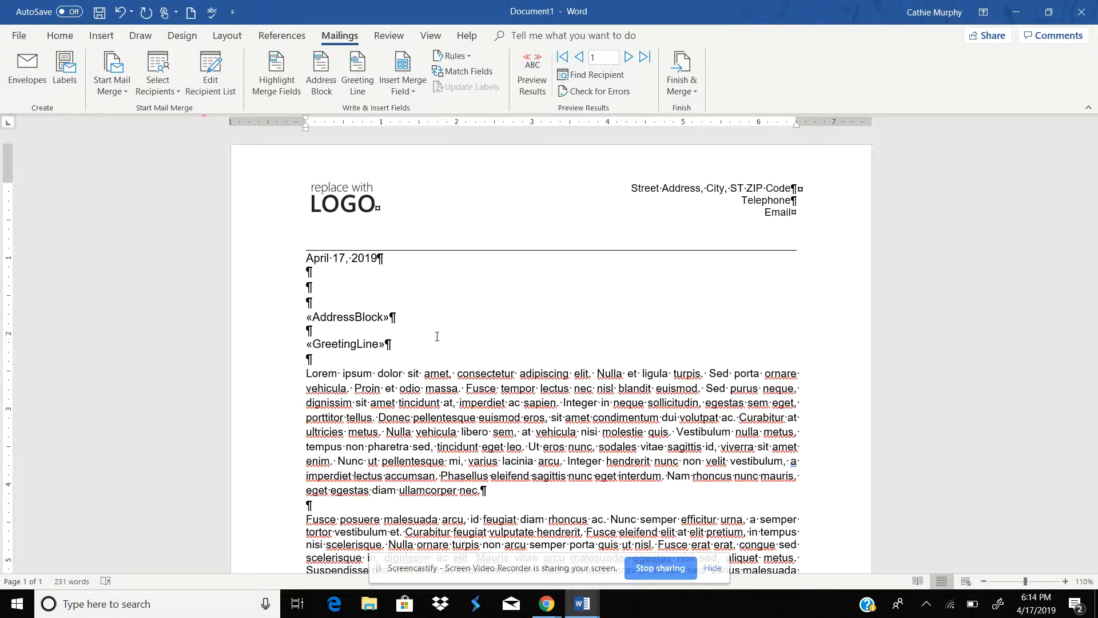
Step: Preview the merged results in the letter
left_click(516, 193)
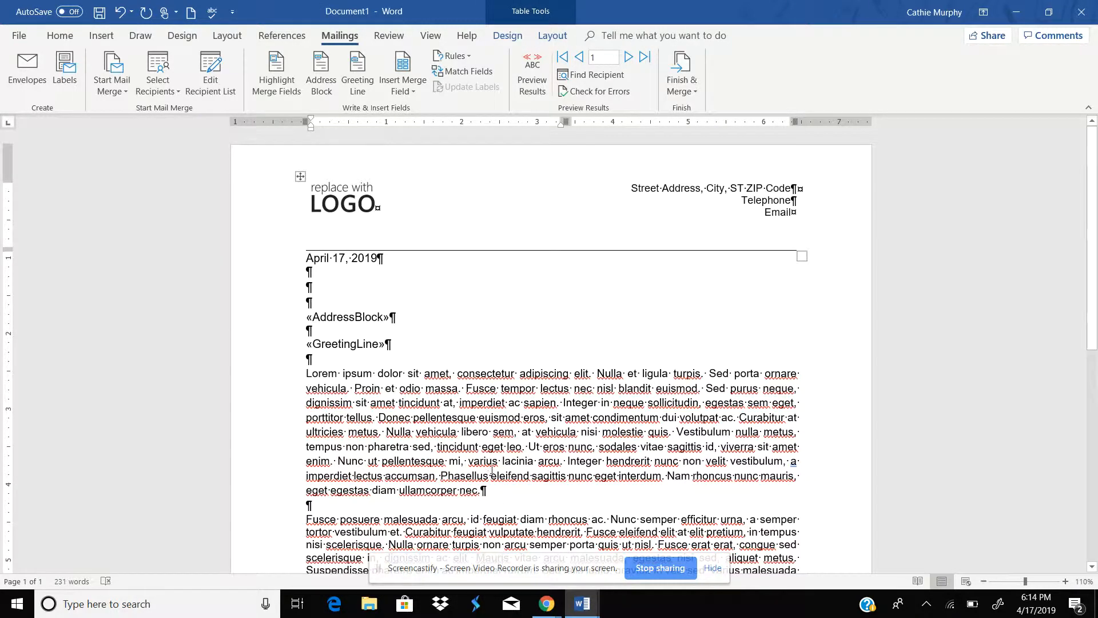
left_click(533, 76)
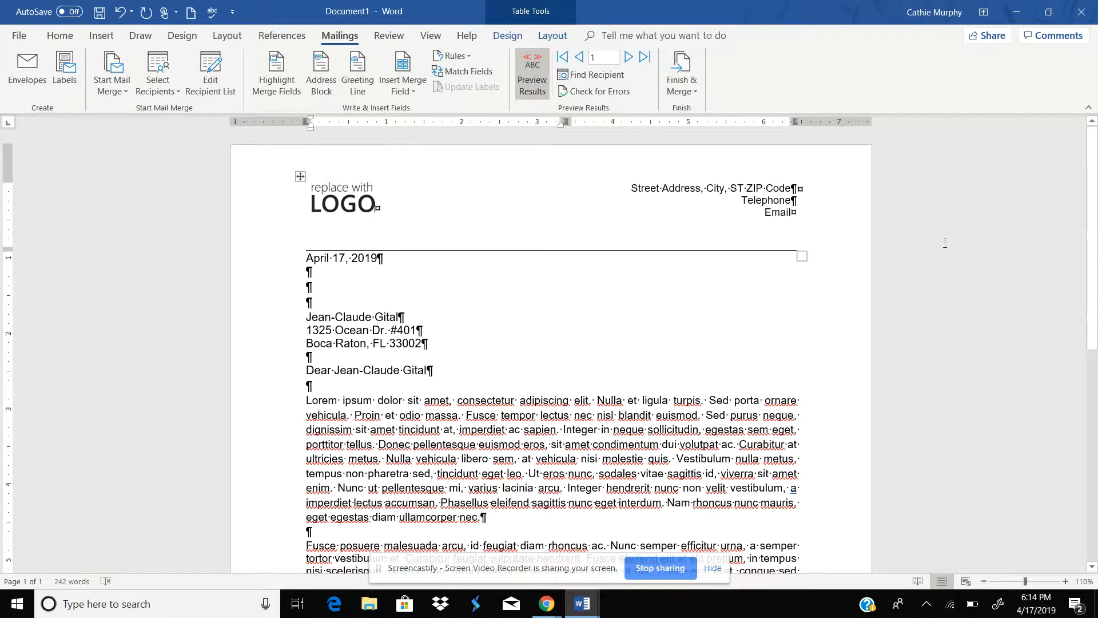
Step: Set the body paragraphs' font to Times New Roman at 12 pt
left_click_drag(1096, 229, 1096, 295)
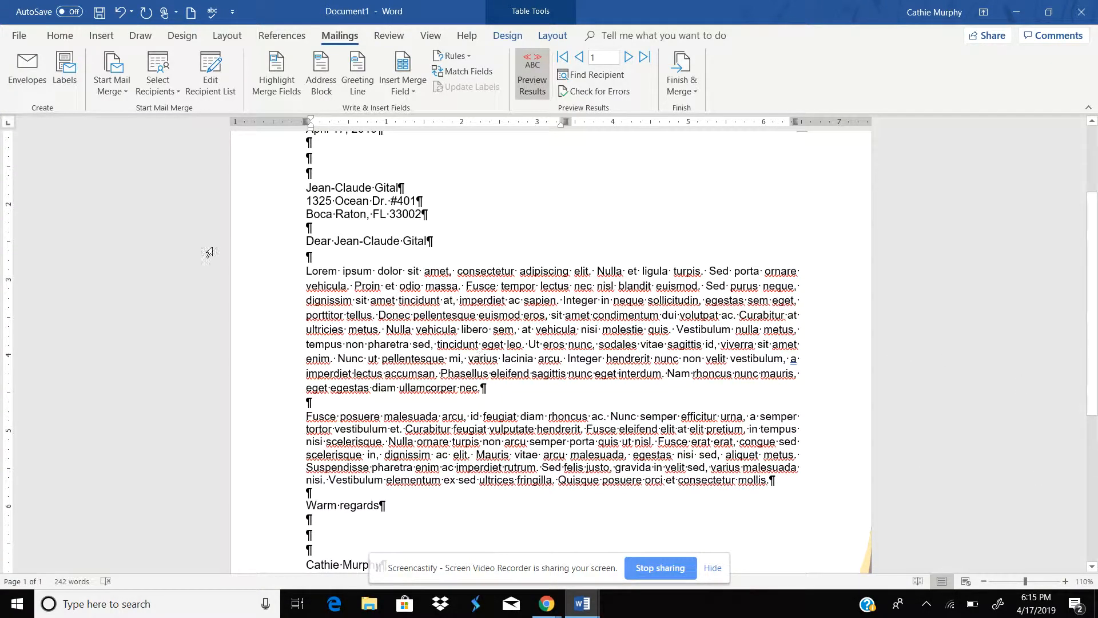
left_click_drag(308, 271, 783, 478)
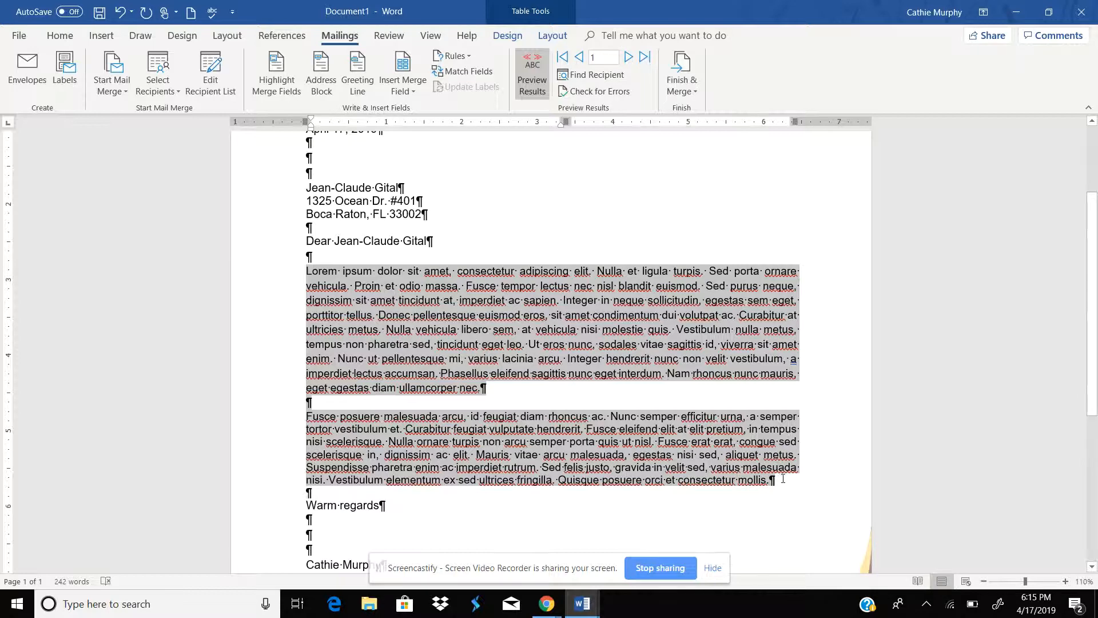
left_click(60, 36)
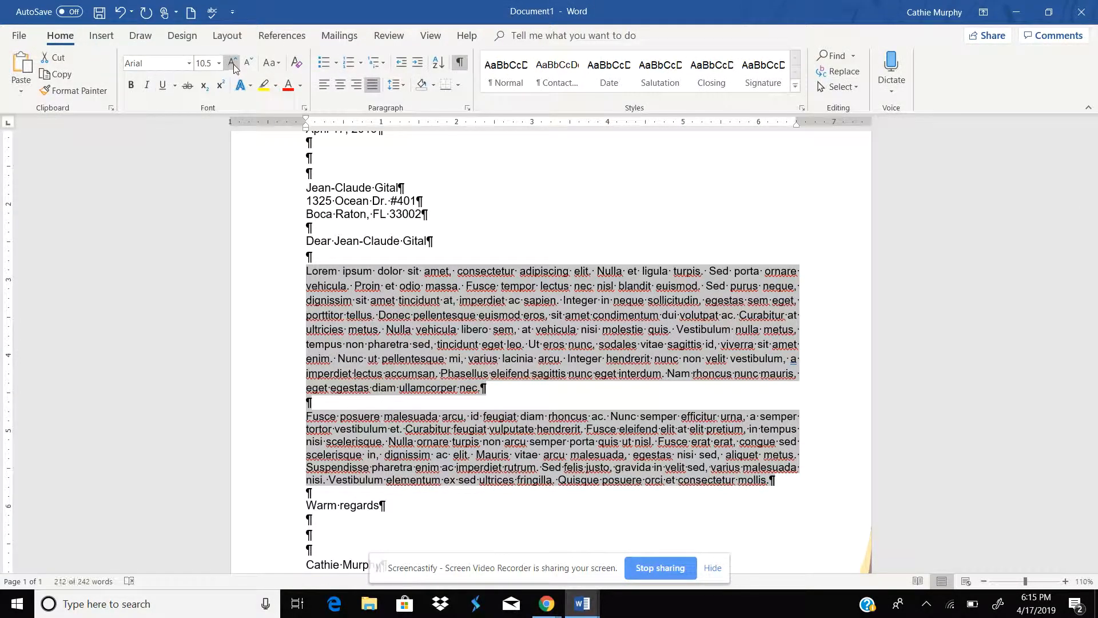
left_click(233, 65)
left_click(234, 66)
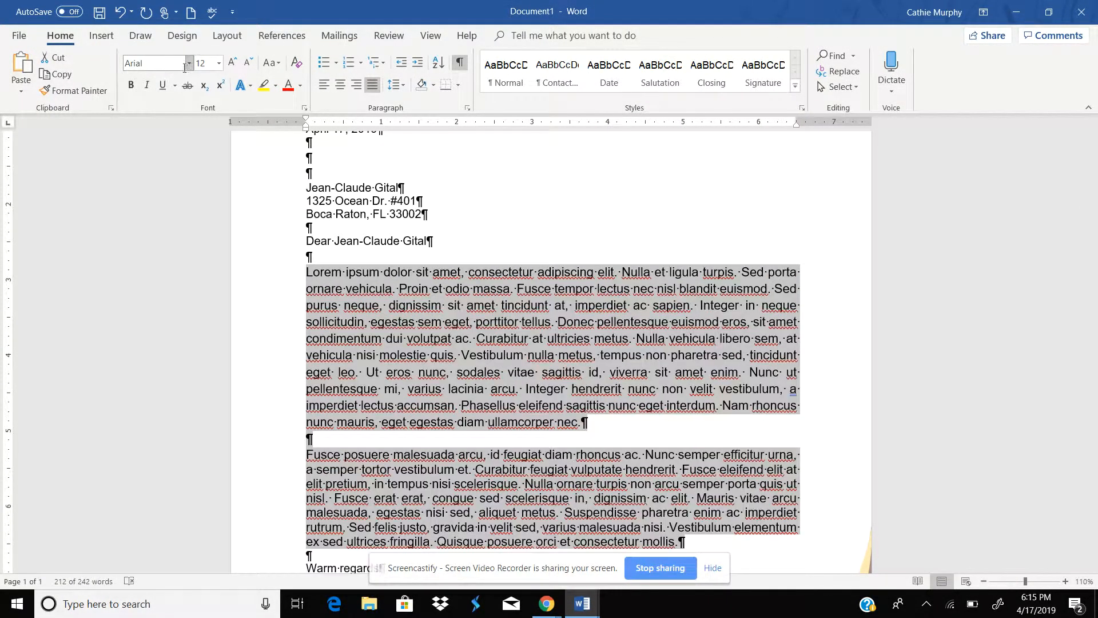
left_click(189, 62)
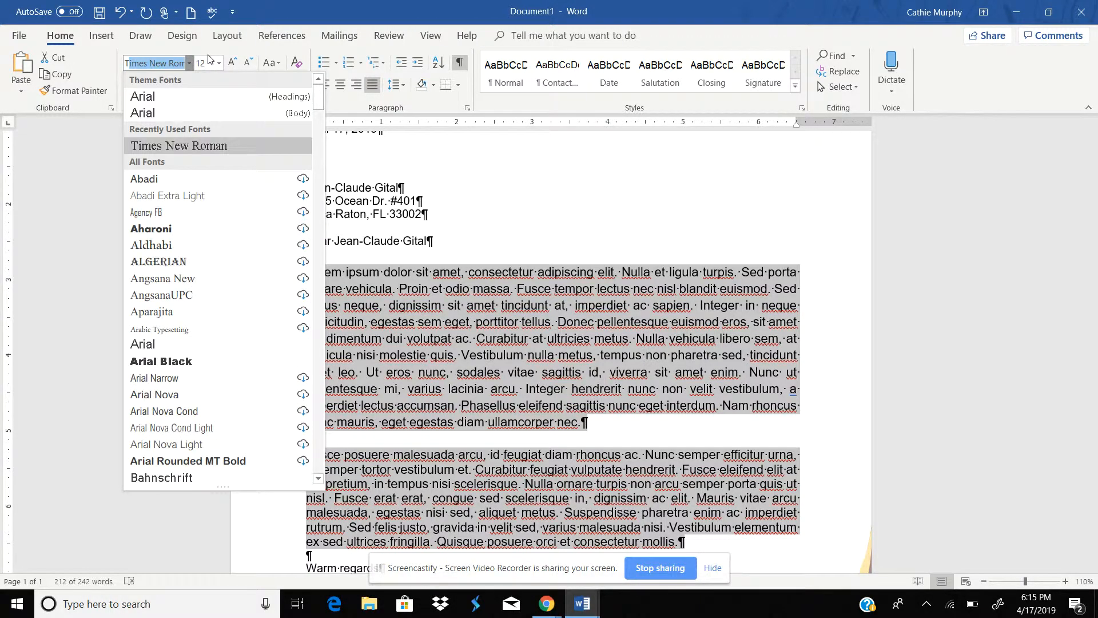
left_click(154, 145)
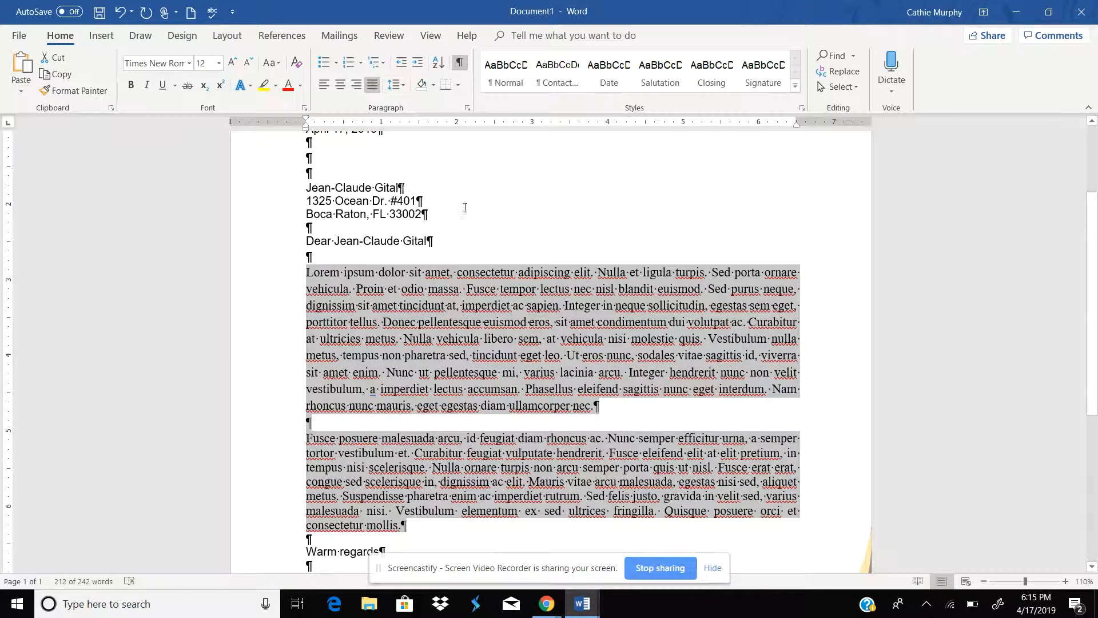
Step: Set the line spacing of the body paragraphs to 1.0
left_click(601, 305)
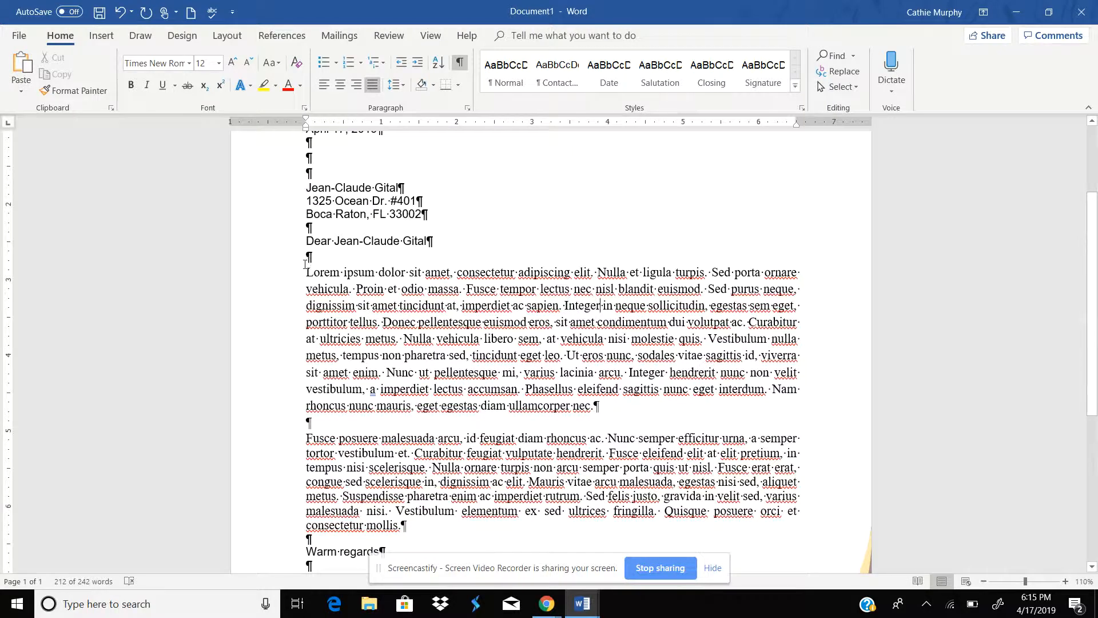
left_click_drag(306, 272, 404, 524)
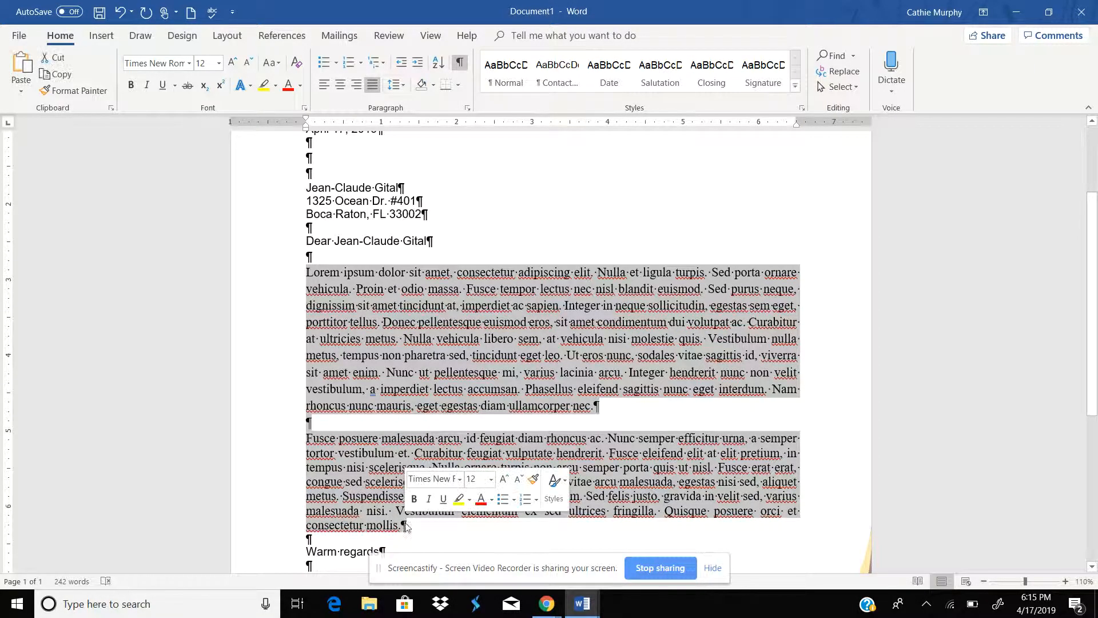
left_click(404, 86)
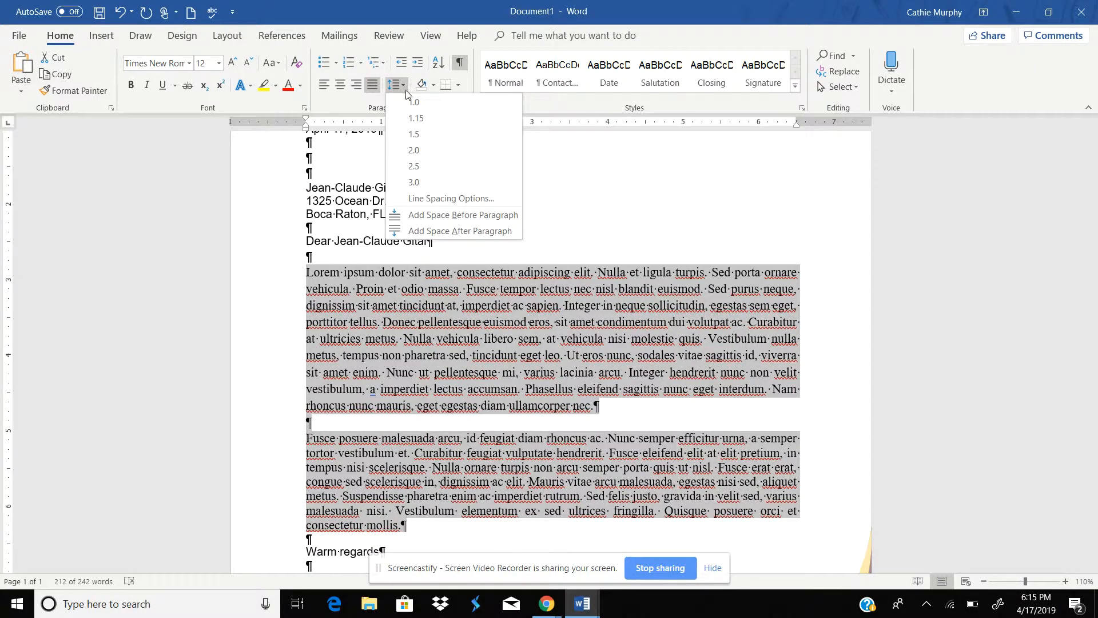
left_click(413, 103)
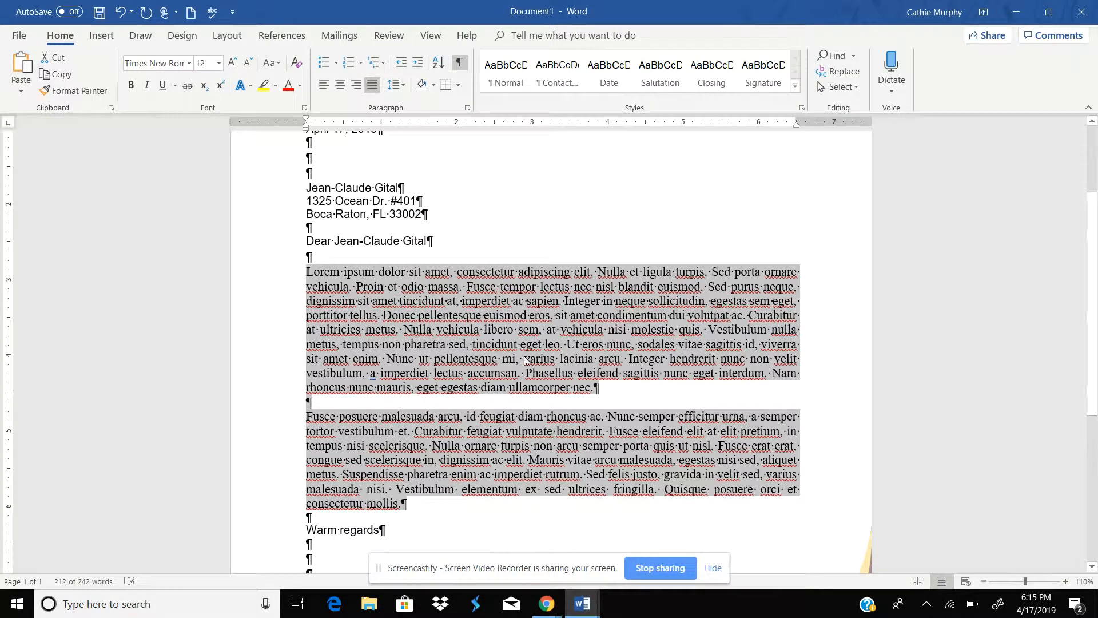
left_click(579, 344)
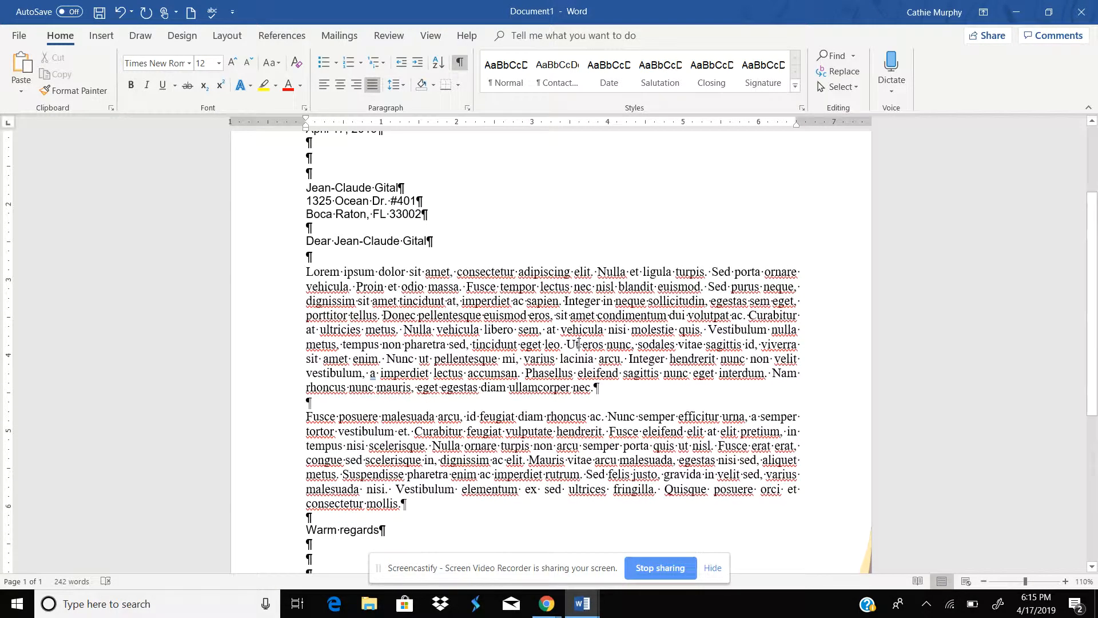
Step: Set the whole document's font to Arial (Body) at 12 pt
left_click(351, 208)
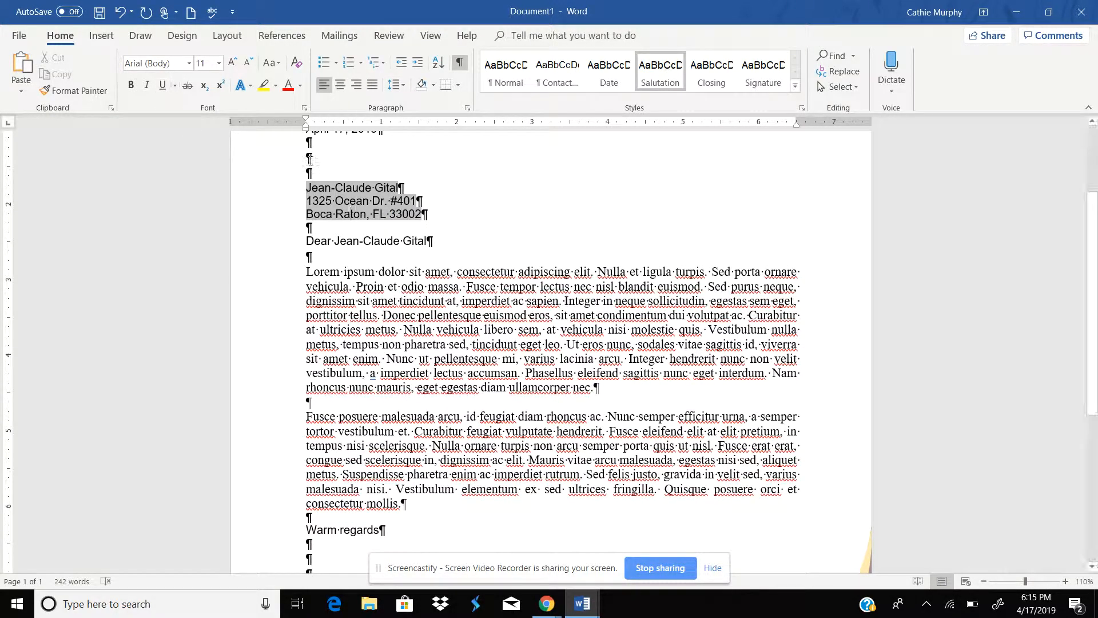
left_click(416, 240)
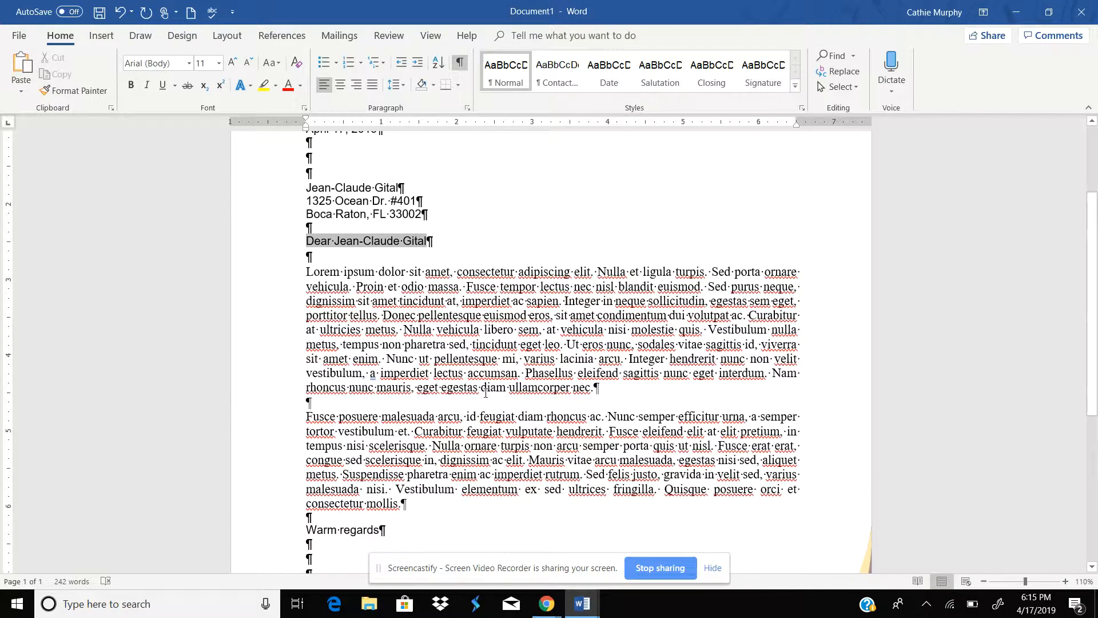
key("ctrl+a")
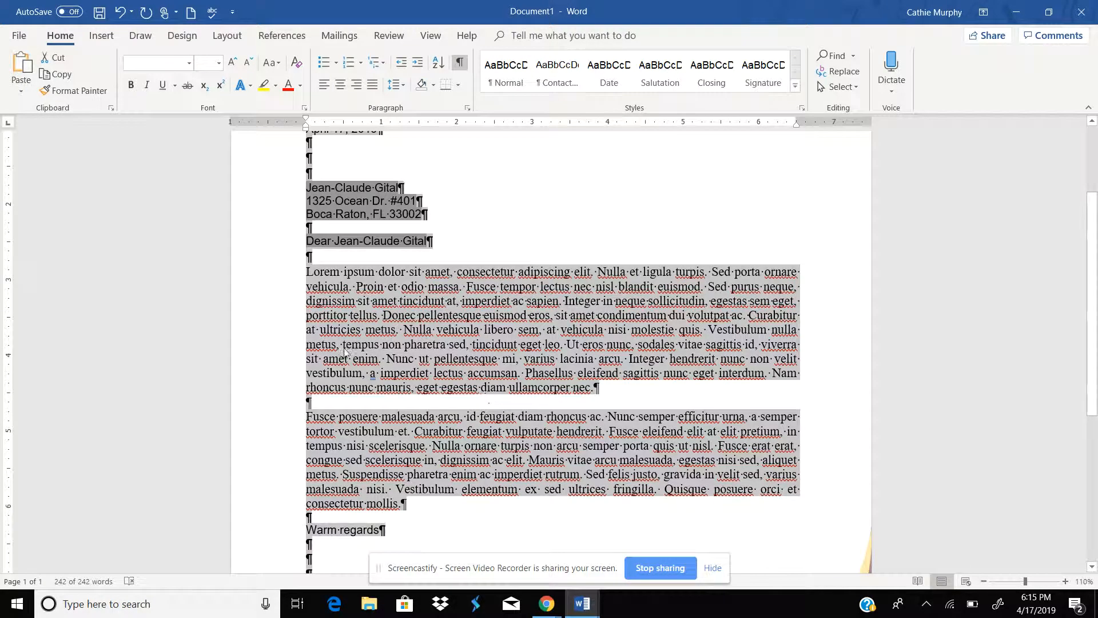
left_click(190, 63)
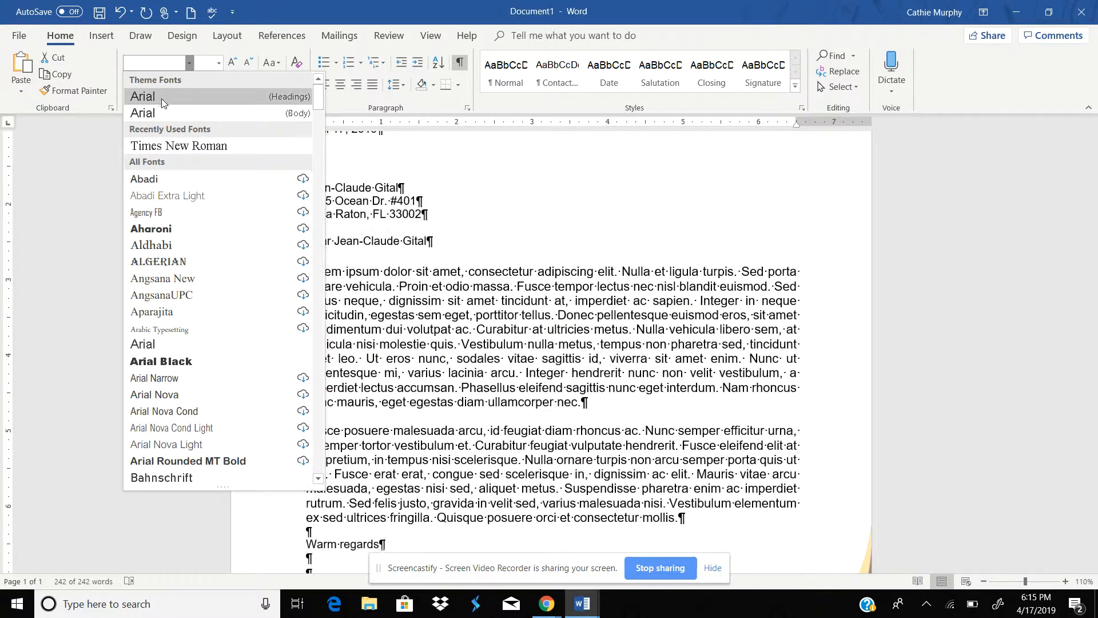
left_click(159, 105)
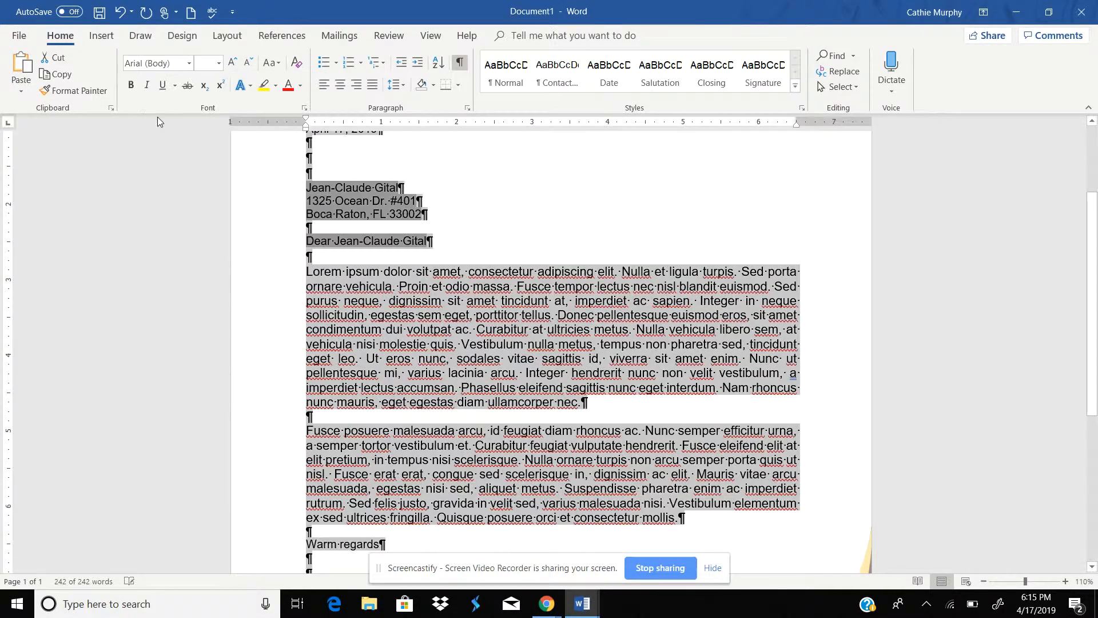
left_click(220, 64)
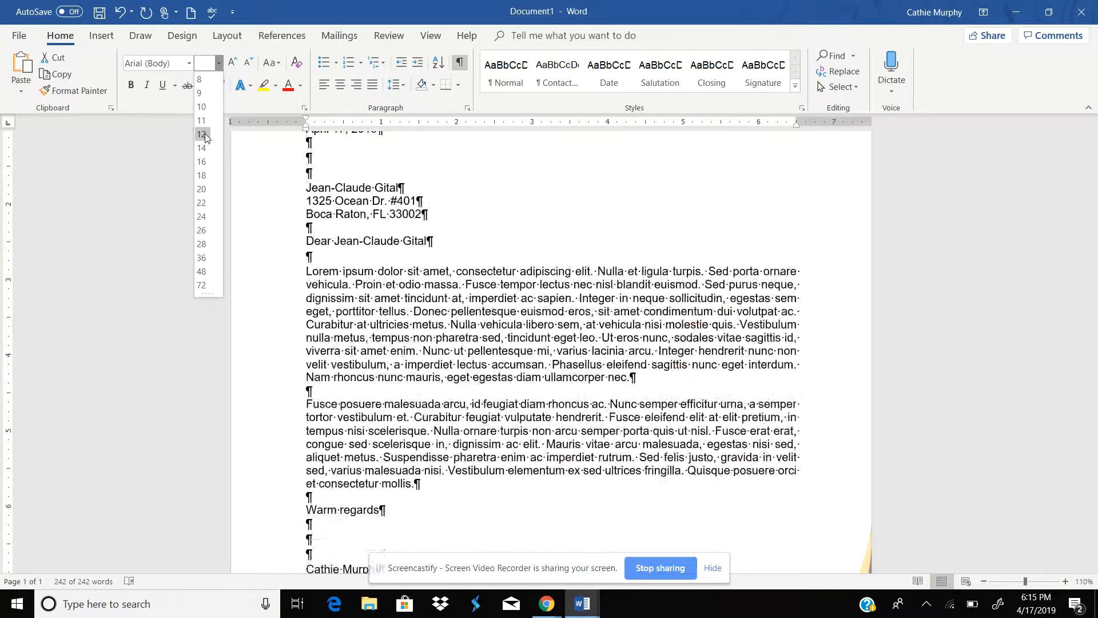
left_click(203, 139)
left_click(566, 229)
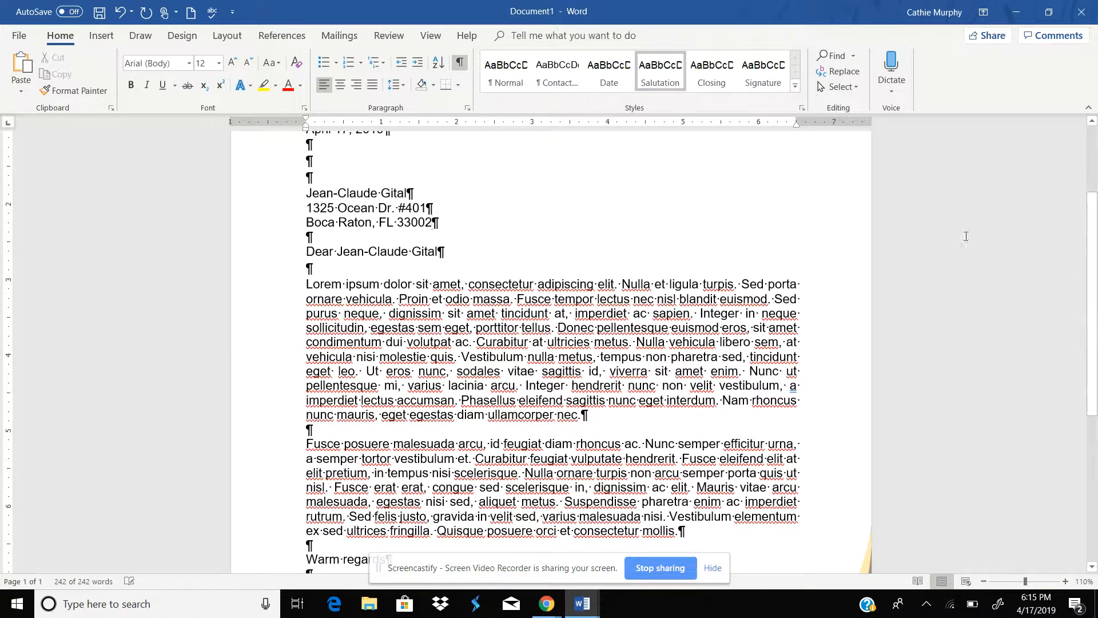
Step: Finish the merge by editing individual documents, merging all records into a new document
left_click_drag(1092, 290, 1097, 236)
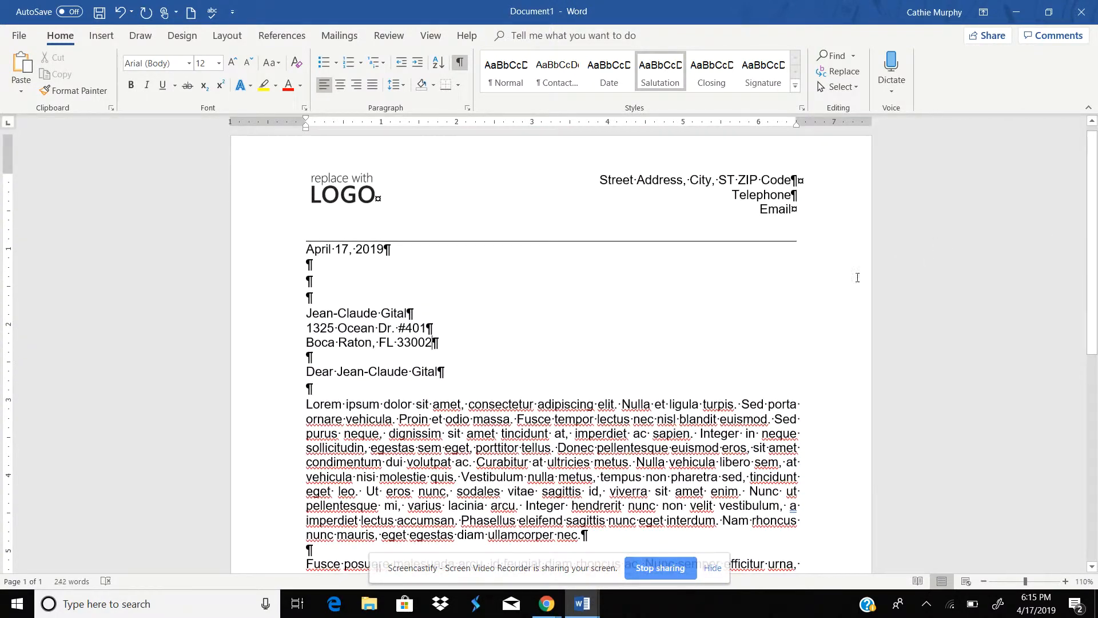
left_click(339, 35)
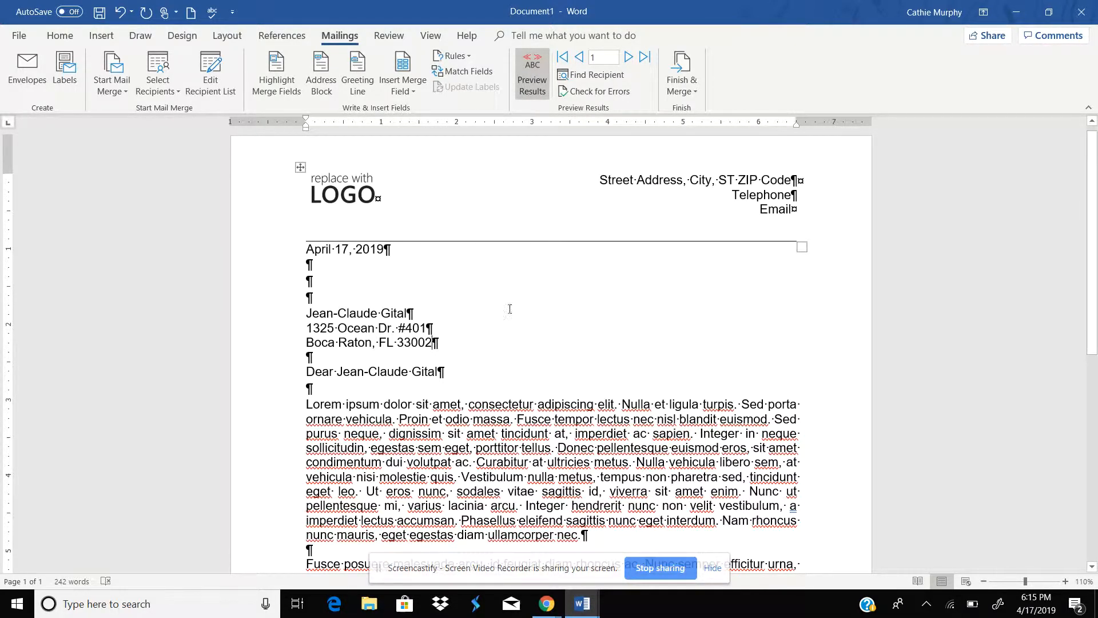
left_click(680, 82)
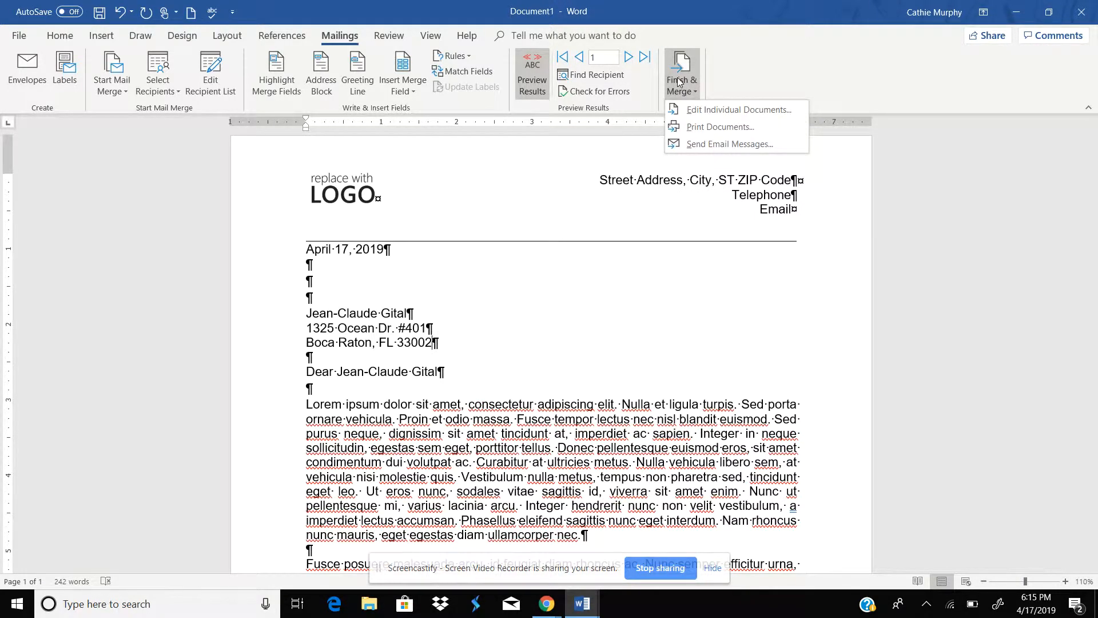
left_click(703, 114)
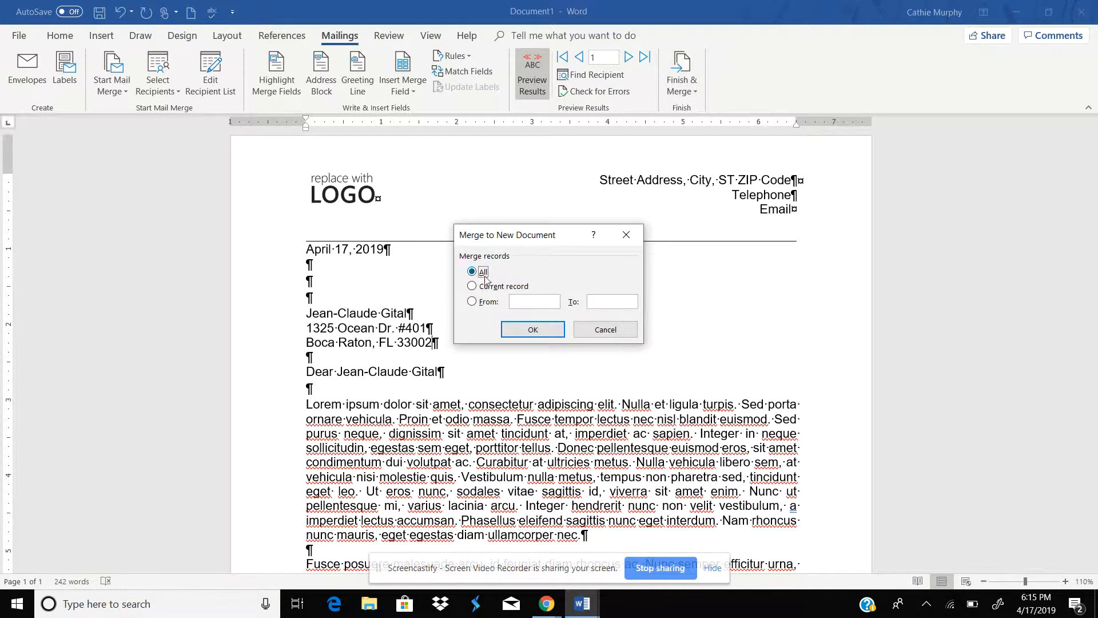
left_click(518, 332)
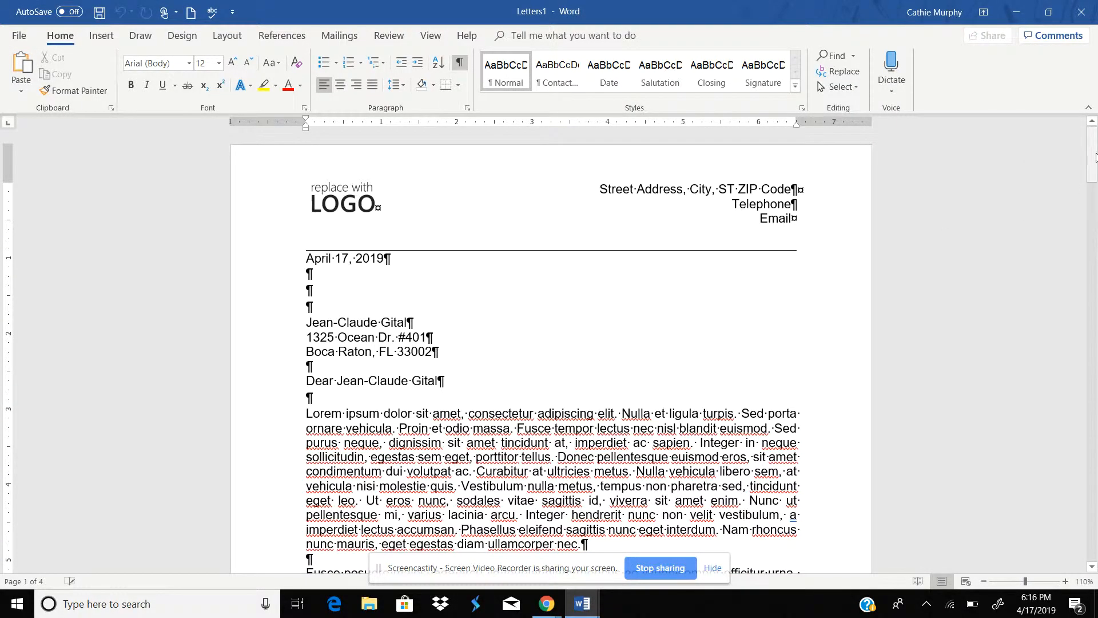
Step: Search the new-document templates for letter template
mouse_move(1096, 158)
left_mouse_down()
mouse_move(1095, 549)
mouse_move(1095, 129)
left_mouse_up()
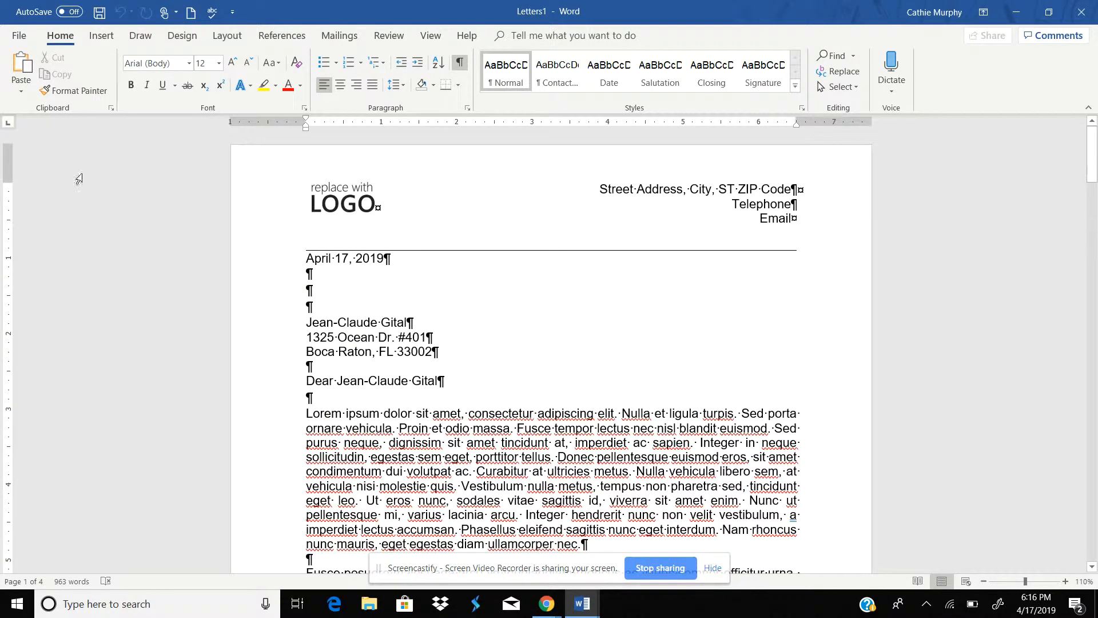
left_click(20, 35)
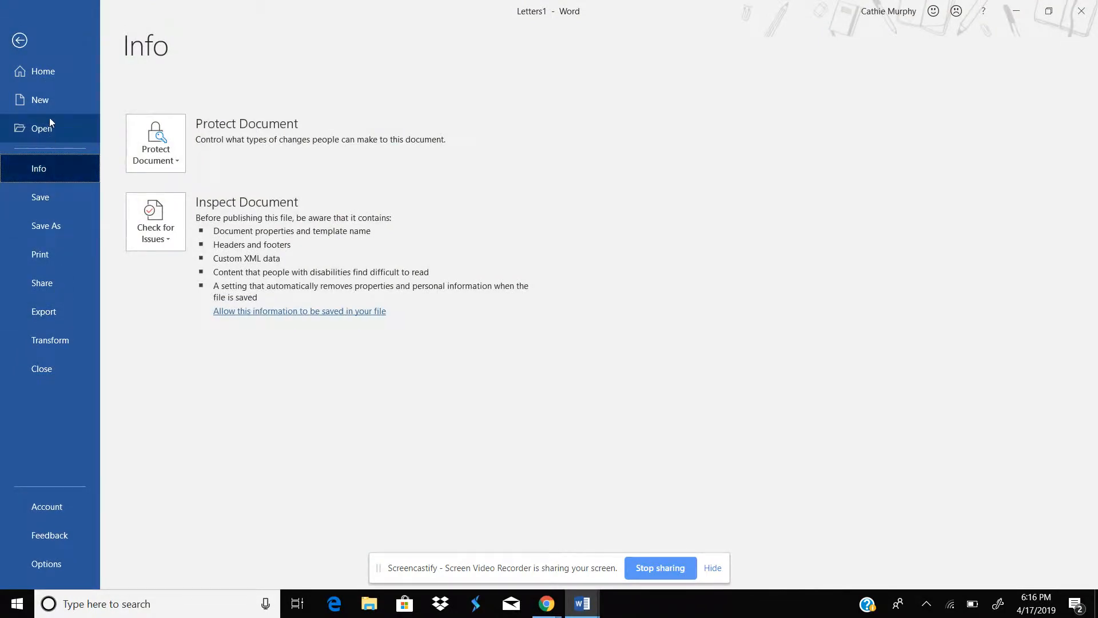
left_click(46, 101)
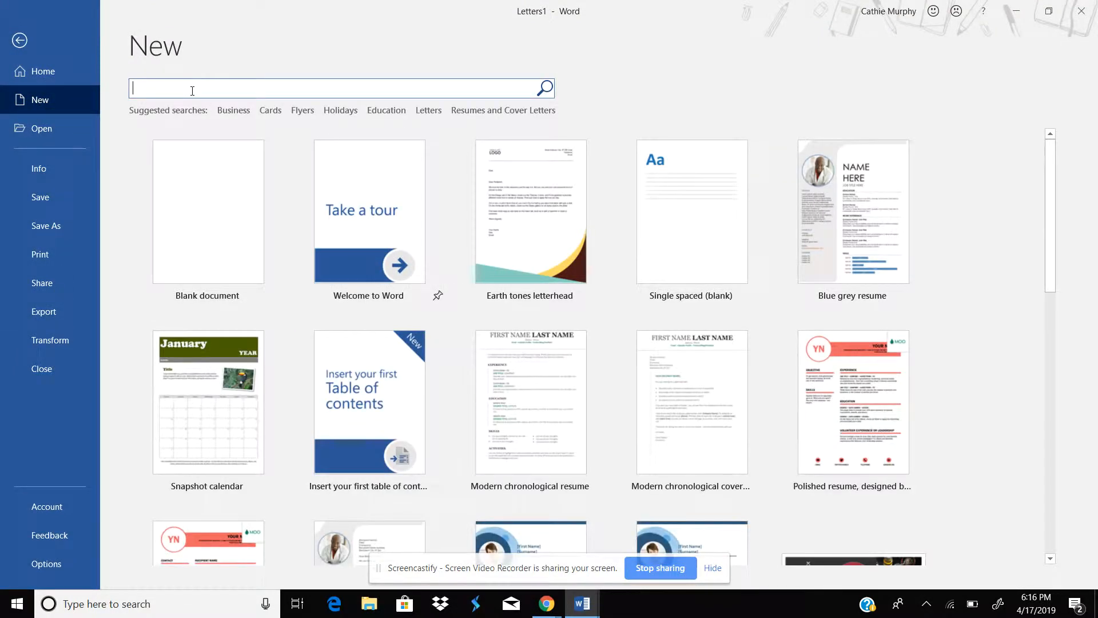
type("letter template")
key("Return")
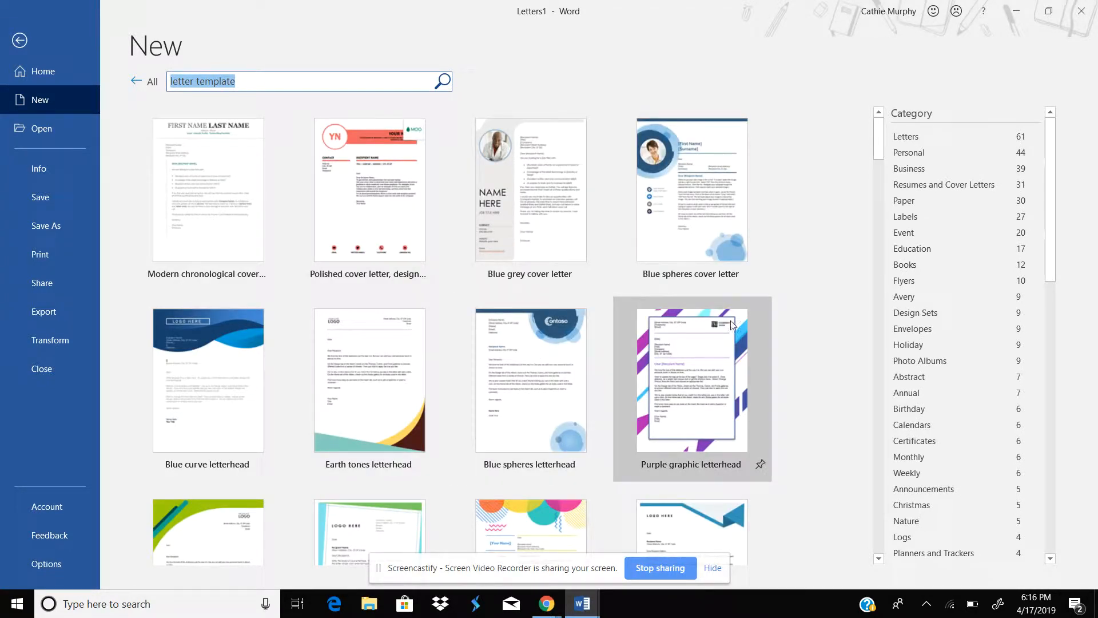
Step: Create a new document from the Earth tones letterhead template
mouse_move(1049, 268)
left_mouse_down()
mouse_move(1063, 307)
mouse_move(1044, 270)
left_mouse_up()
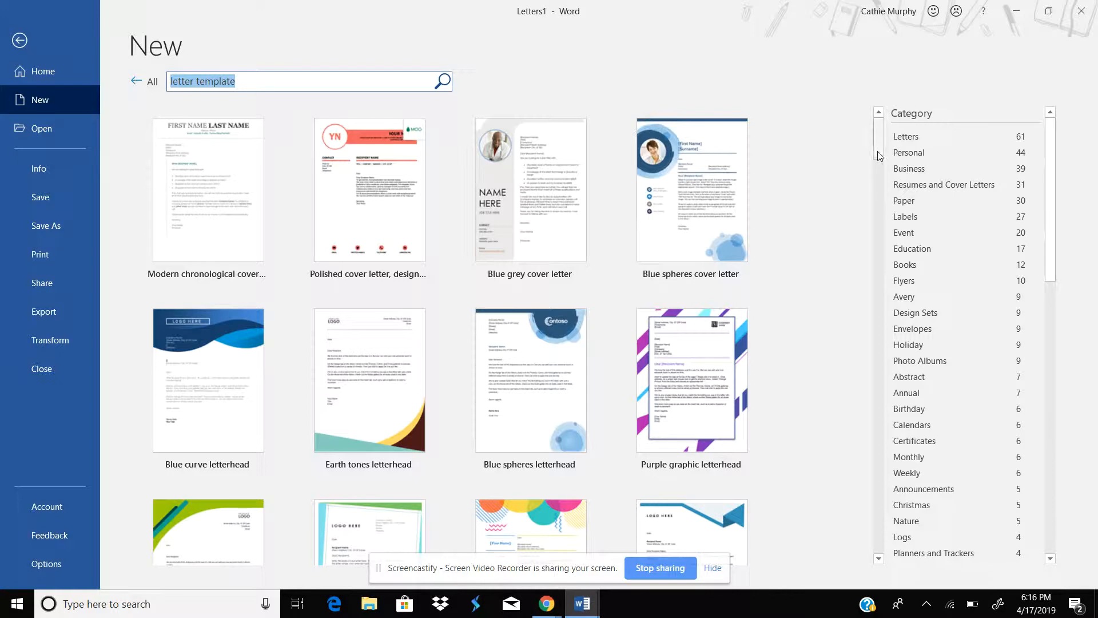
mouse_move(880, 155)
left_mouse_down()
mouse_move(881, 209)
mouse_move(884, 155)
left_mouse_up()
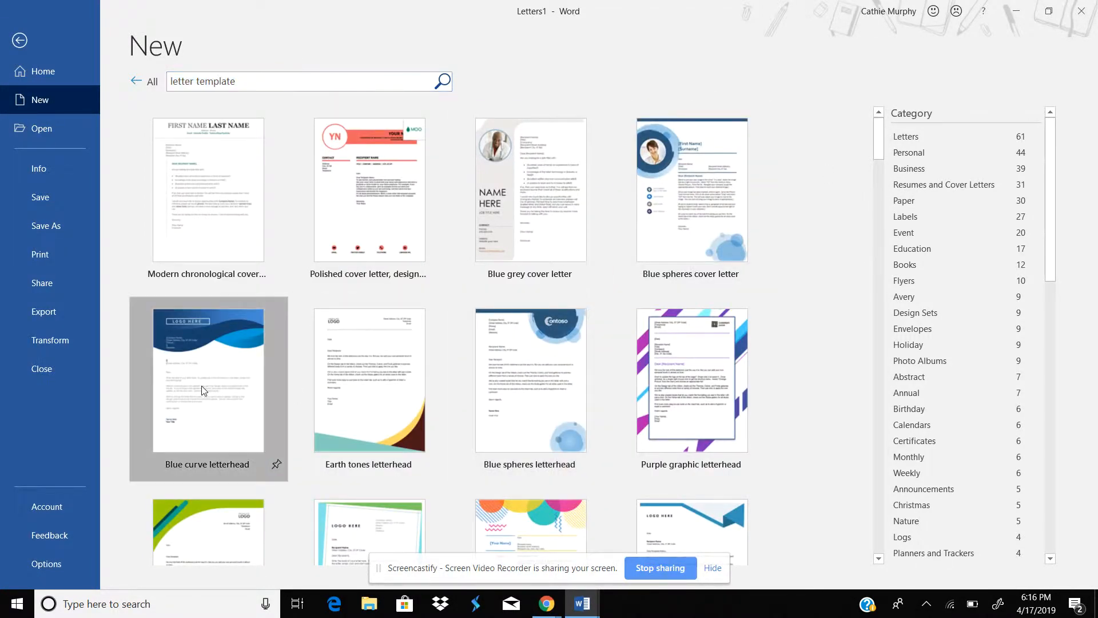
double_click(201, 387)
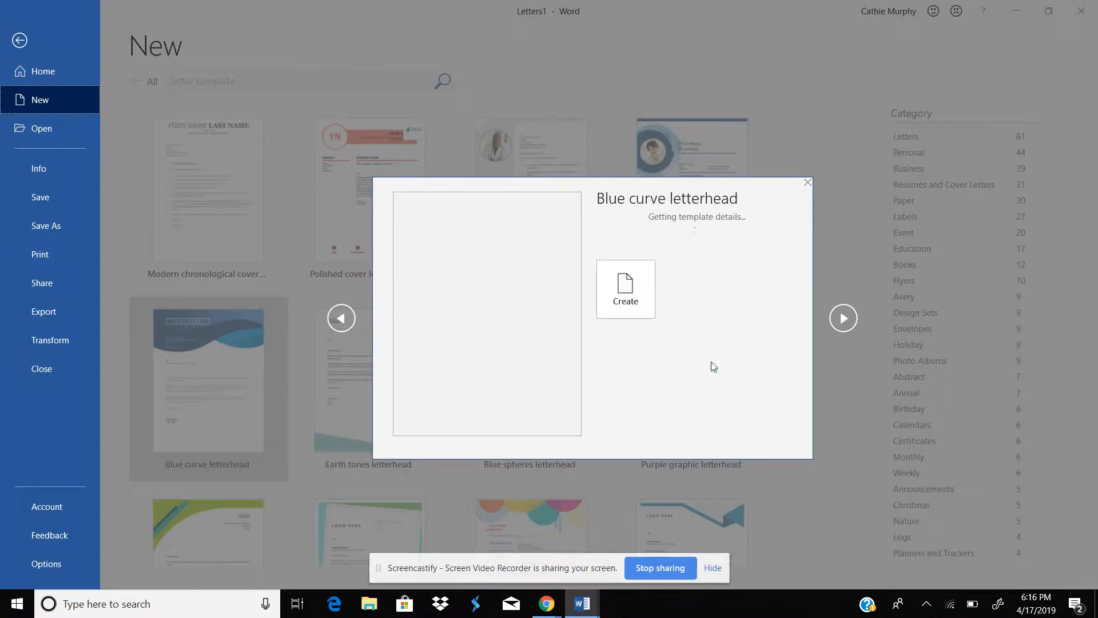
left_click(808, 181)
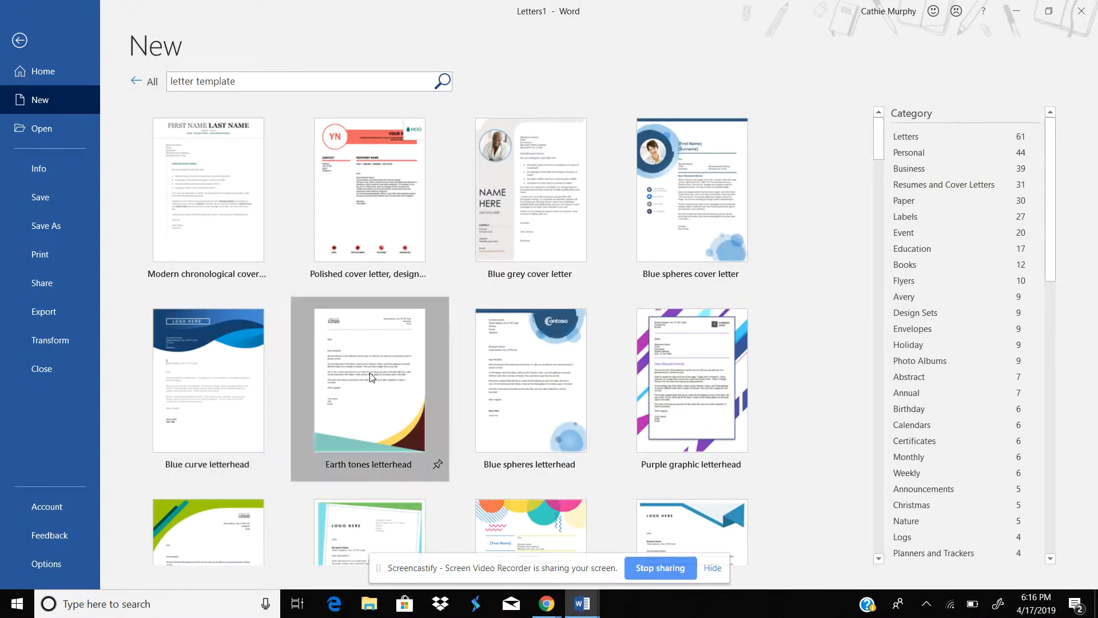
double_click(368, 375)
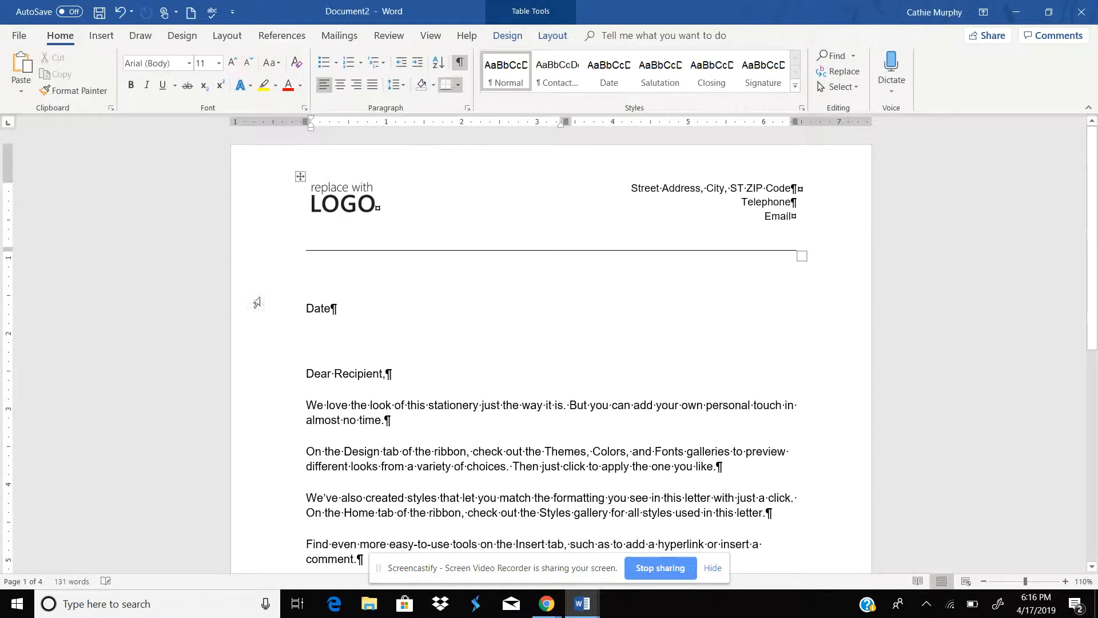
Step: Start a Letters mail merge in the new letterhead document
left_click(308, 374)
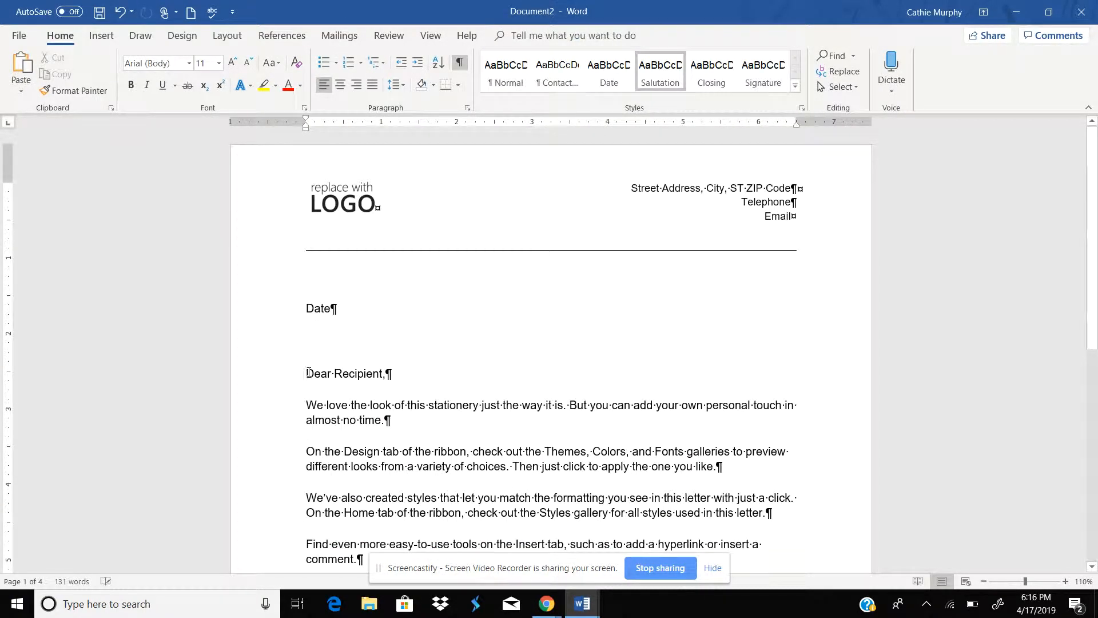
left_click(340, 36)
left_click(111, 86)
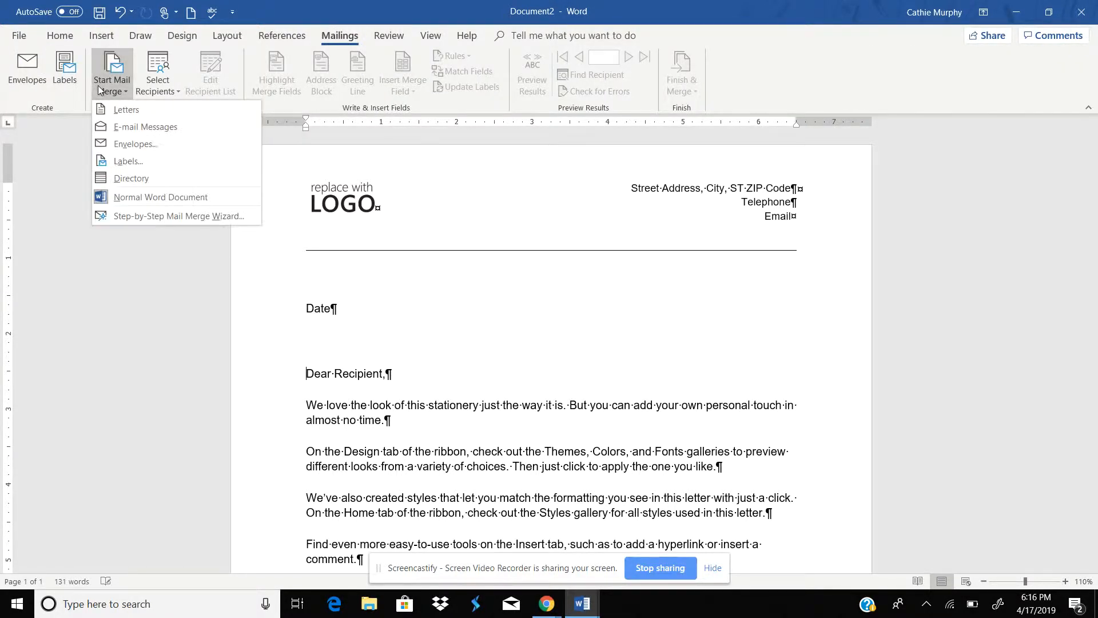
left_click(124, 110)
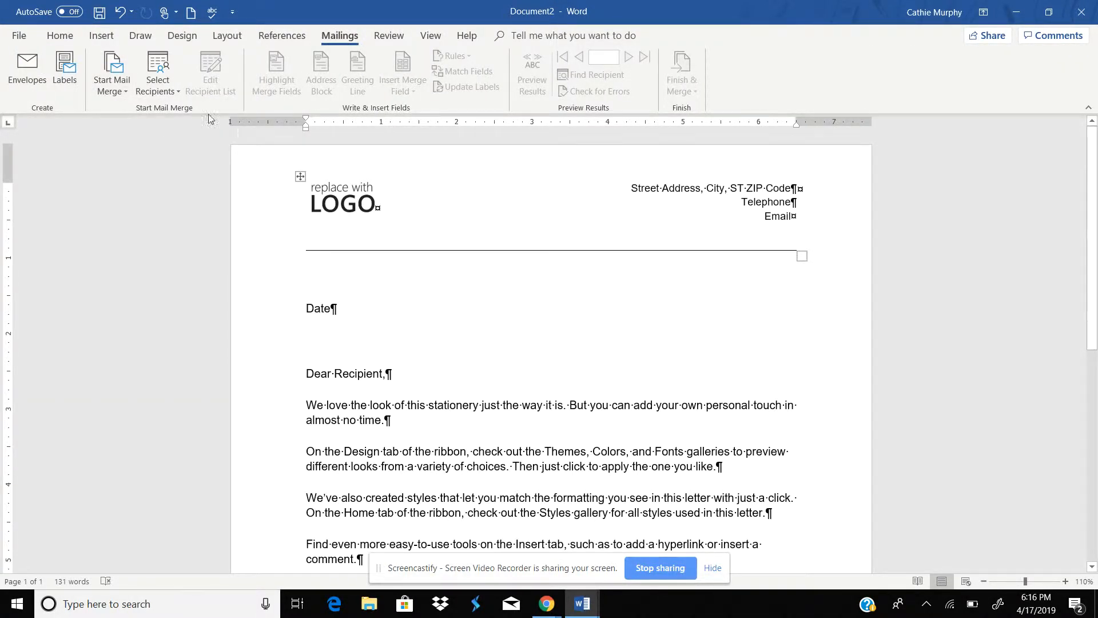
left_click(162, 80)
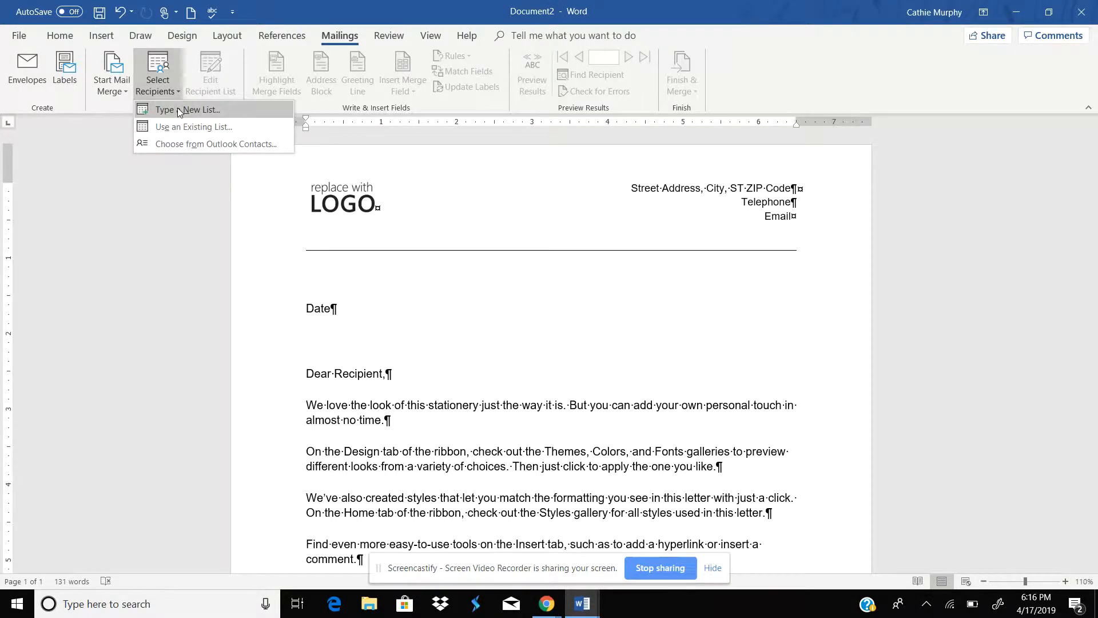
left_click(180, 110)
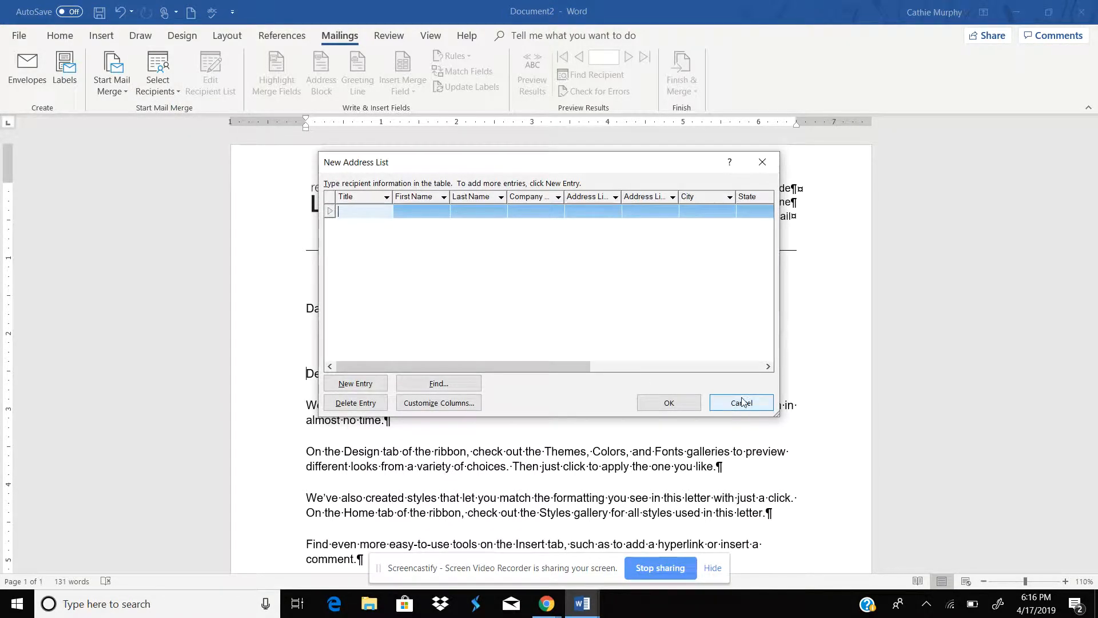
left_click(741, 403)
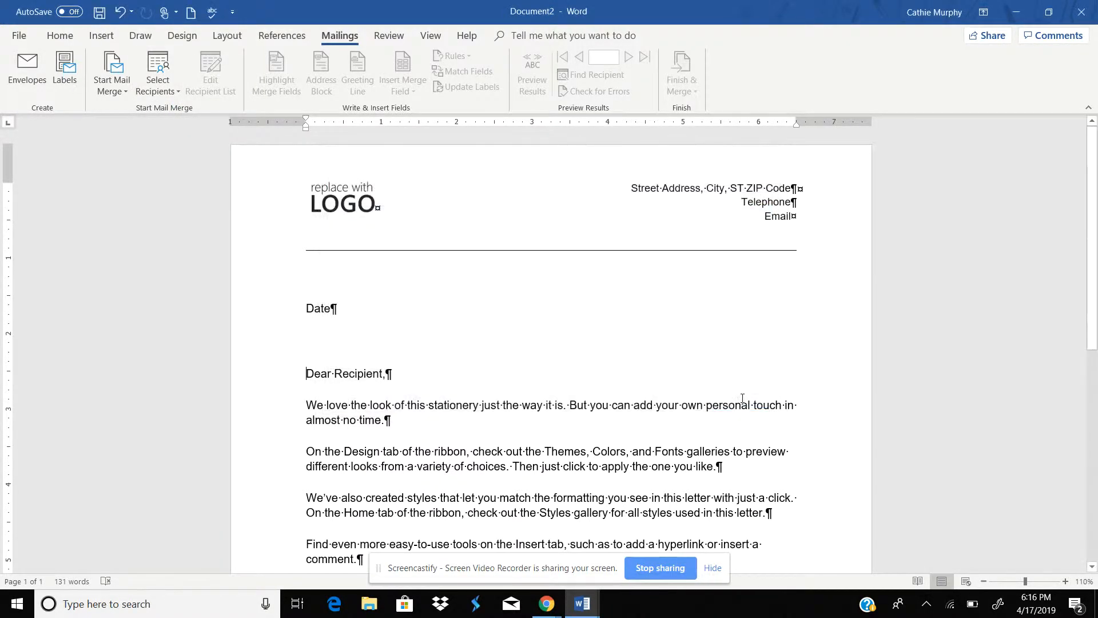
Step: Use the Customers table of the CUSTOMERS database in the Data Information folder as the existing recipient list
left_click(172, 82)
left_click(171, 127)
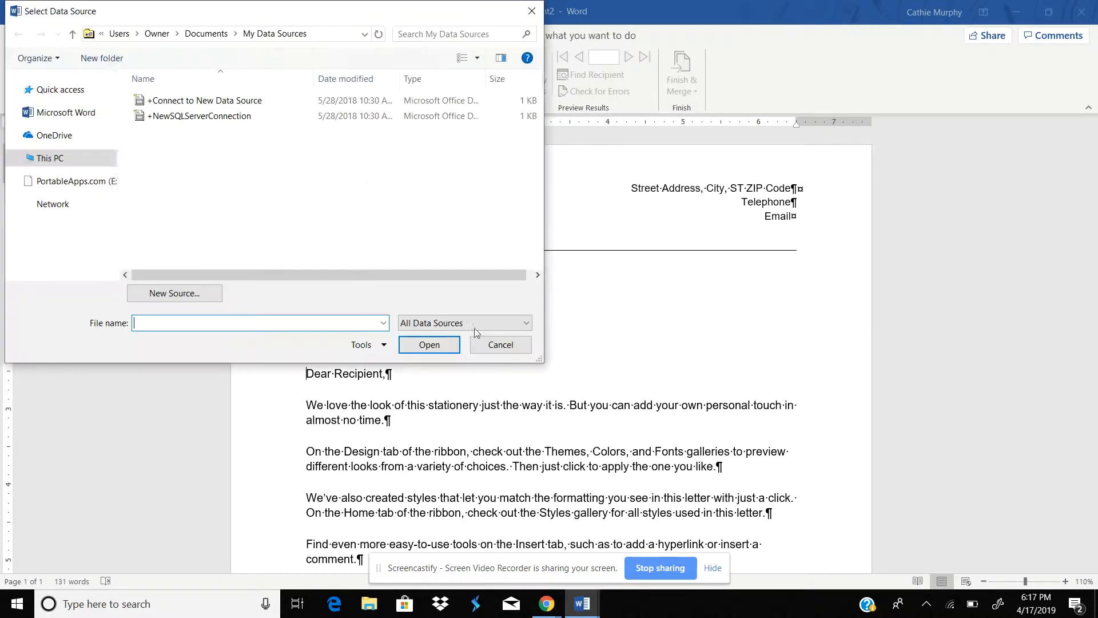
left_click_drag(108, 121, 111, 194)
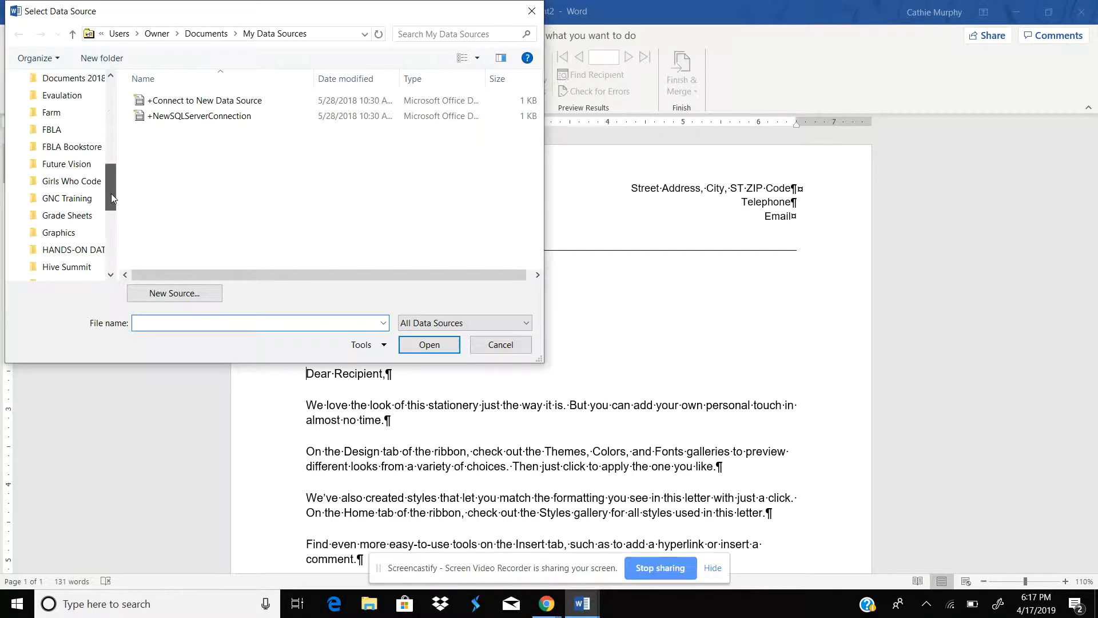
left_click(90, 83)
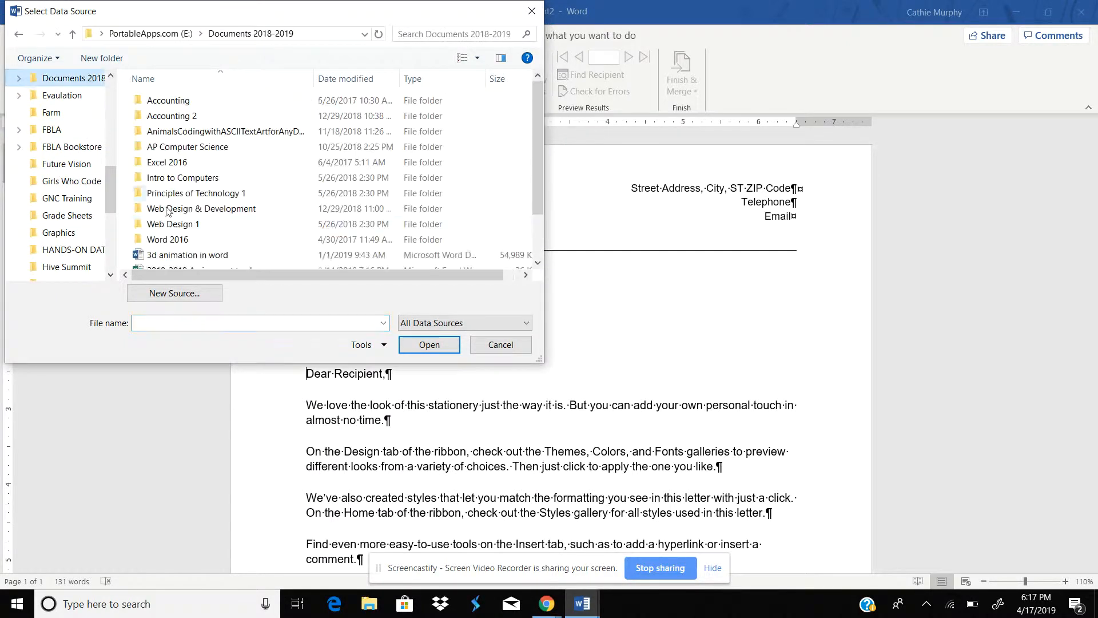
double_click(188, 238)
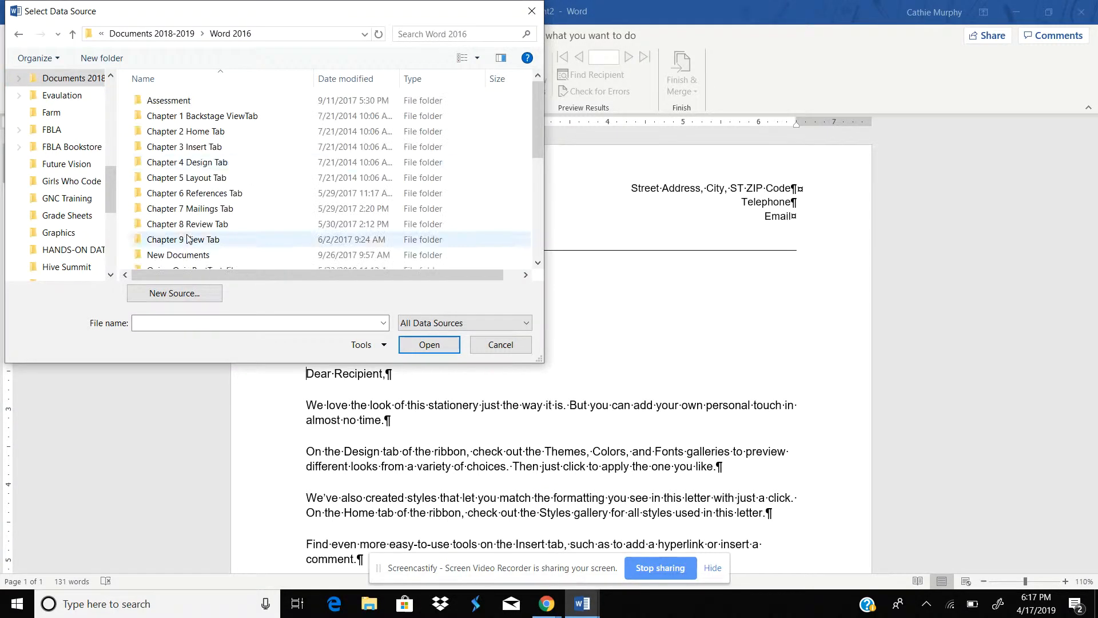
double_click(215, 208)
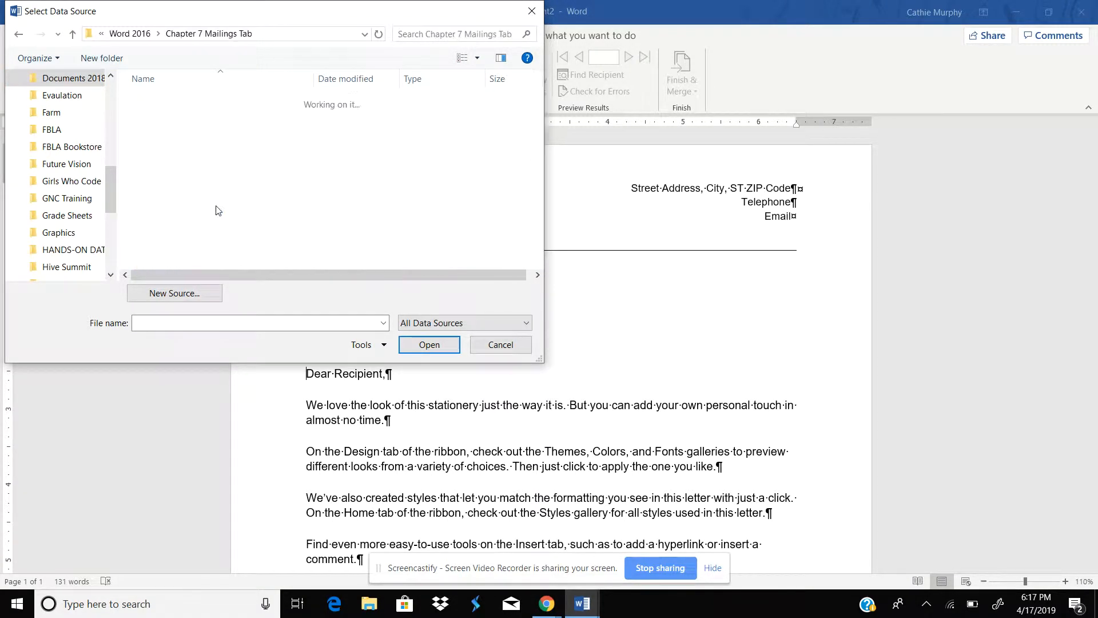
double_click(200, 117)
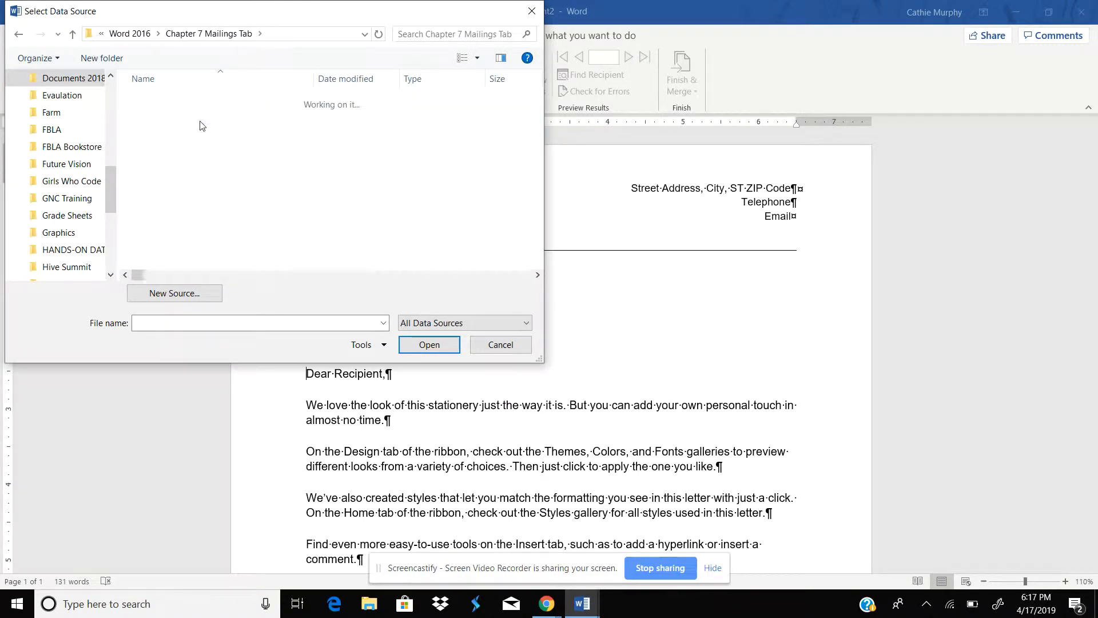
double_click(190, 117)
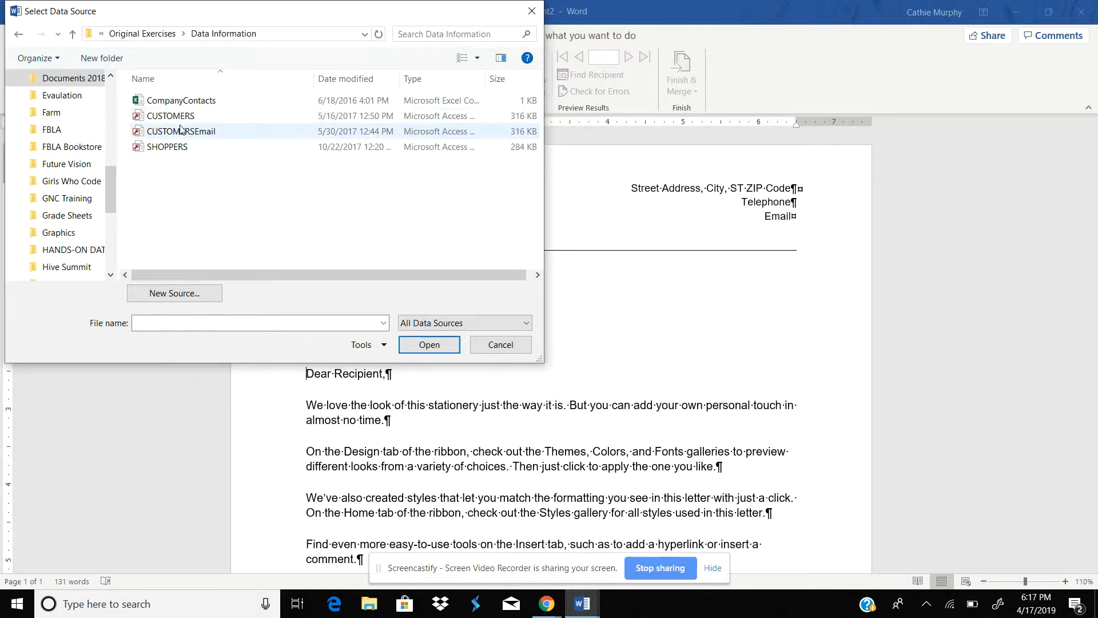
double_click(180, 121)
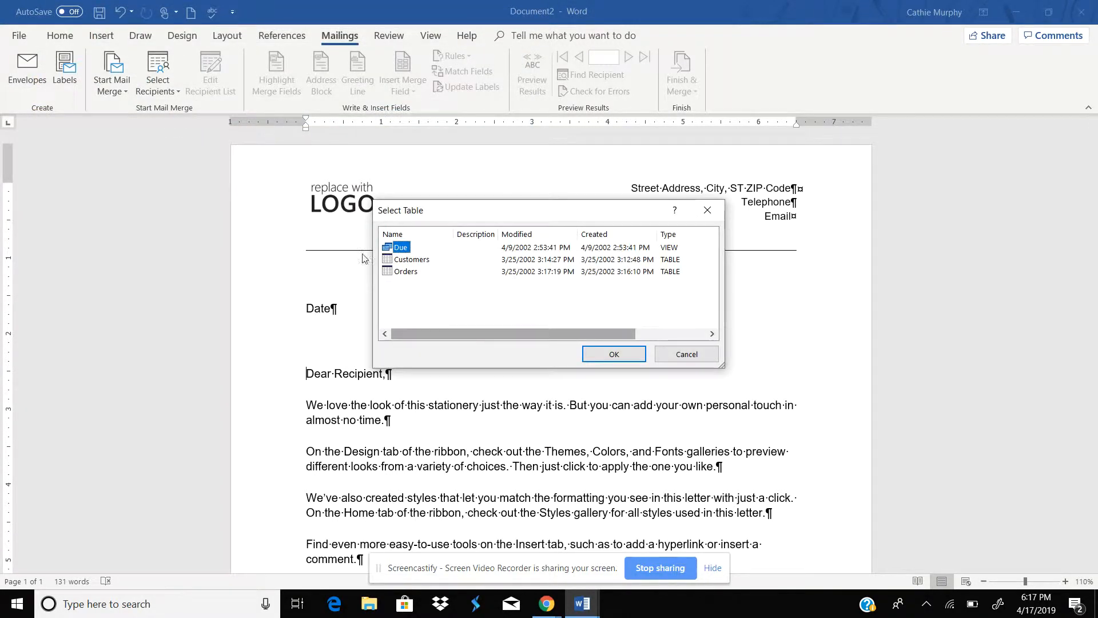
left_click(410, 260)
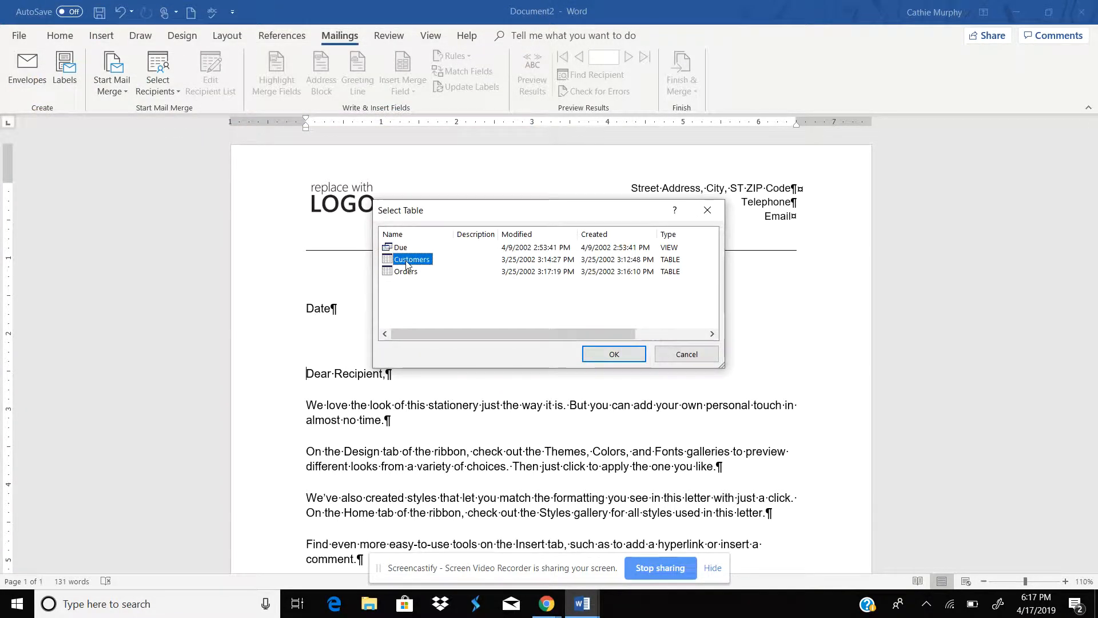
left_click(615, 355)
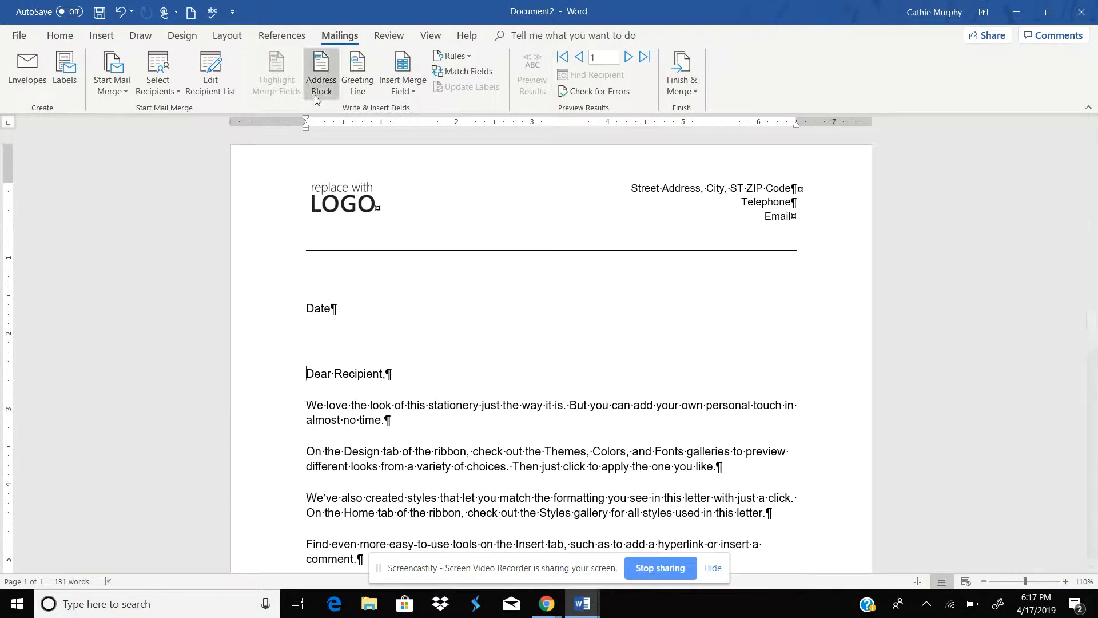
Step: Insert an address block with the default name format before the greeting and put it on its own line
left_click(321, 74)
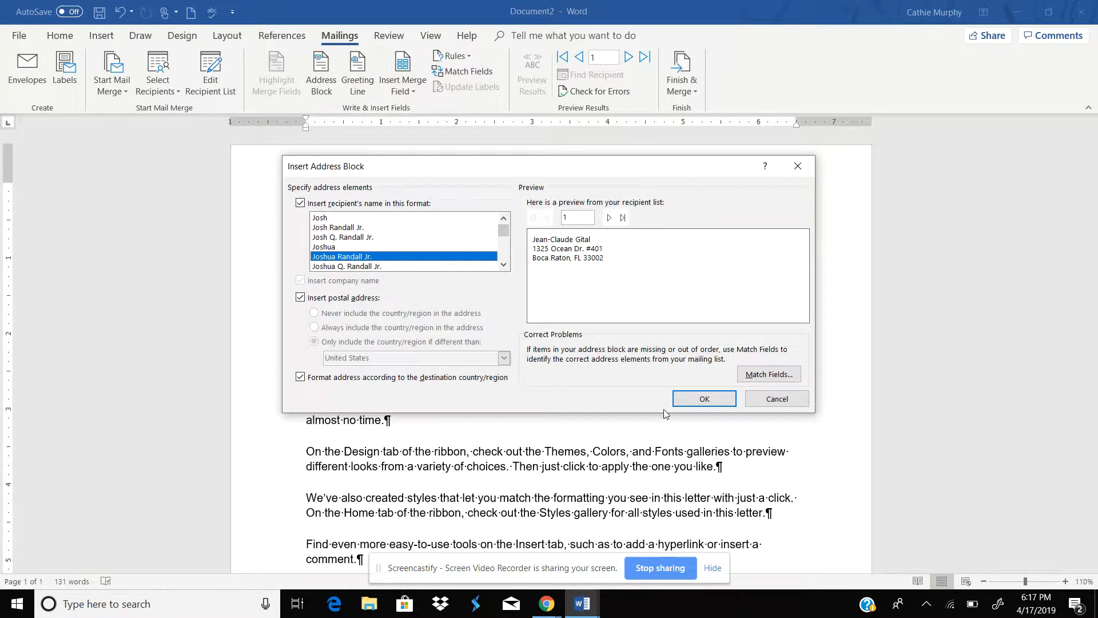
left_click(696, 398)
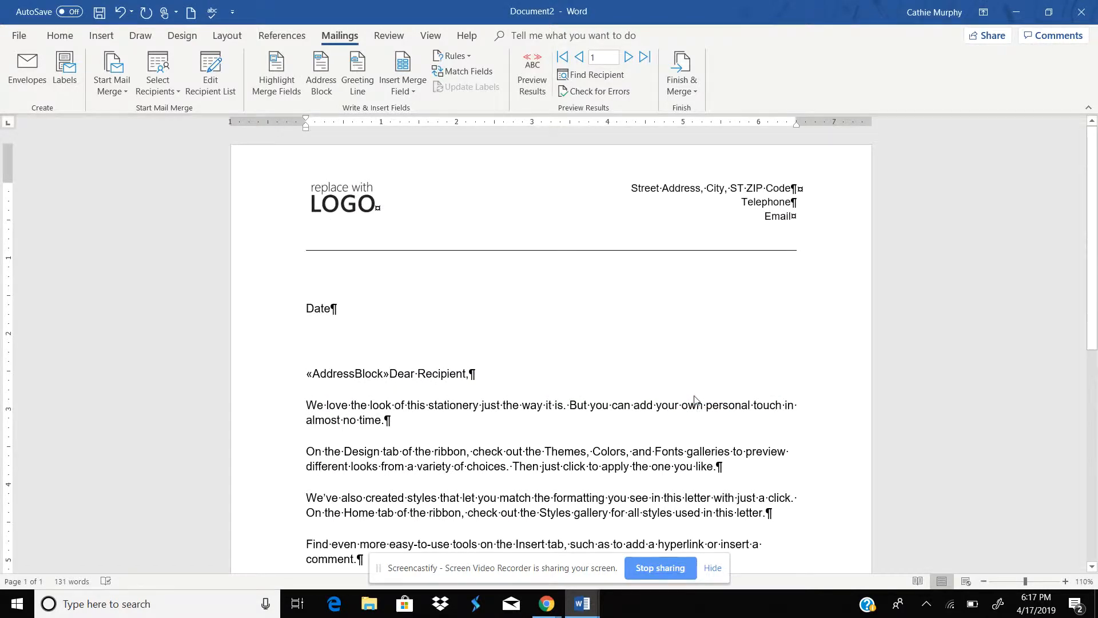
key("Return")
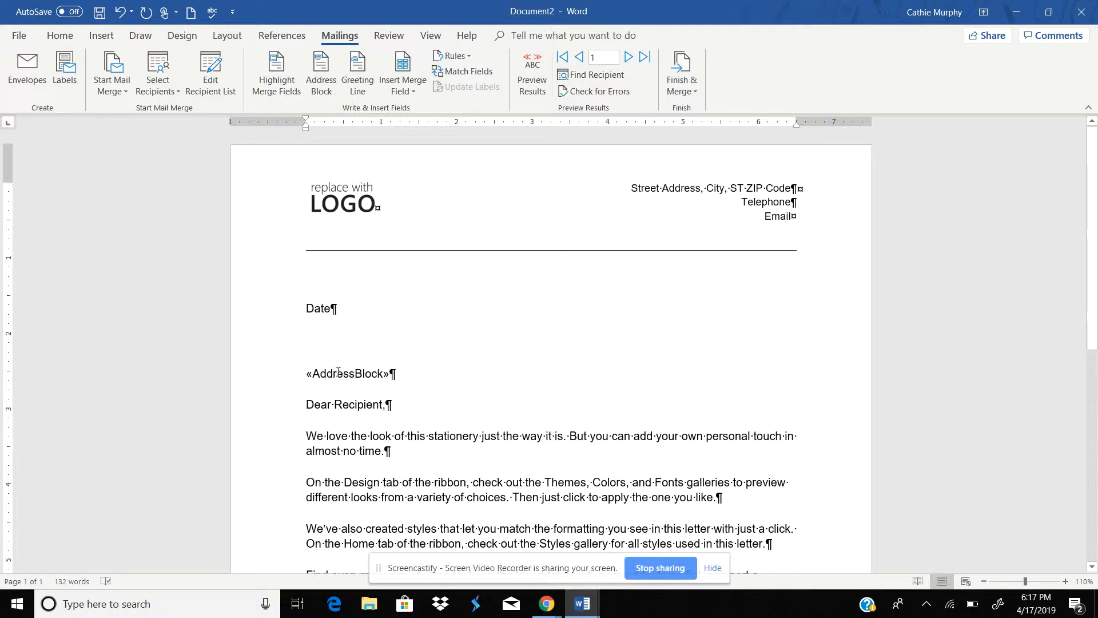
Step: Add a Skip Record If rule skipping records whose LastName is equal to a particular customer's last name
left_click(470, 56)
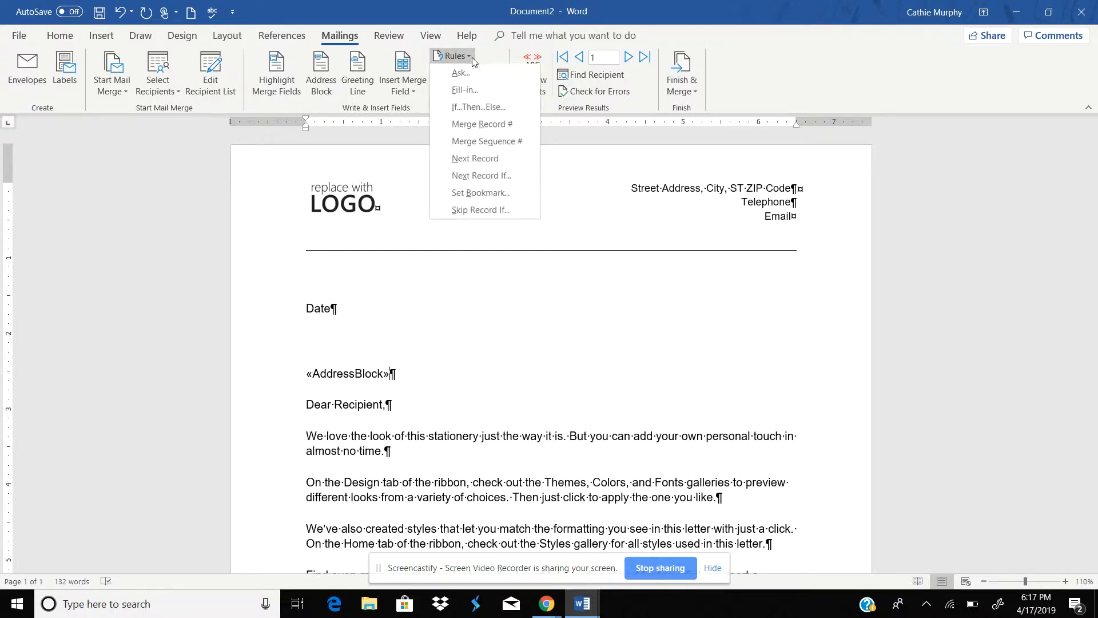
left_click(492, 211)
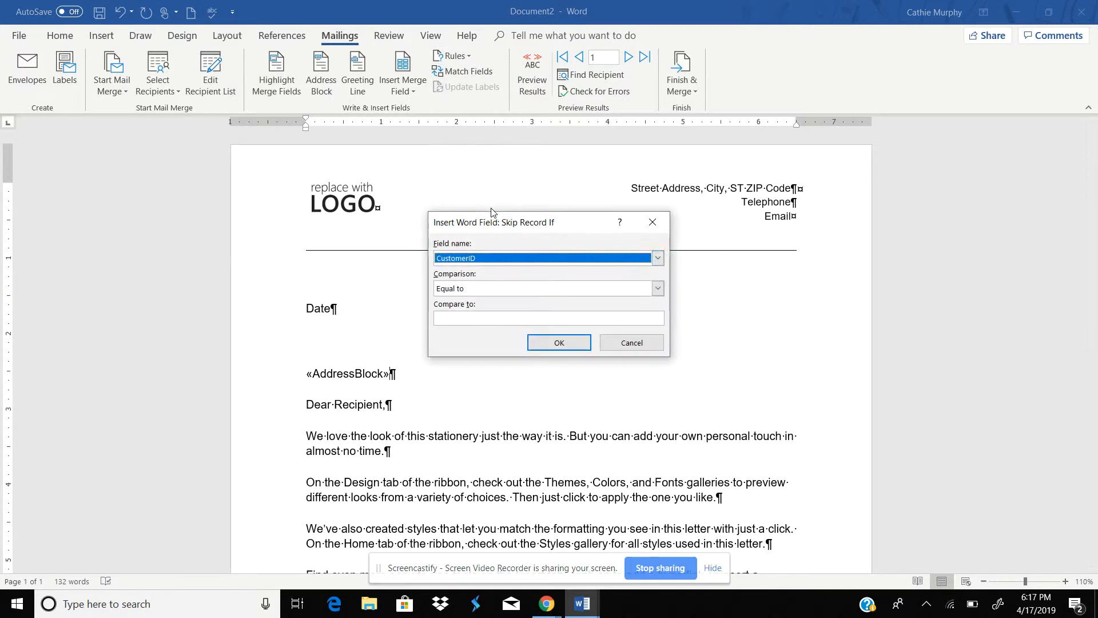
left_click(486, 259)
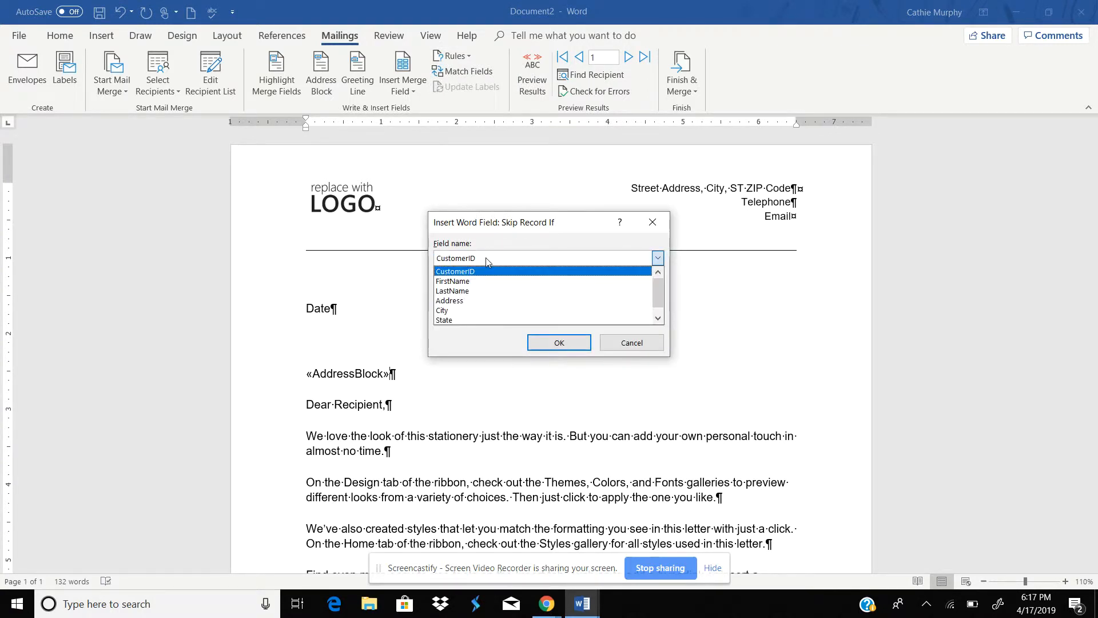
left_click(474, 291)
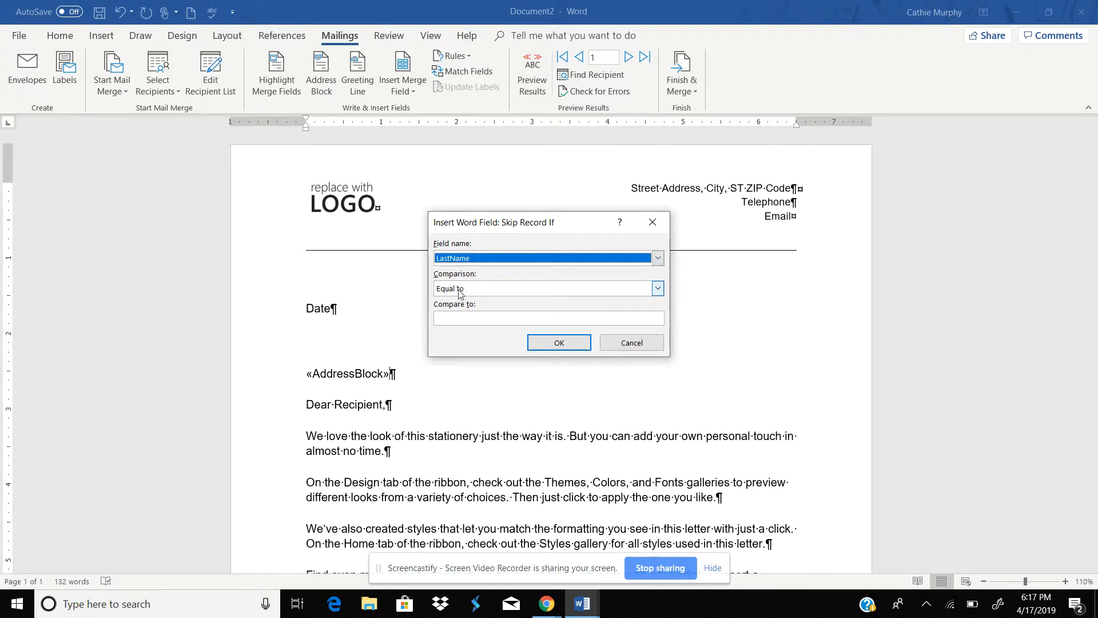
left_click(458, 319)
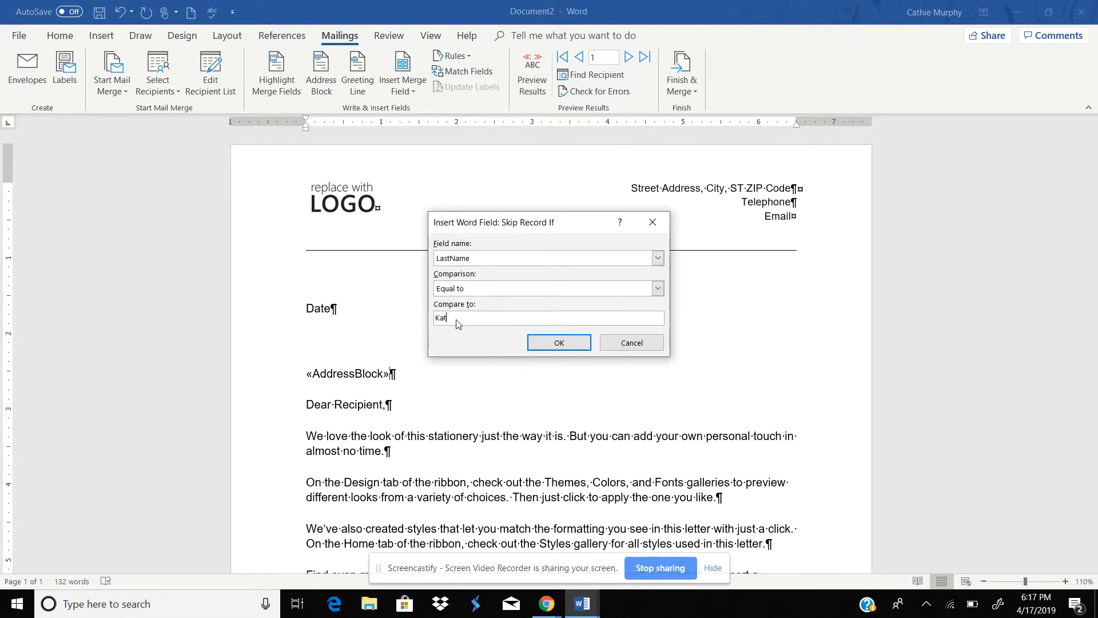
type("Katz")
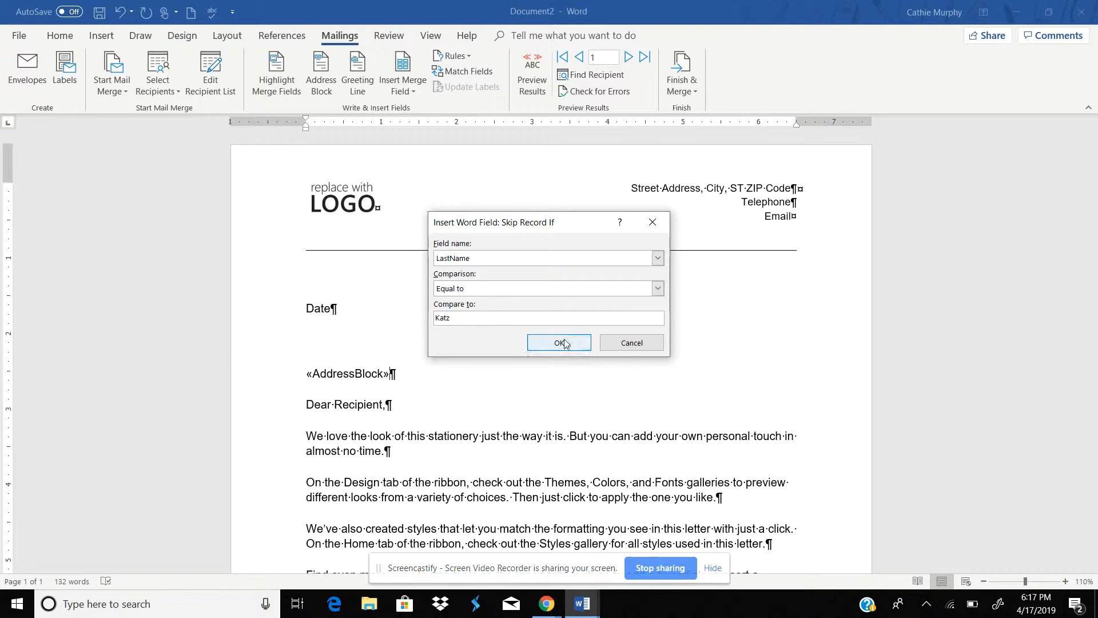
left_click(563, 342)
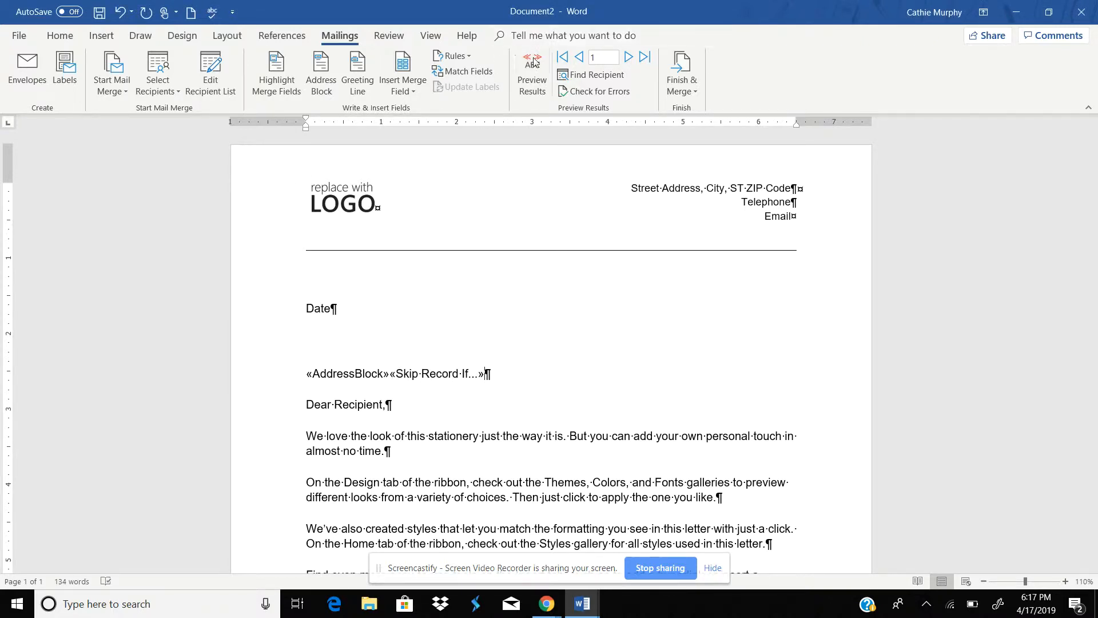
Step: Preview the merged results and finish by merging all records into a new document of individual letters
left_click(532, 74)
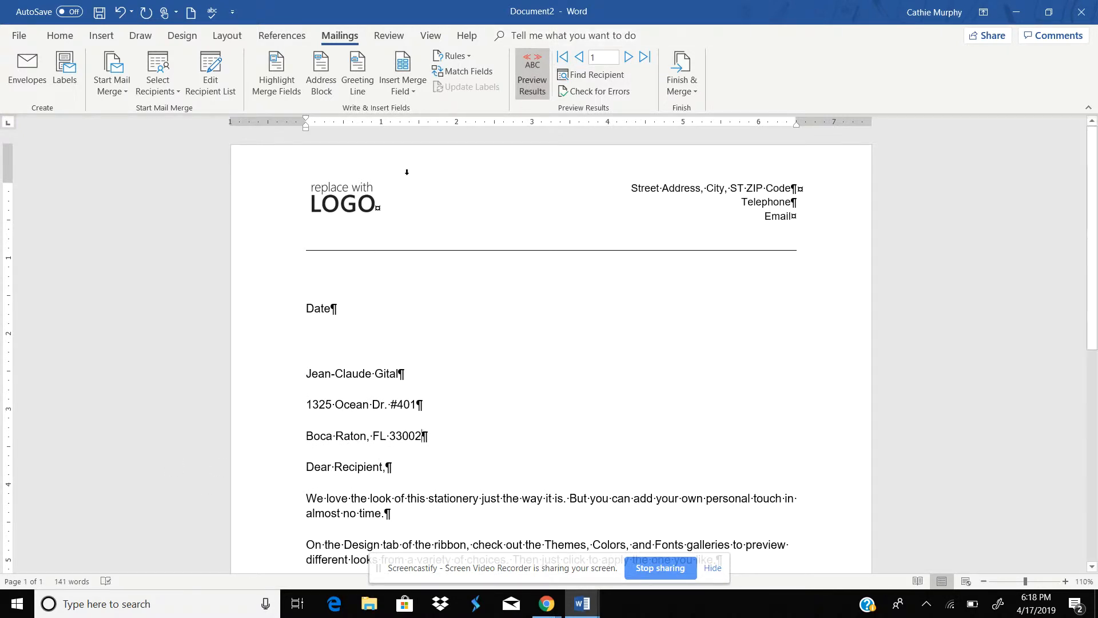
left_click(693, 81)
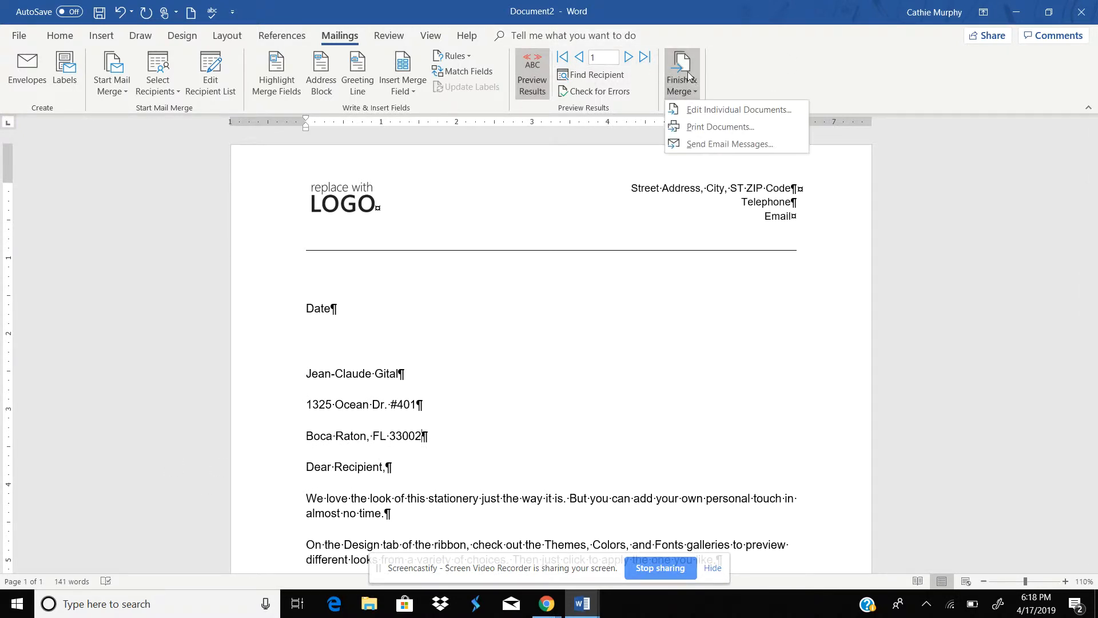
left_click(717, 110)
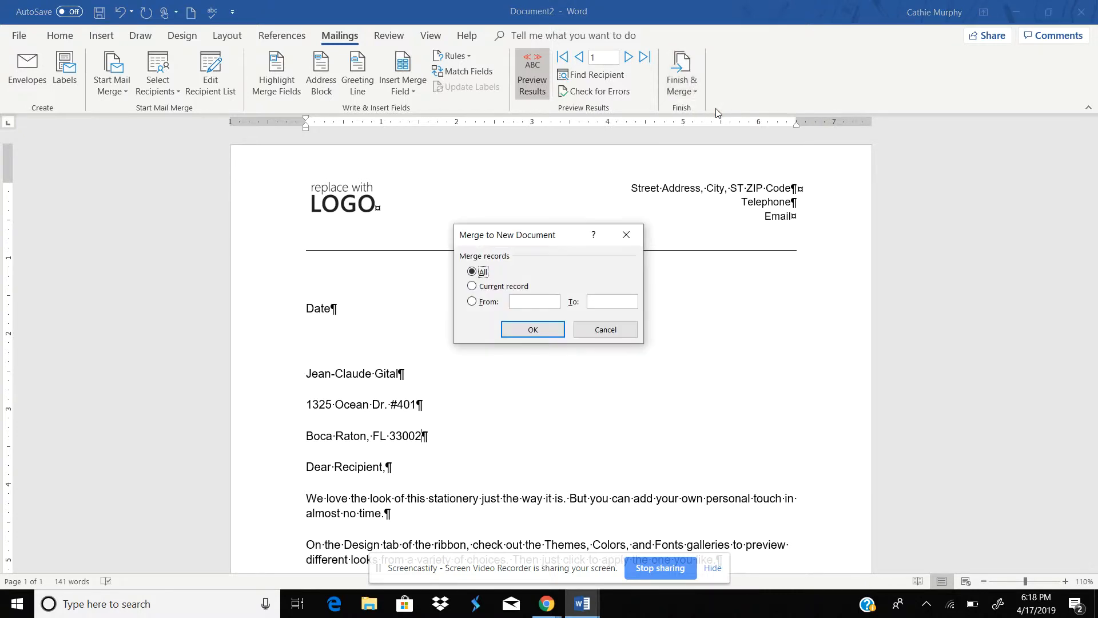
left_click(527, 327)
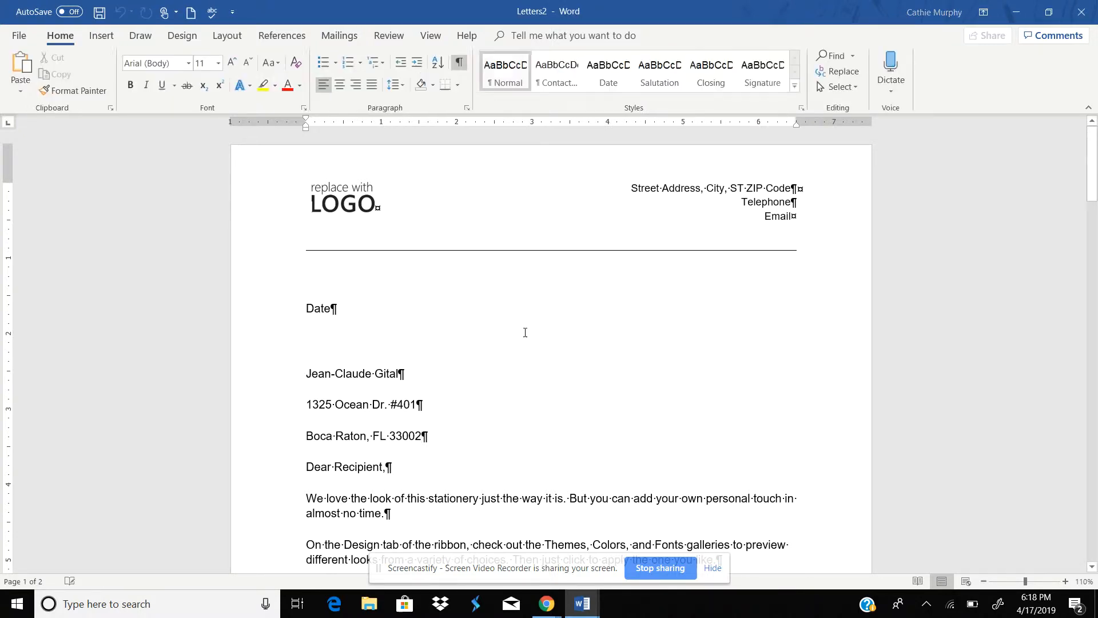
mouse_move(1090, 188)
left_mouse_down()
mouse_move(1095, 540)
mouse_move(1090, 143)
left_mouse_up()
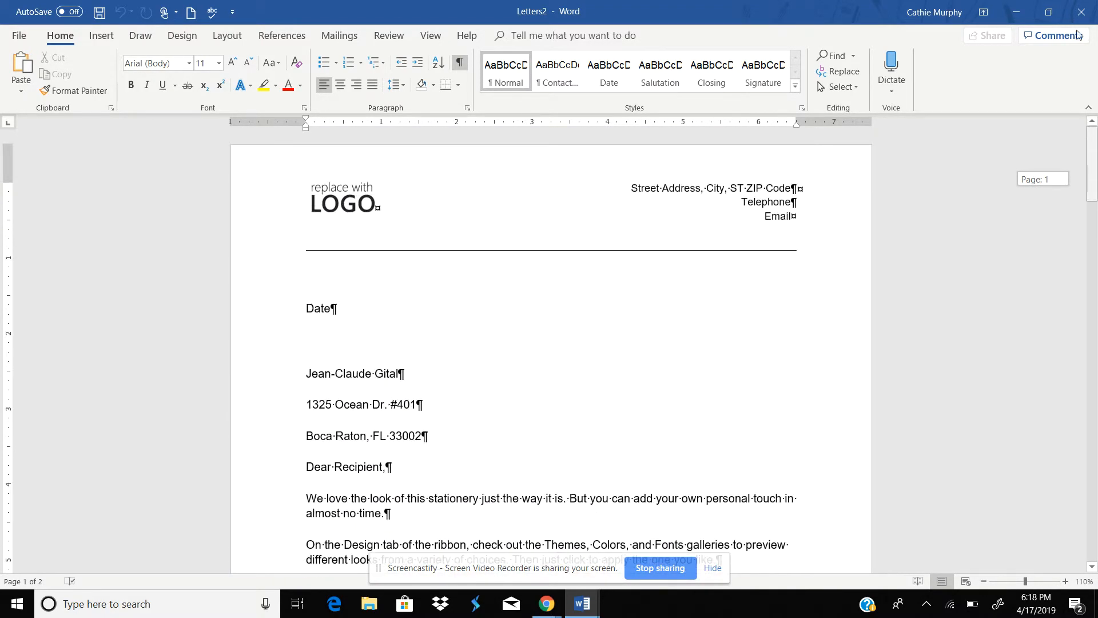